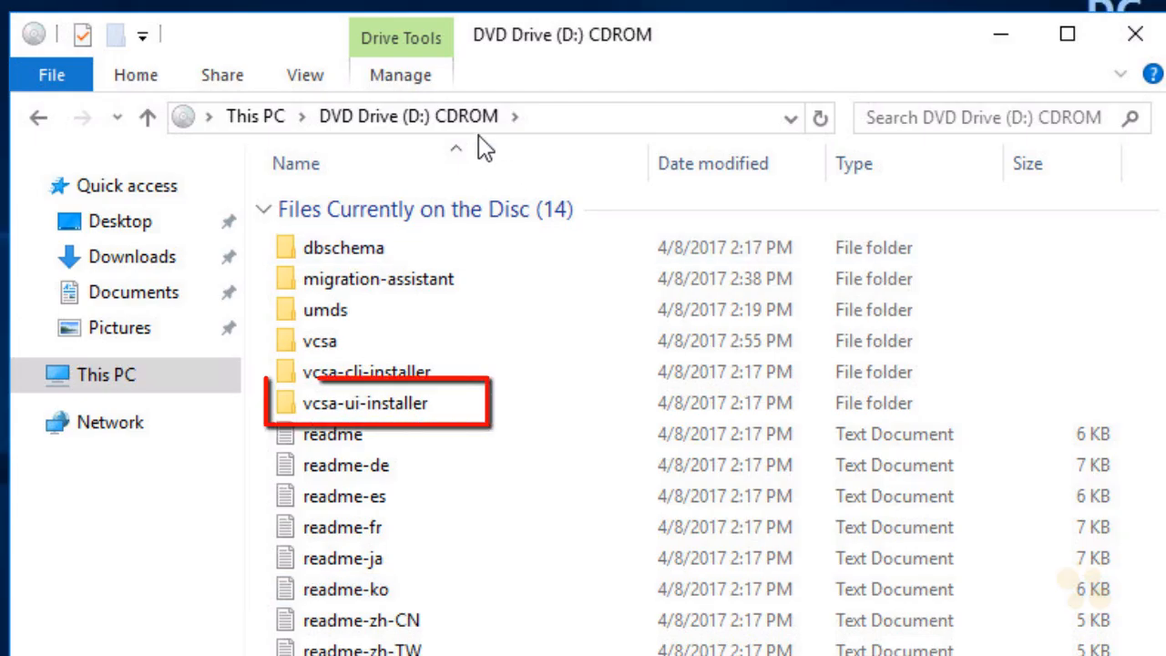
Launch installer.exe from the disc's vcsa-ui-installer\win32 folder
{"action": "mouse_move", "coordinate": [397, 417]}
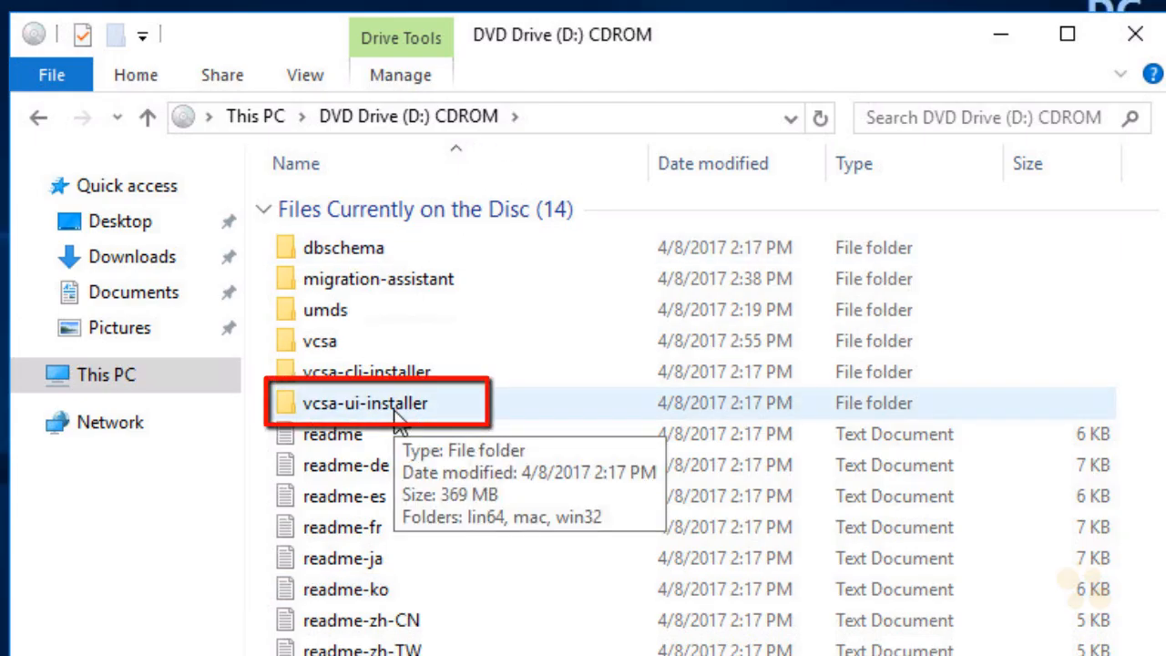
{"action": "left_click", "coordinate": [395, 416]}
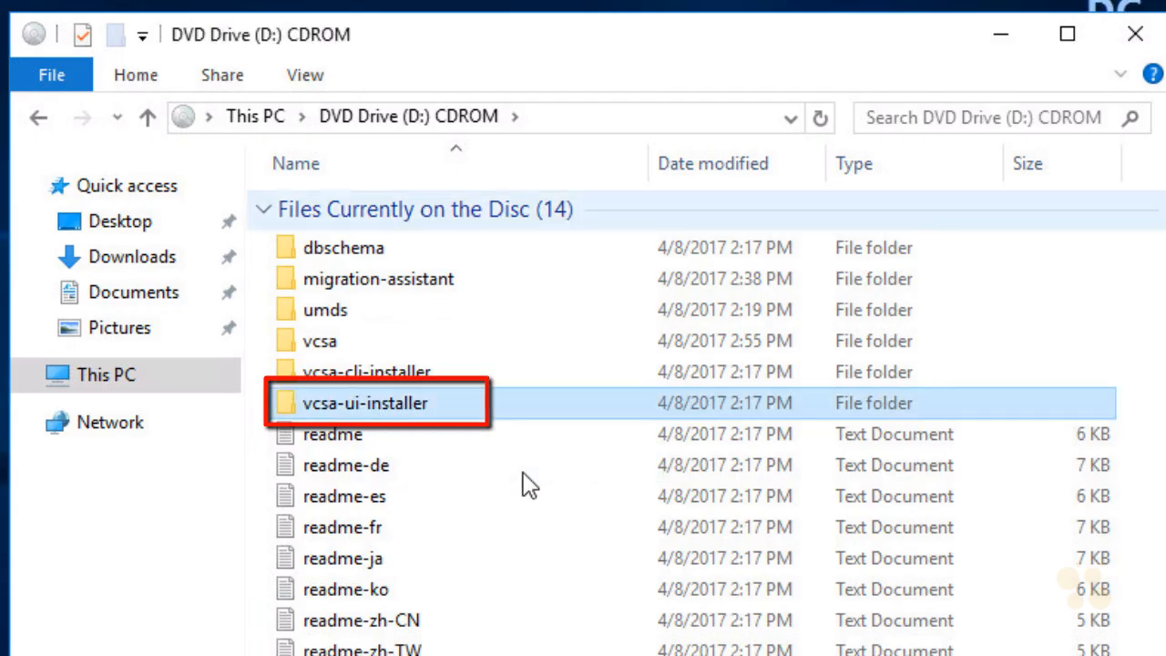
{"action": "double_click", "coordinate": [446, 417]}
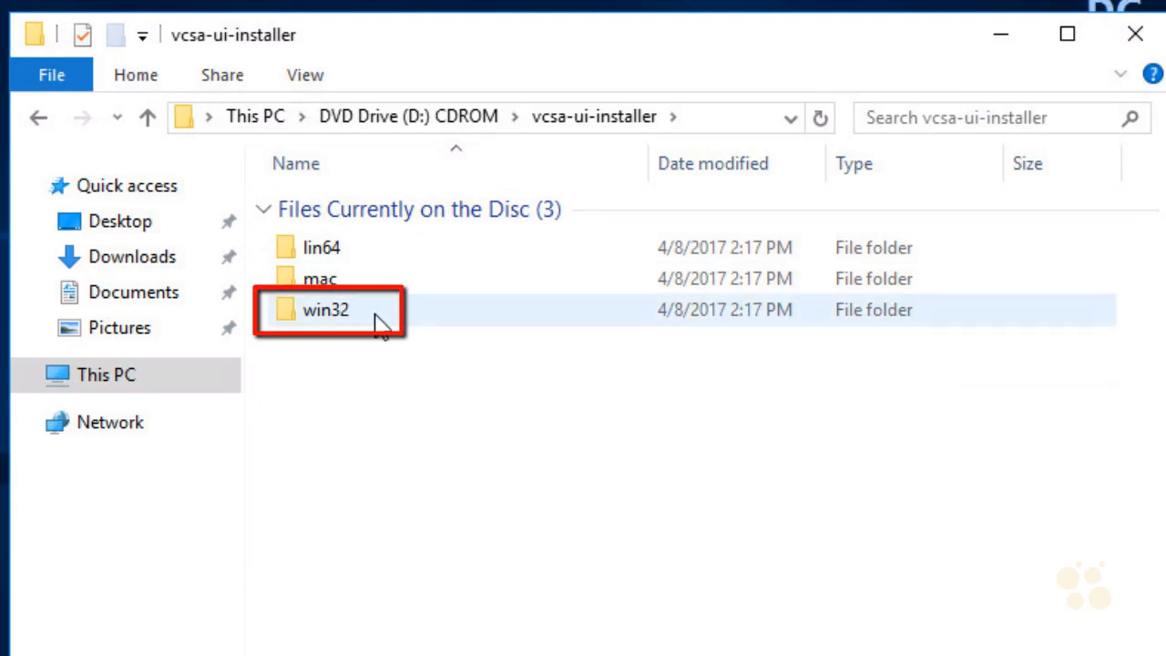
{"action": "mouse_move", "coordinate": [373, 315]}
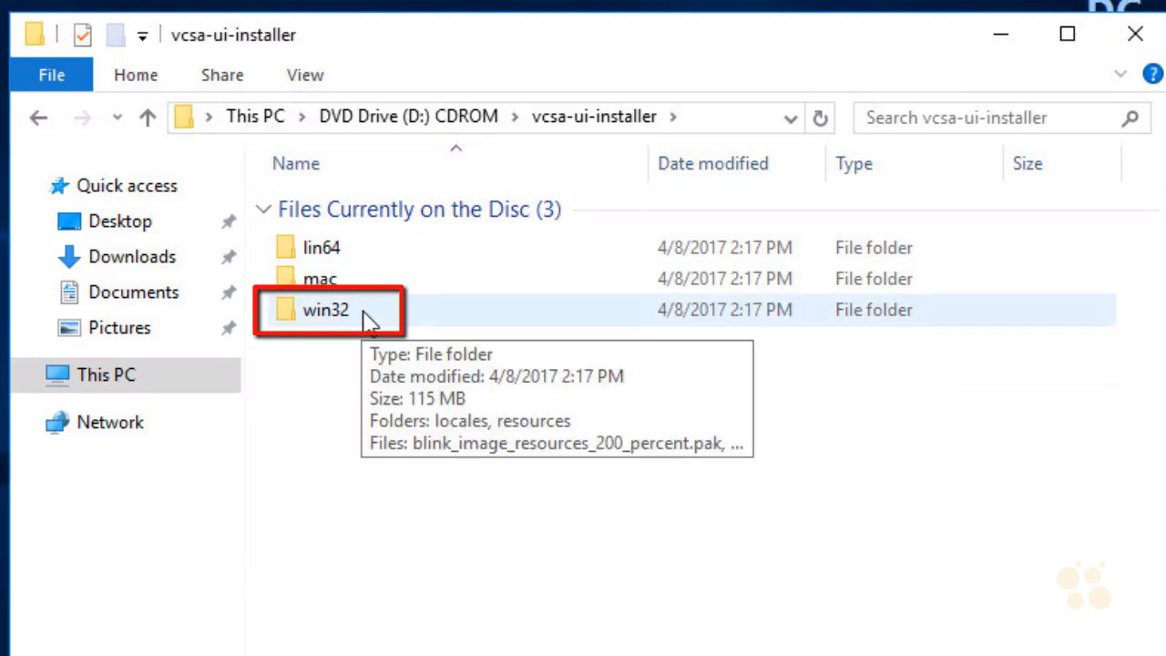
{"action": "double_click", "coordinate": [366, 318]}
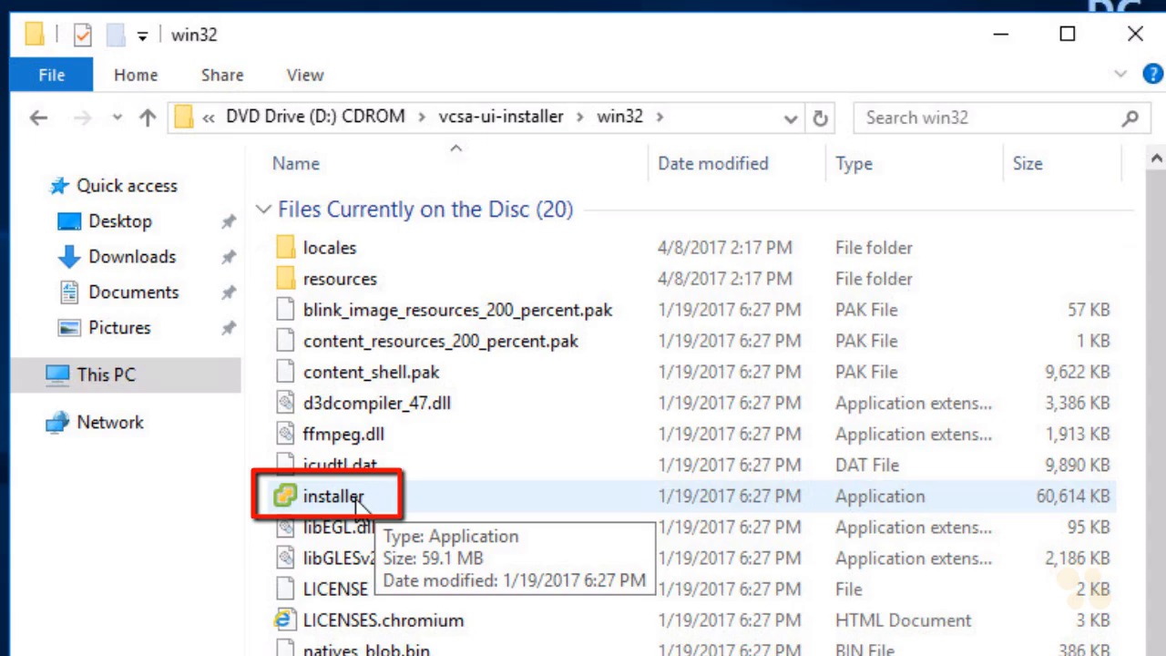
{"action": "double_click", "coordinate": [353, 501]}
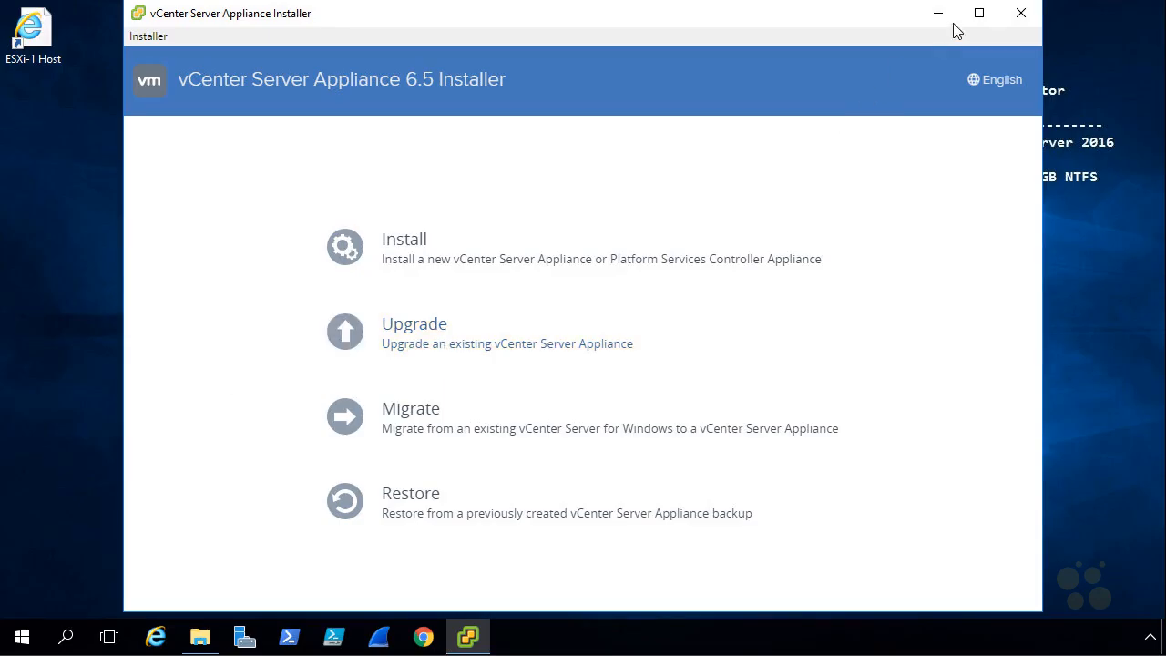
Maximize the installer window and start a new appliance Install
{"action": "left_click", "coordinate": [979, 14]}
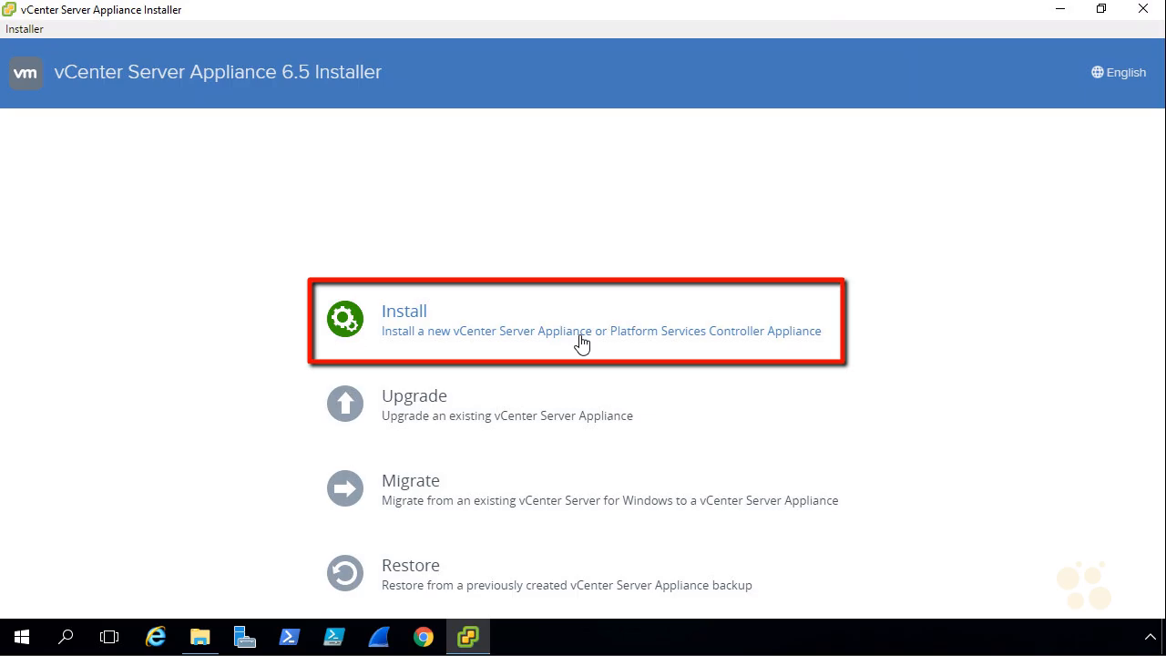
{"action": "left_click", "coordinate": [411, 317]}
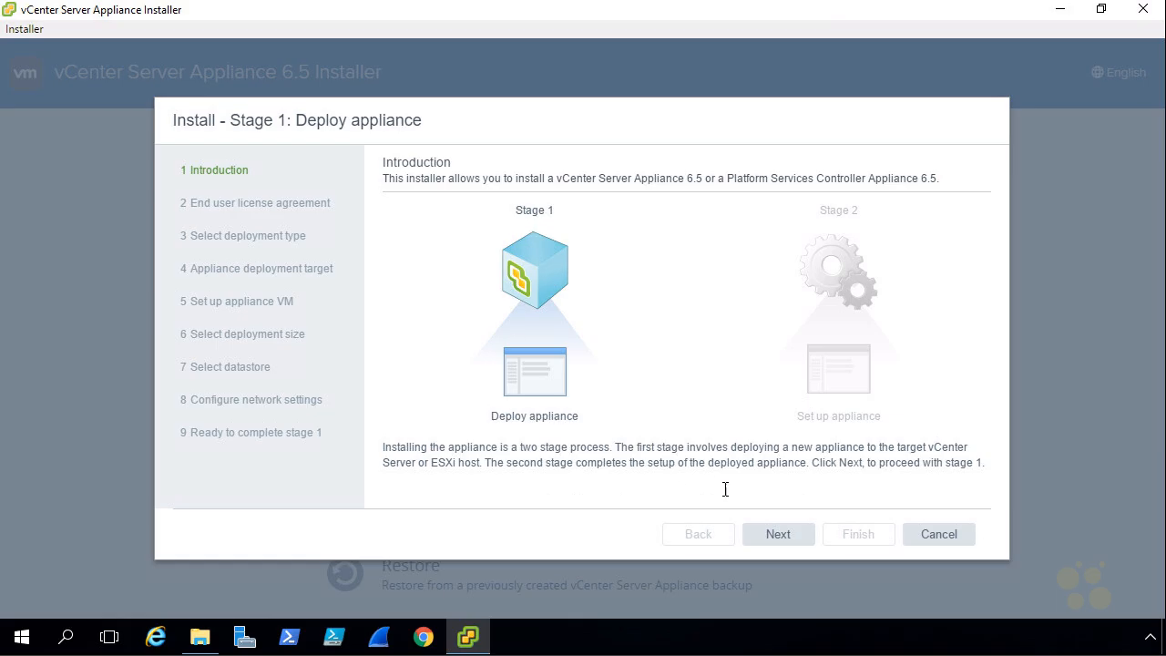
Accept the license agreement terms and advance to deployment type selection
{"action": "left_click", "coordinate": [796, 541]}
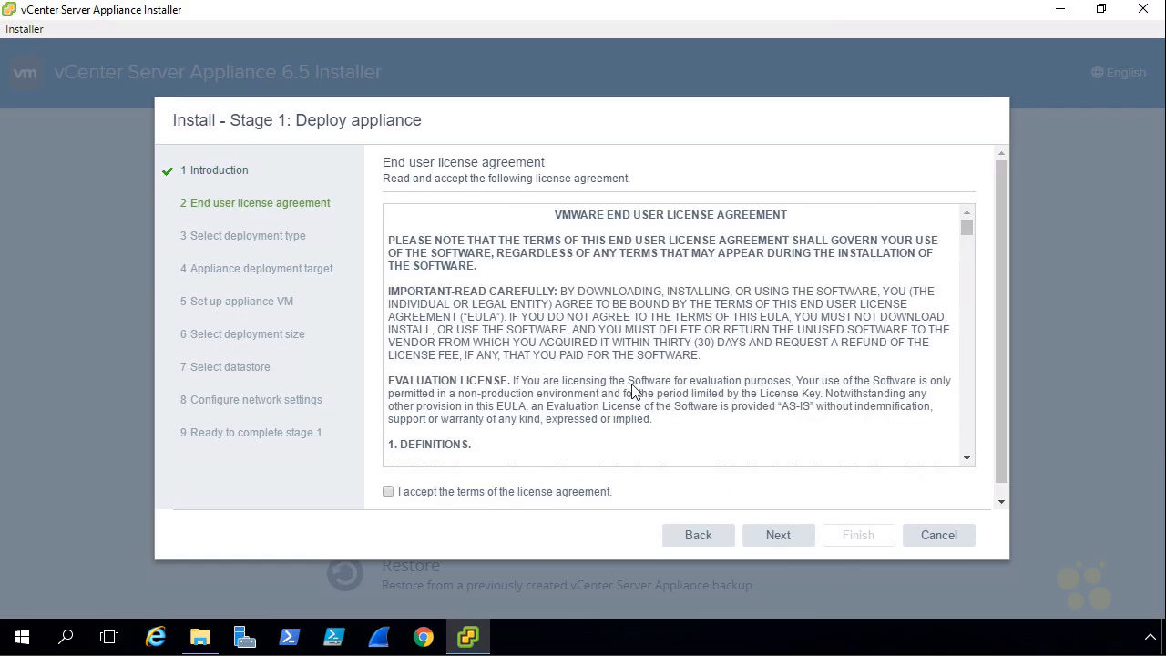
{"action": "left_click", "coordinate": [389, 493]}
{"action": "left_click", "coordinate": [797, 541]}
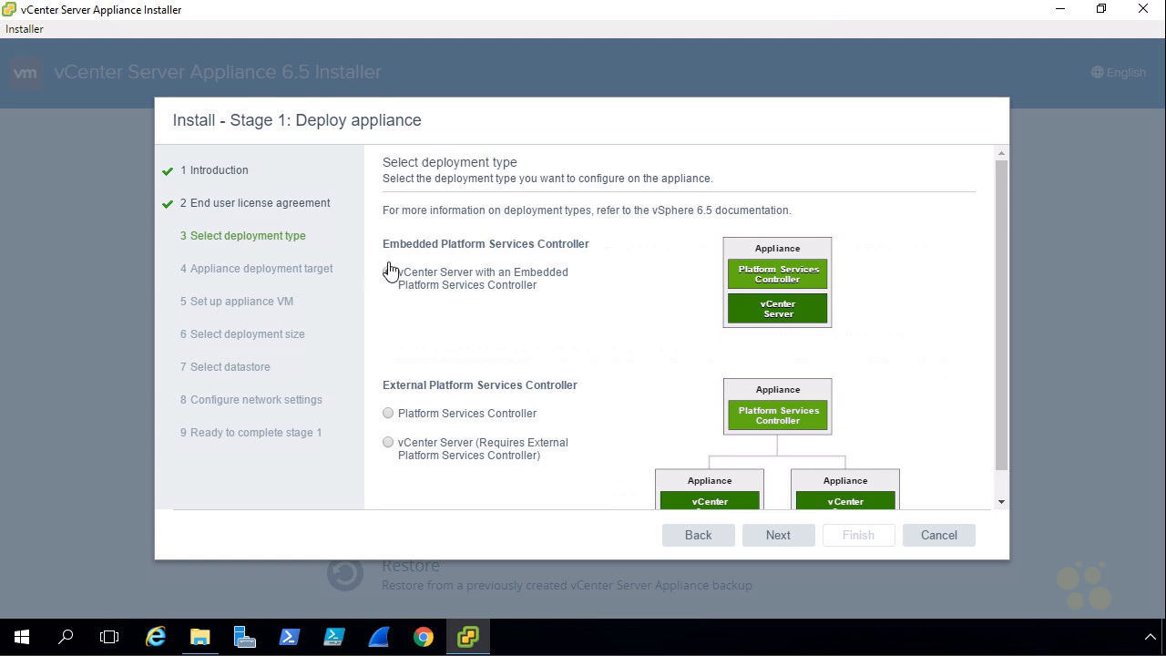
Keep 'vCenter Server with an Embedded Platform Services Controller' and continue
{"action": "left_click", "coordinate": [779, 537]}
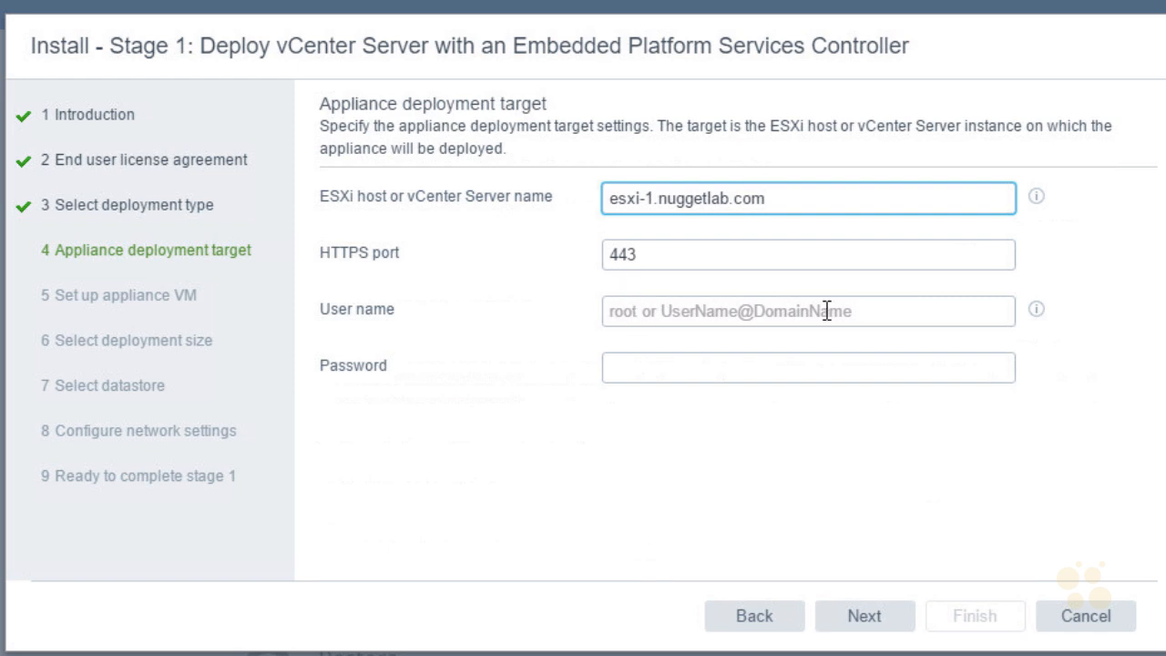
Log in to the ESXi host target as root with the host password and submit
{"action": "left_click", "coordinate": [645, 314]}
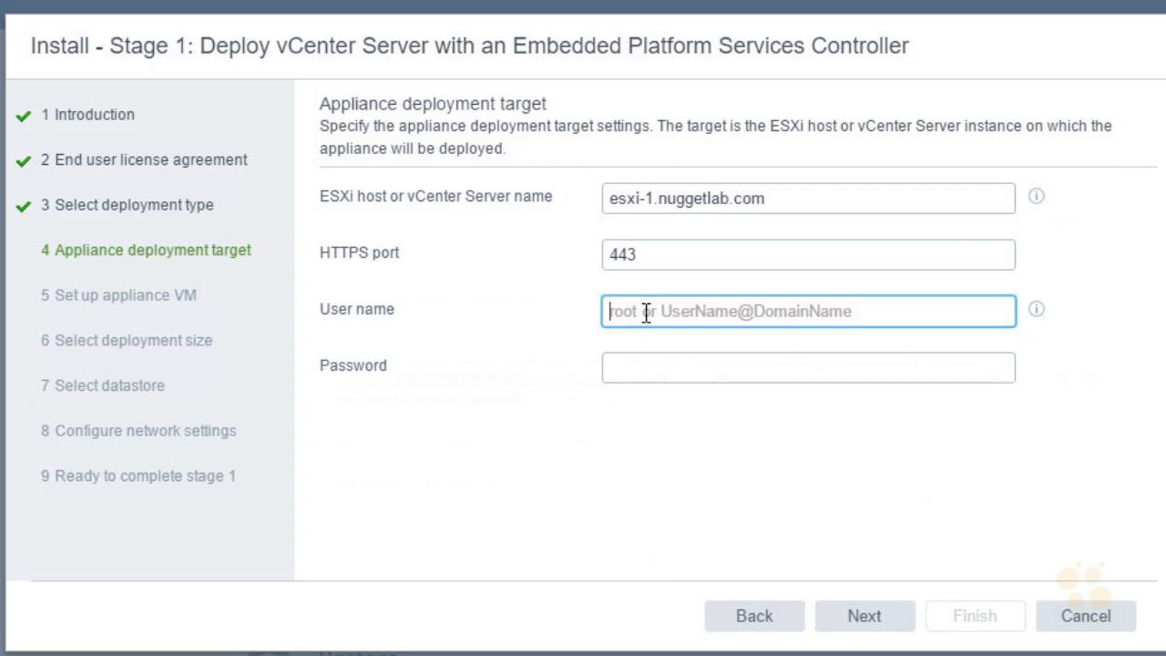
{"action": "type", "text": "root"}
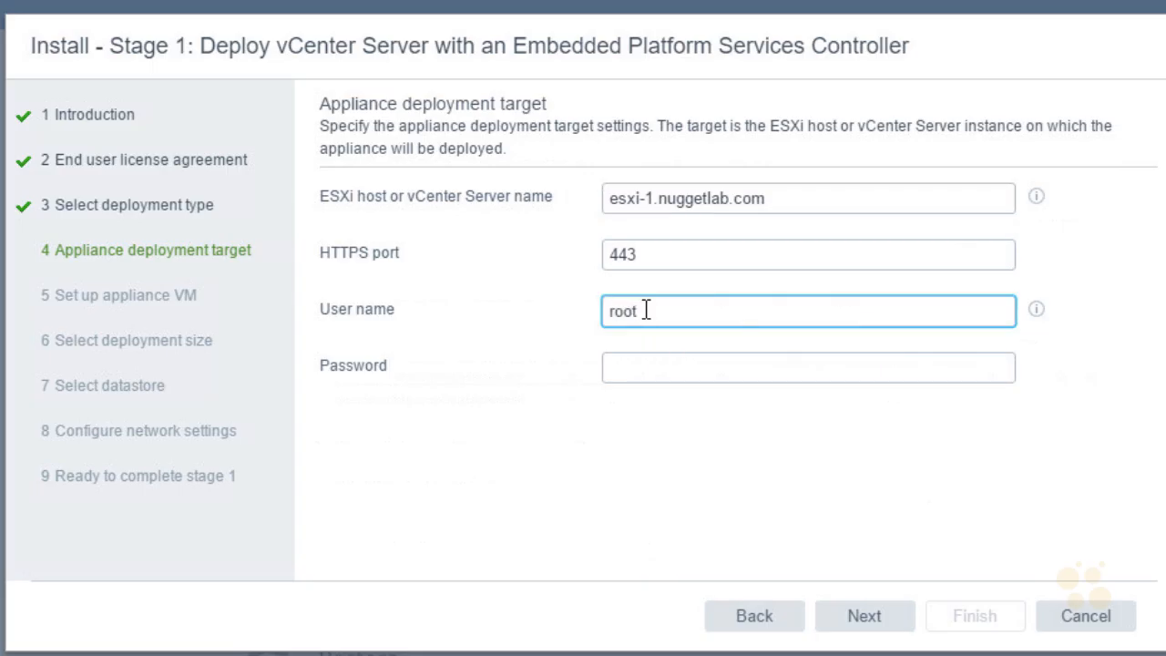
{"action": "left_click", "coordinate": [630, 373]}
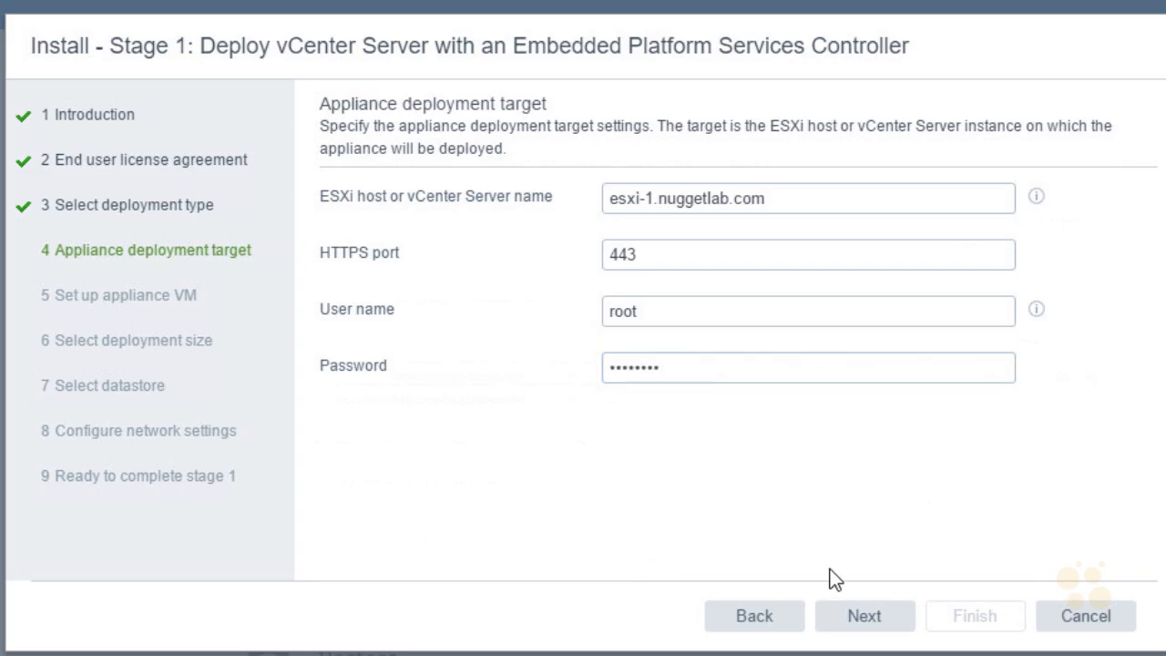
{"action": "left_click", "coordinate": [892, 624]}
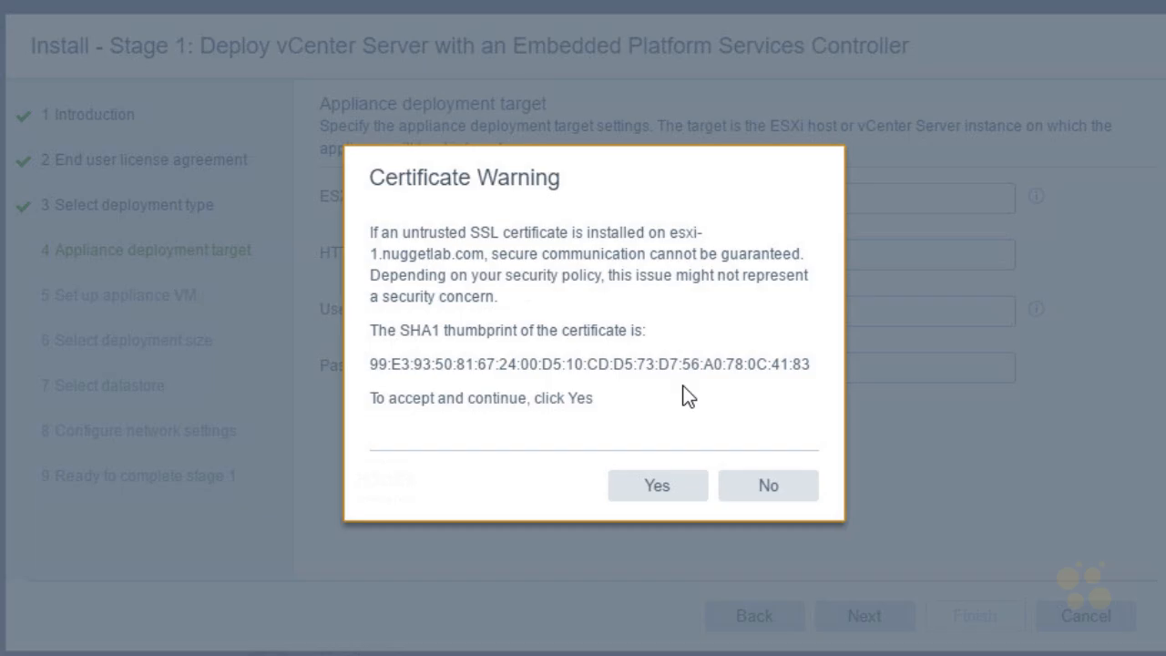
Accept the untrusted SSL certificate of esxi-1.nuggetlab.com
{"action": "left_click", "coordinate": [688, 499]}
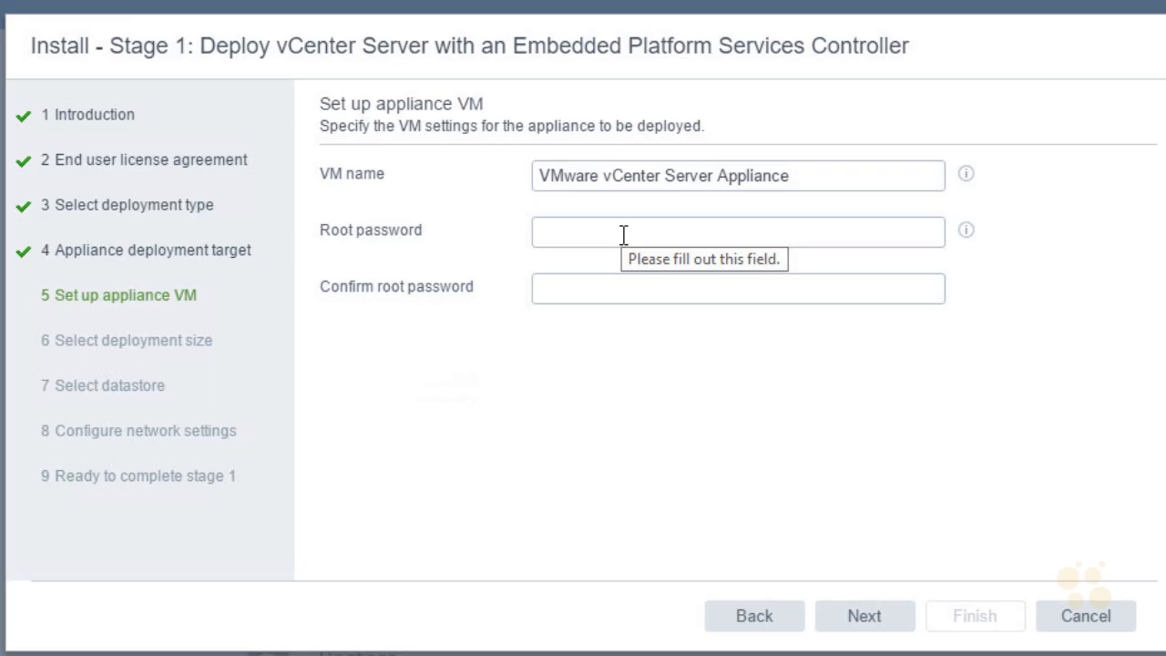
Paste the appliance root password into both password fields and continue
{"action": "left_click", "coordinate": [591, 236]}
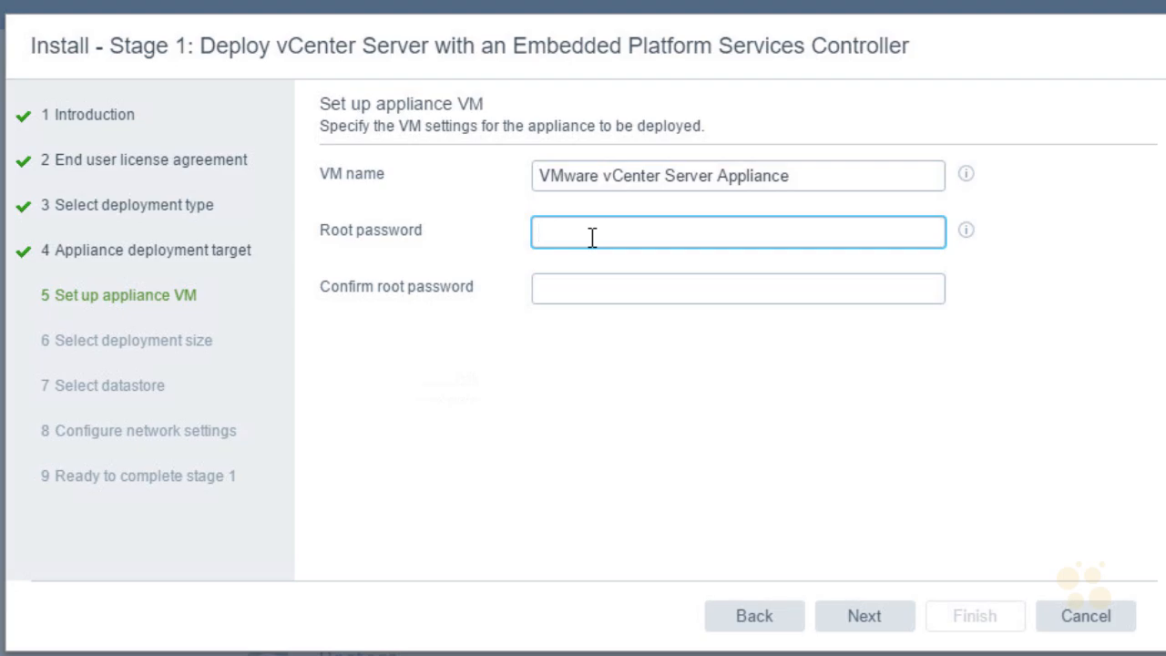
{"action": "key", "text": "ctrl+v"}
{"action": "left_click", "coordinate": [635, 295]}
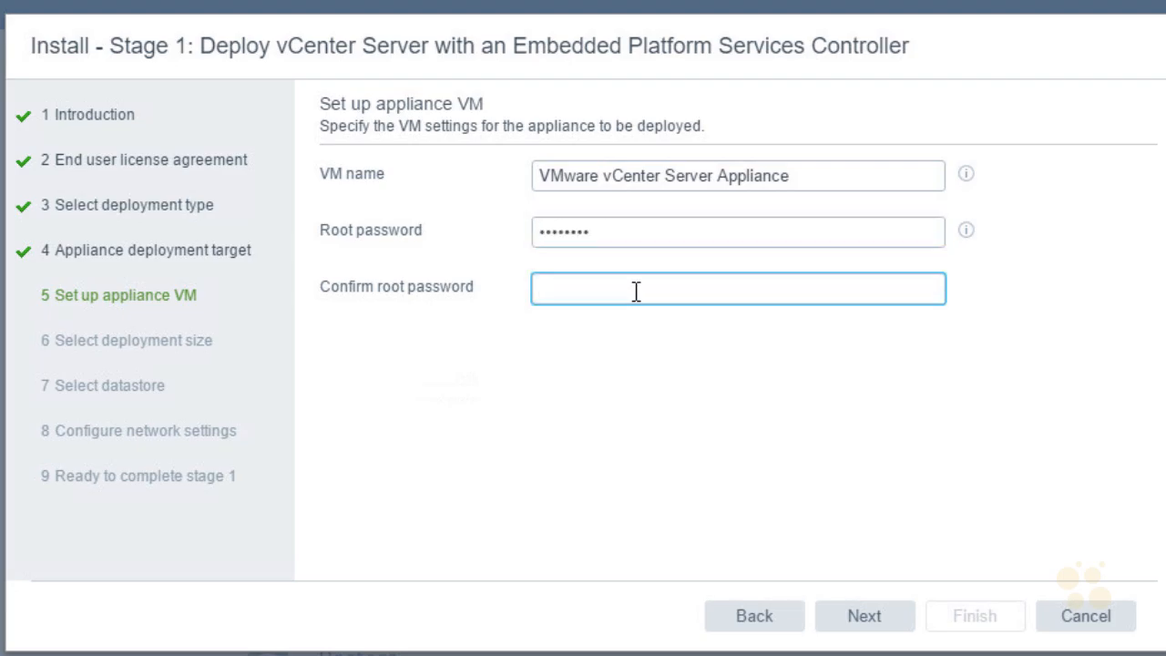
{"action": "key", "text": "ctrl+v"}
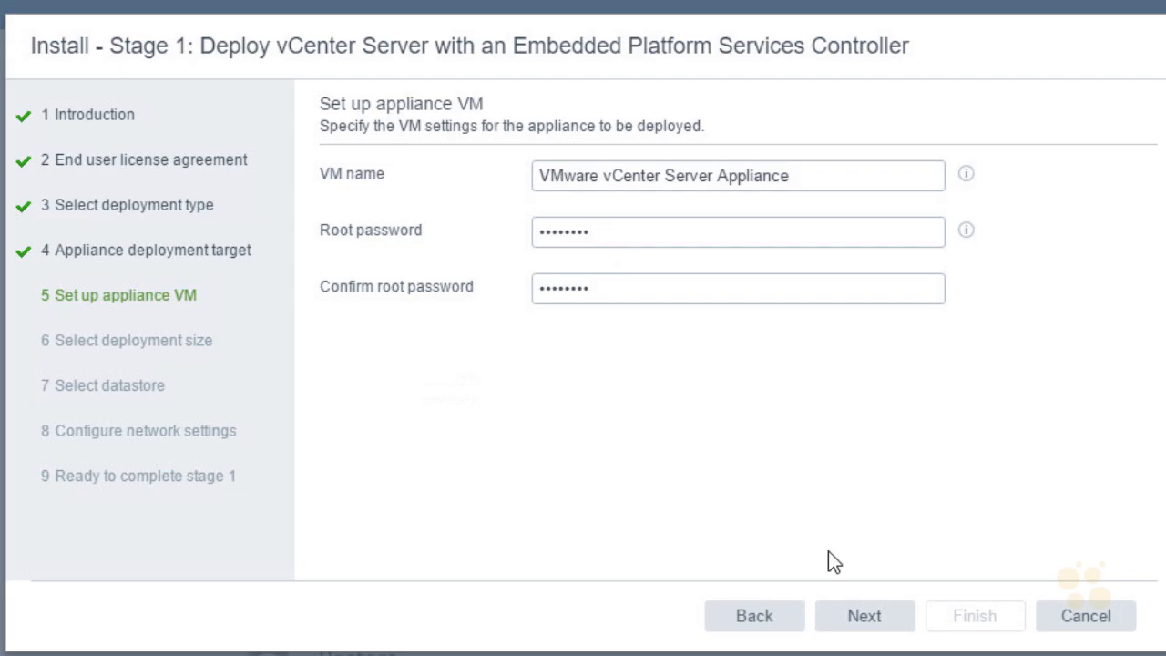
{"action": "left_click", "coordinate": [864, 616]}
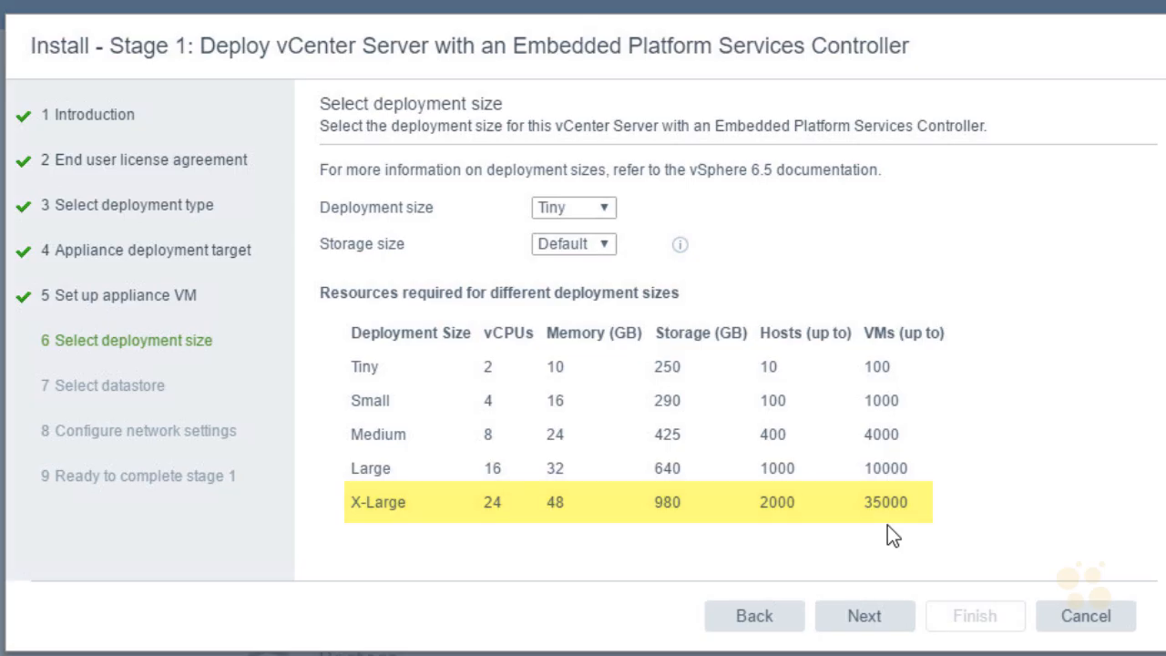
Keep the Tiny deployment size (2 vCPUs, 10 GB memory) and proceed to datastore selection
{"action": "left_click_drag", "start_coordinate": [759, 366], "coordinate": [928, 371]}
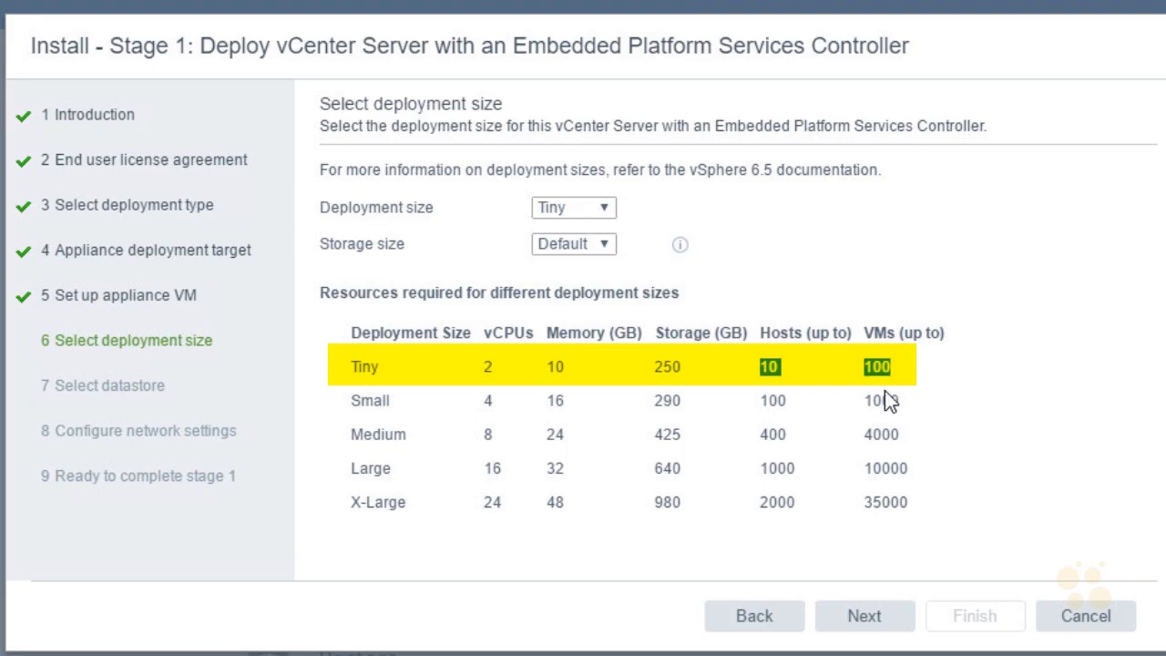
{"action": "left_click", "coordinate": [605, 210]}
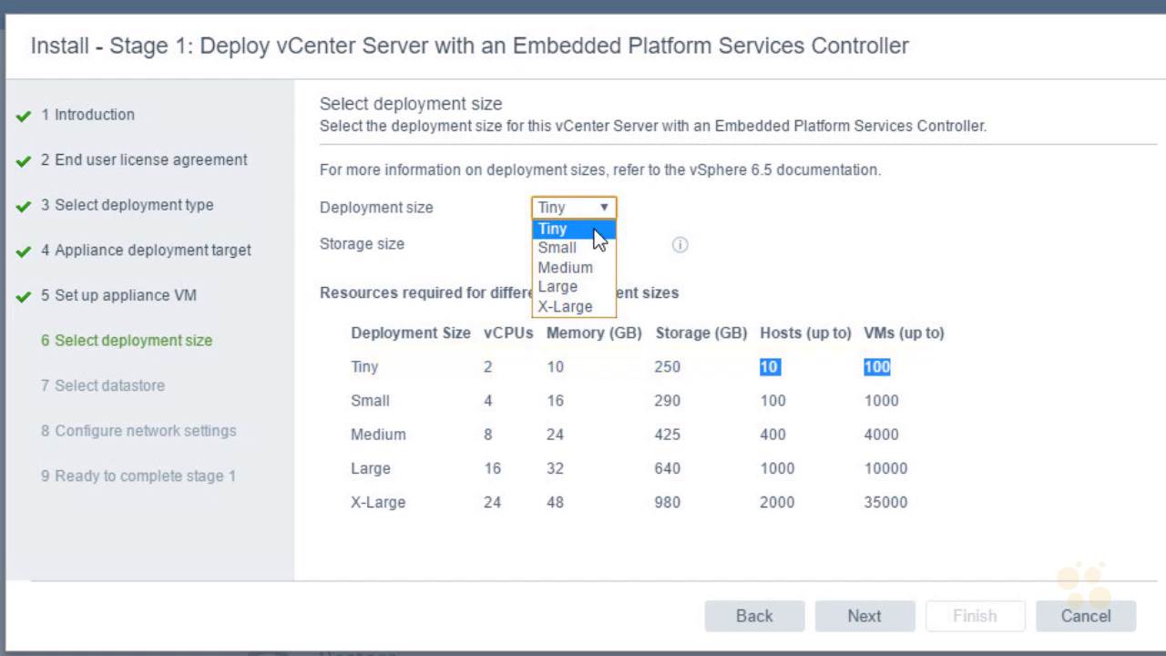
{"action": "left_click", "coordinate": [593, 228]}
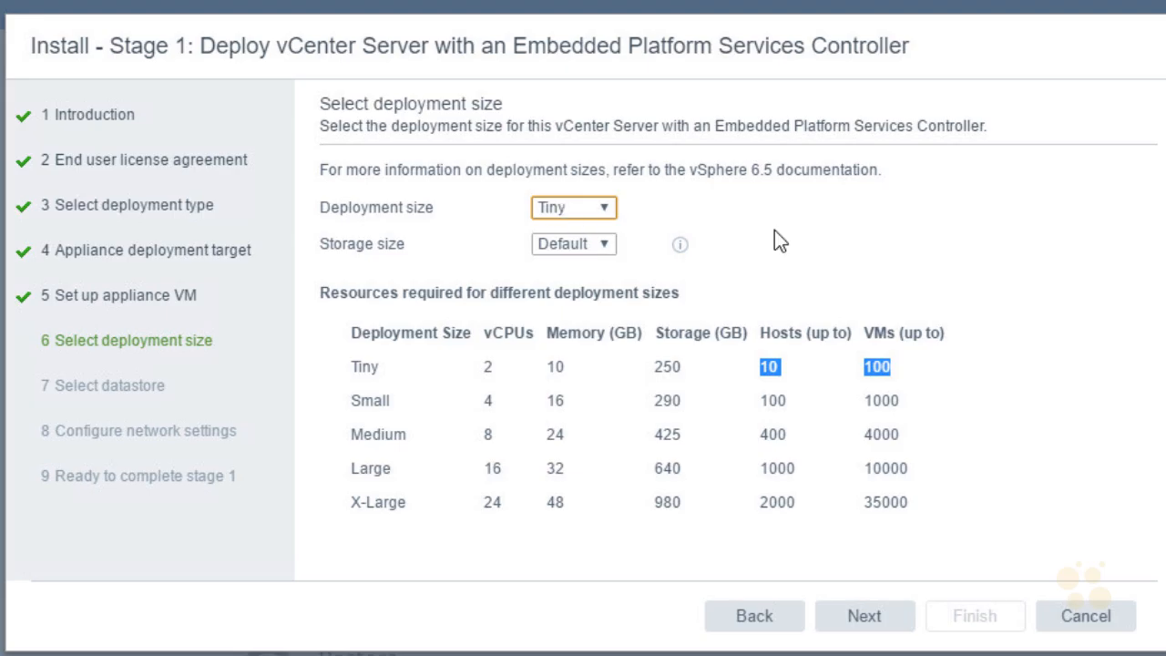
{"action": "left_click", "coordinate": [895, 627]}
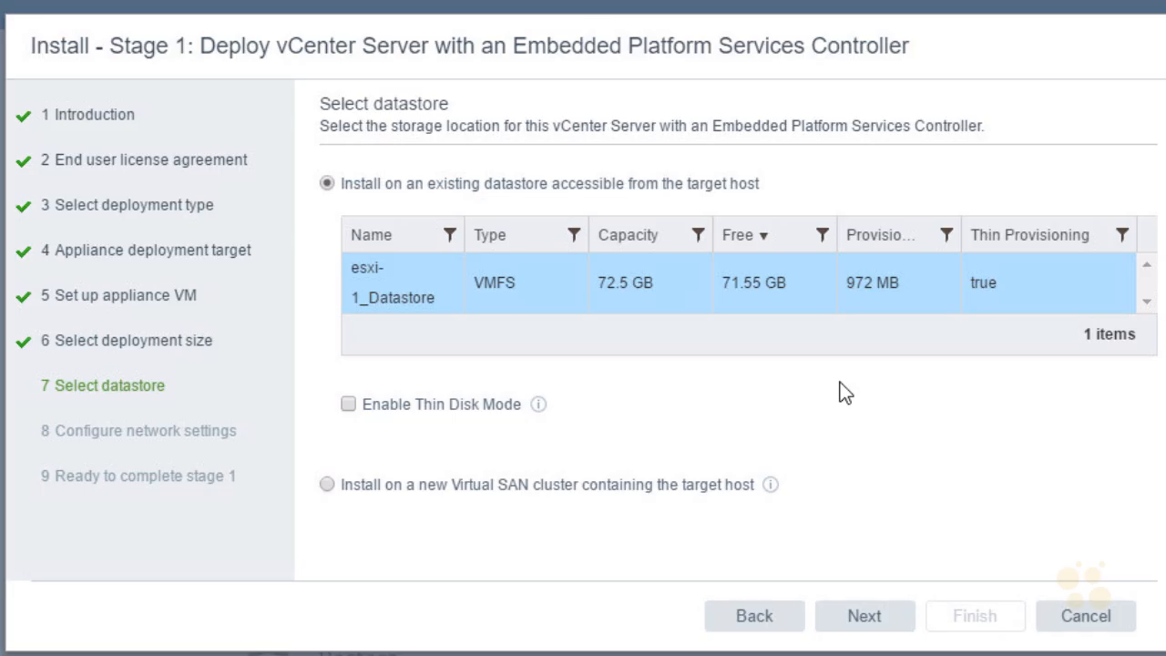
{"action": "key", "text": "ctrl+shift+d"}
{"action": "mouse_move", "coordinate": [400, 324]}
{"action": "left_mouse_down"}
{"action": "mouse_move", "coordinate": [448, 273]}
{"action": "mouse_move", "coordinate": [417, 326]}
{"action": "left_mouse_up"}
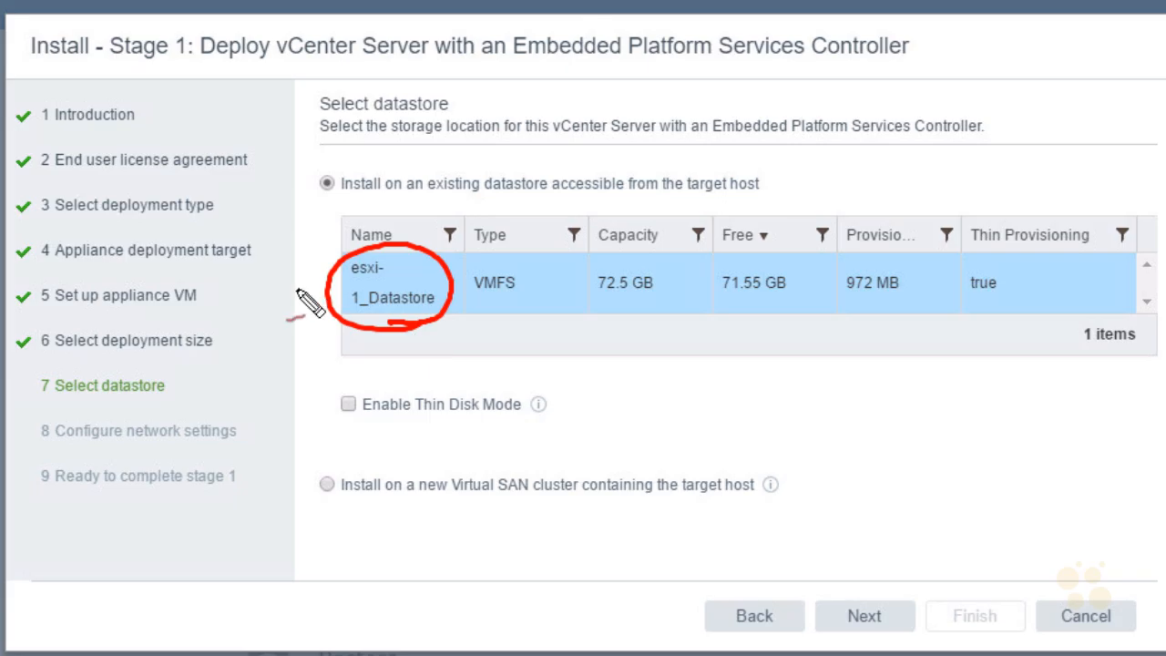
{"action": "left_click_drag", "start_coordinate": [289, 343], "coordinate": [326, 332]}
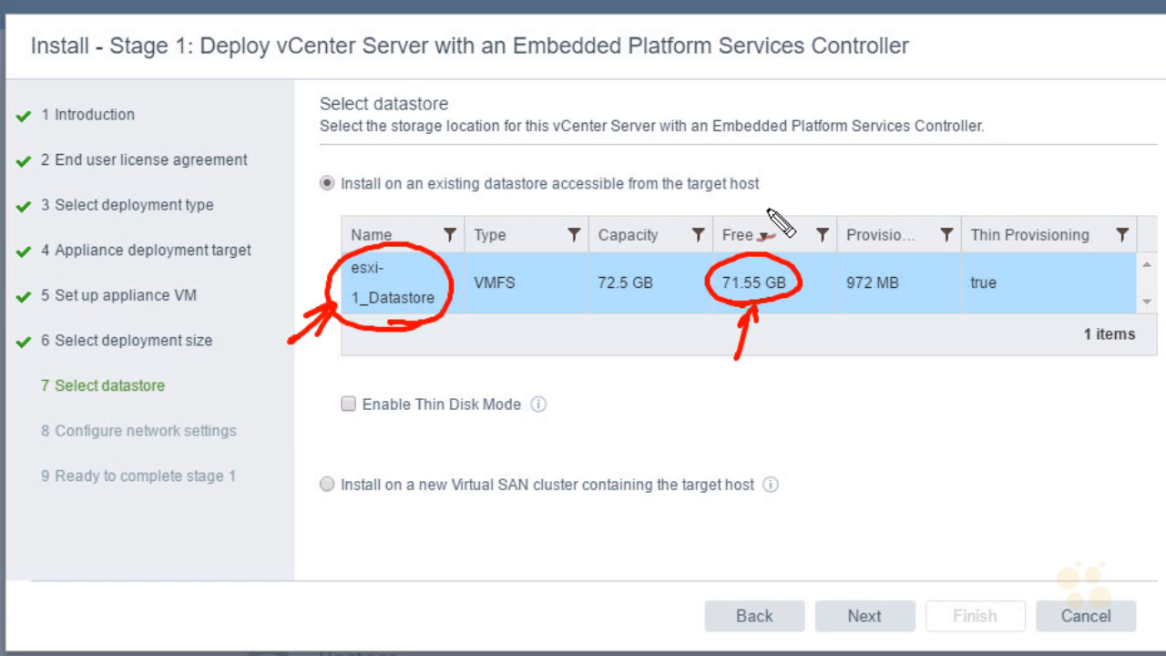
{"action": "mouse_move", "coordinate": [357, 444]}
{"action": "left_mouse_down"}
{"action": "mouse_move", "coordinate": [593, 435]}
{"action": "mouse_move", "coordinate": [342, 446]}
{"action": "mouse_move", "coordinate": [403, 448]}
{"action": "left_mouse_up"}
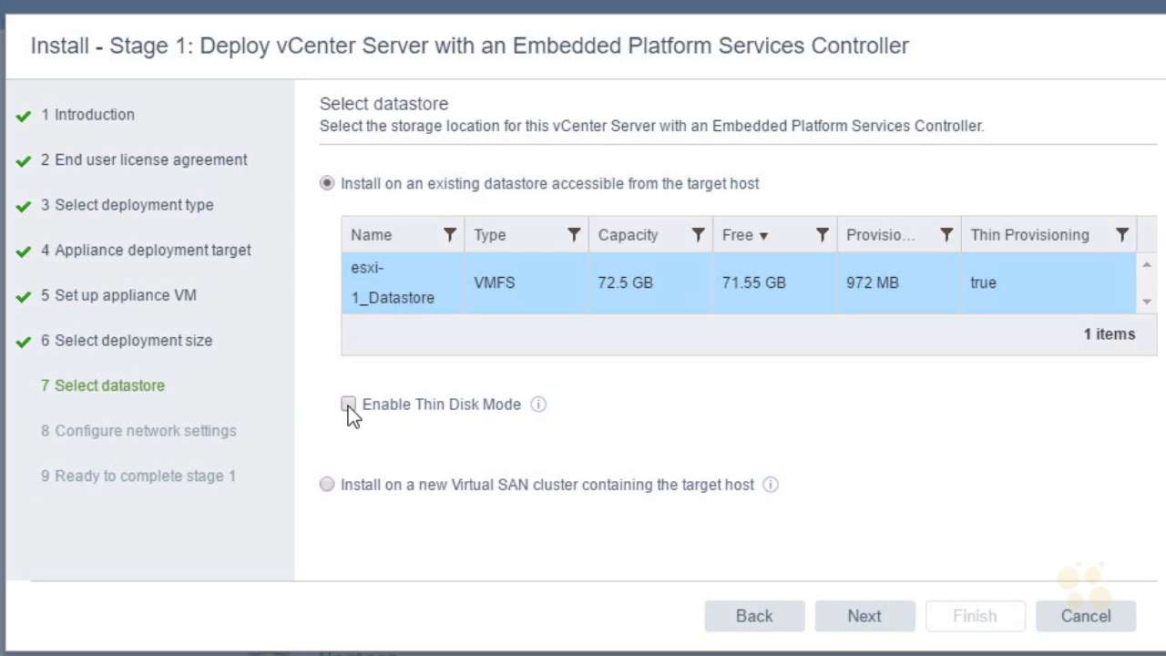
Enable thin disk mode on esxi-1_Datastore, review its explanation, and continue
{"action": "left_click", "coordinate": [538, 405]}
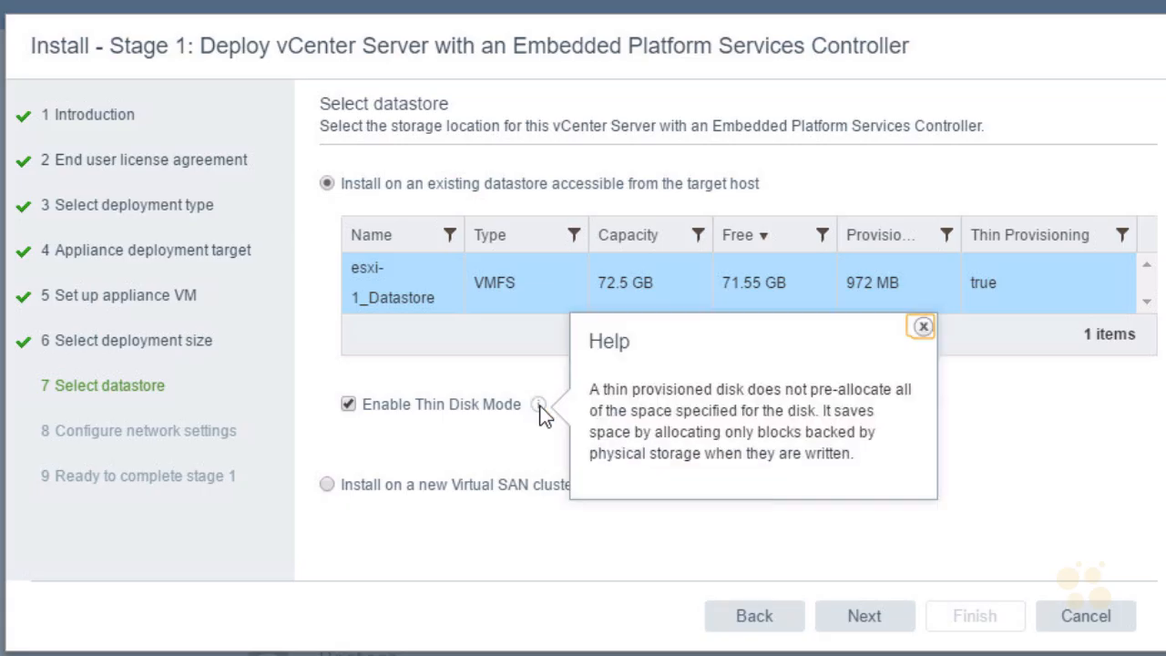
{"action": "left_click", "coordinate": [897, 441]}
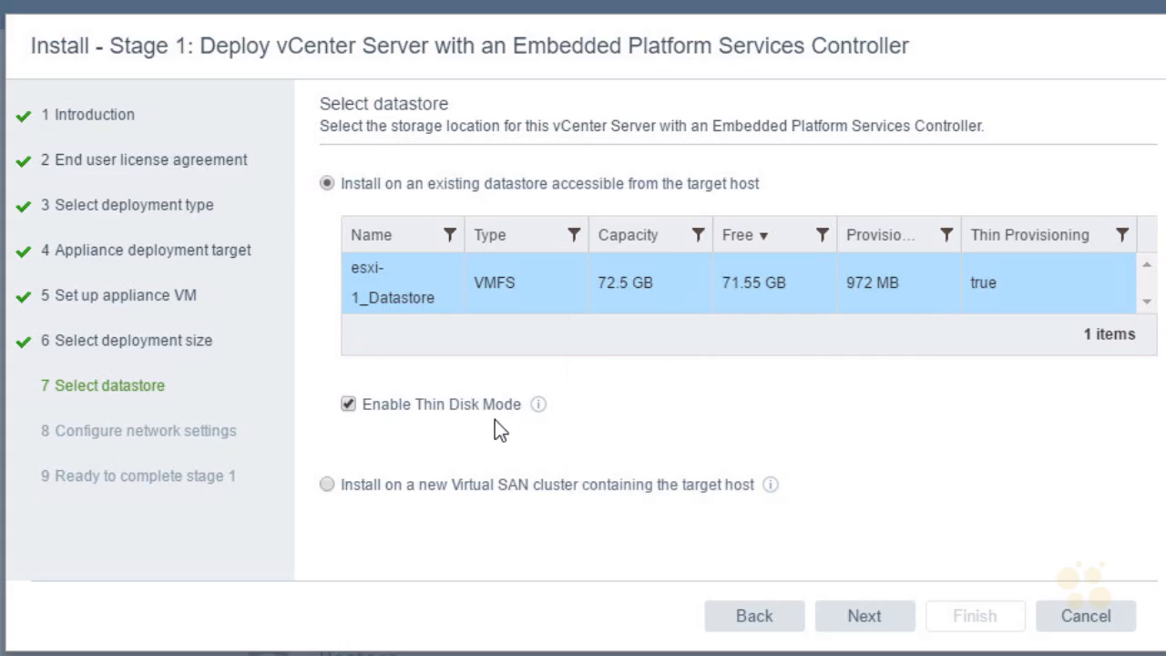
{"action": "left_click", "coordinate": [894, 626]}
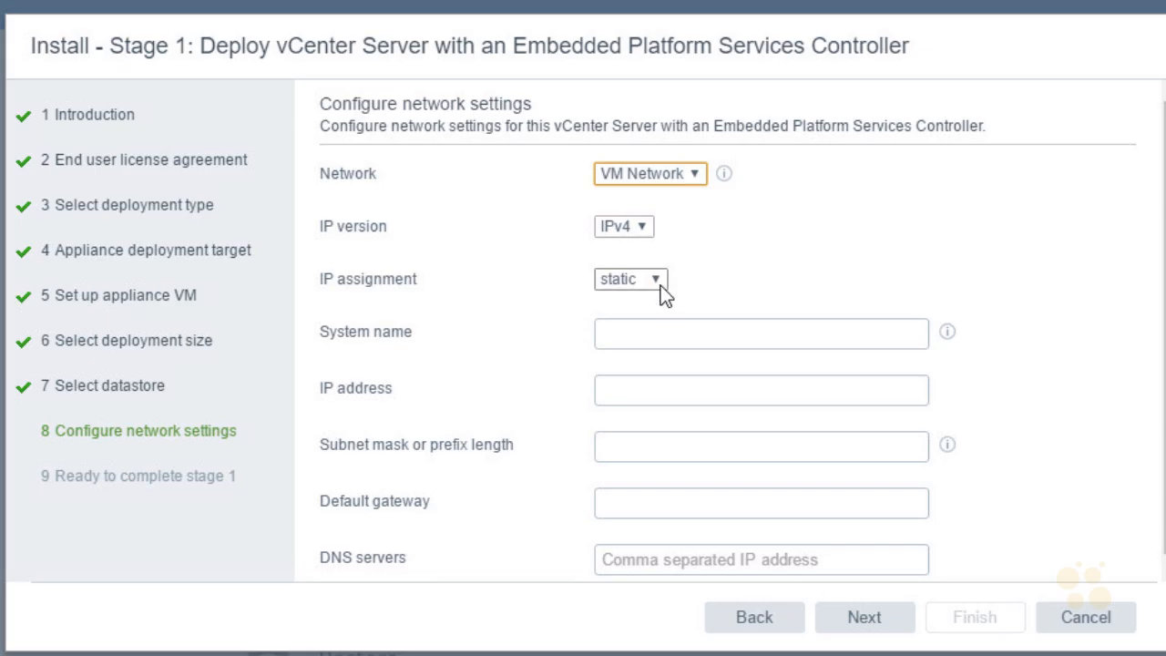
Enter system name vcsa.nuggetlab.com, IP 192.168.1.111 and subnet mask 255.255.255.0
{"action": "left_click", "coordinate": [651, 323]}
{"action": "type", "text": "vcsa"}
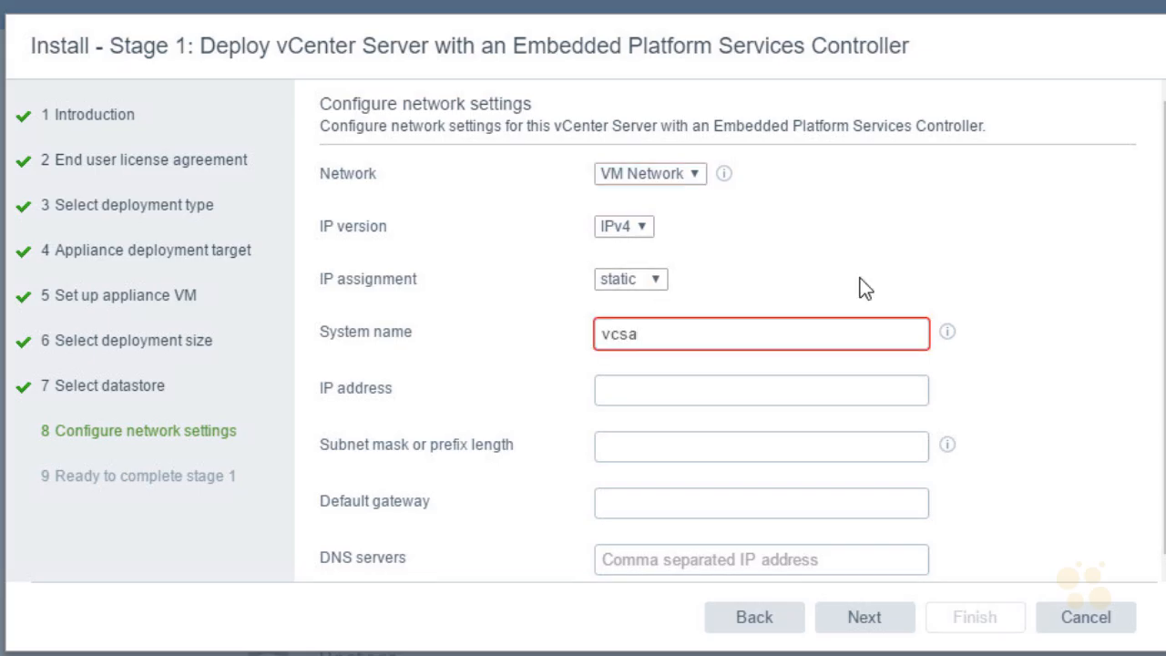
{"action": "type", "text": ".nuggetlab.com"}
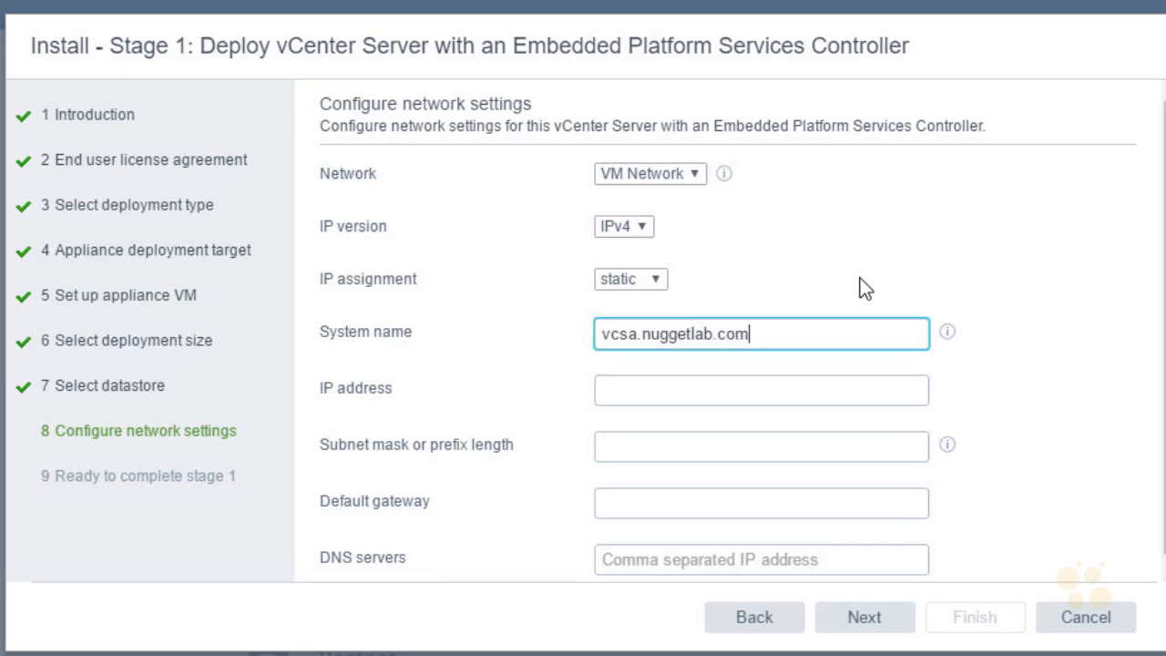
{"action": "key", "text": "Tab"}
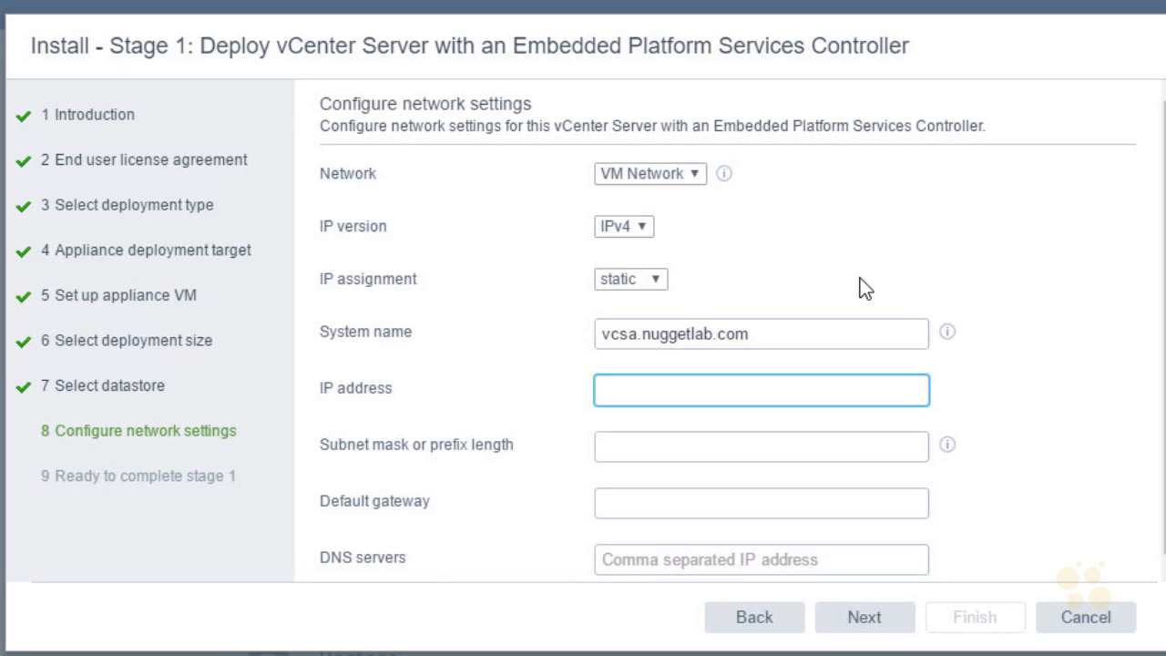
{"action": "type", "text": "192."}
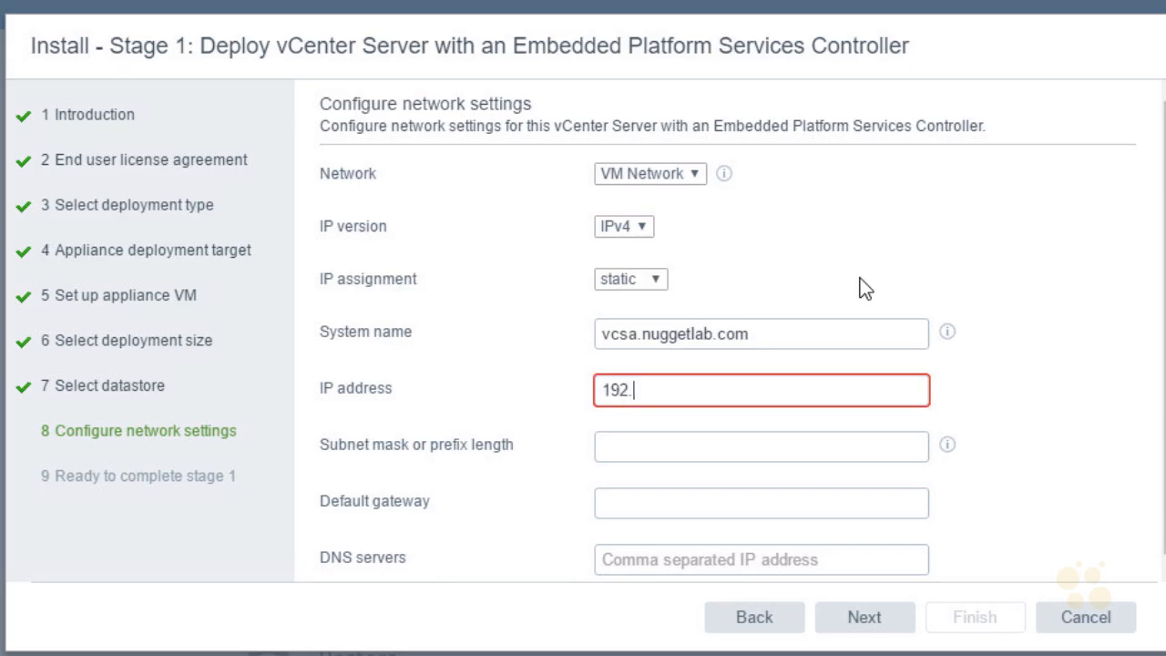
{"action": "type", "text": "168.1.111"}
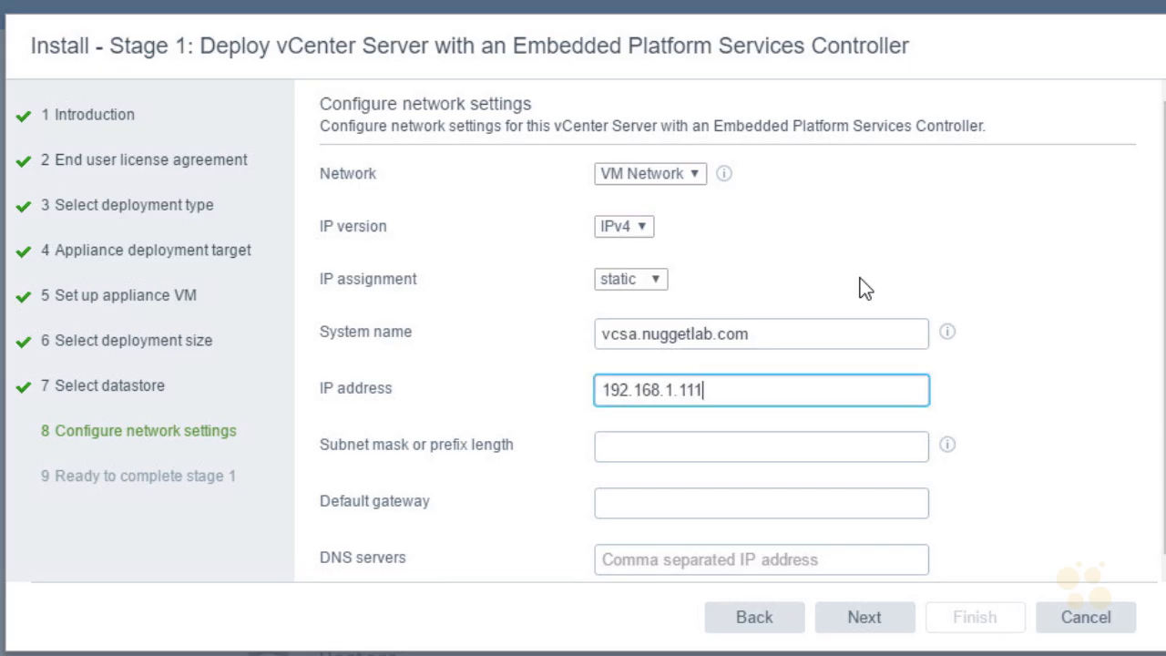
{"action": "key", "text": "Tab"}
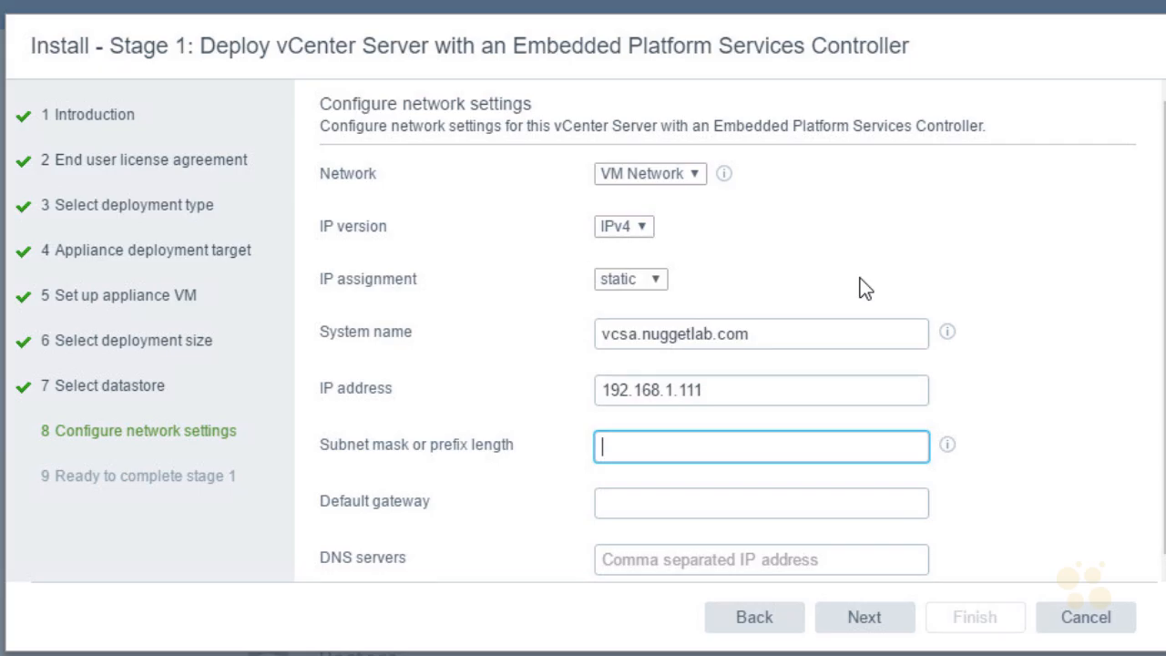
{"action": "type", "text": "255."}
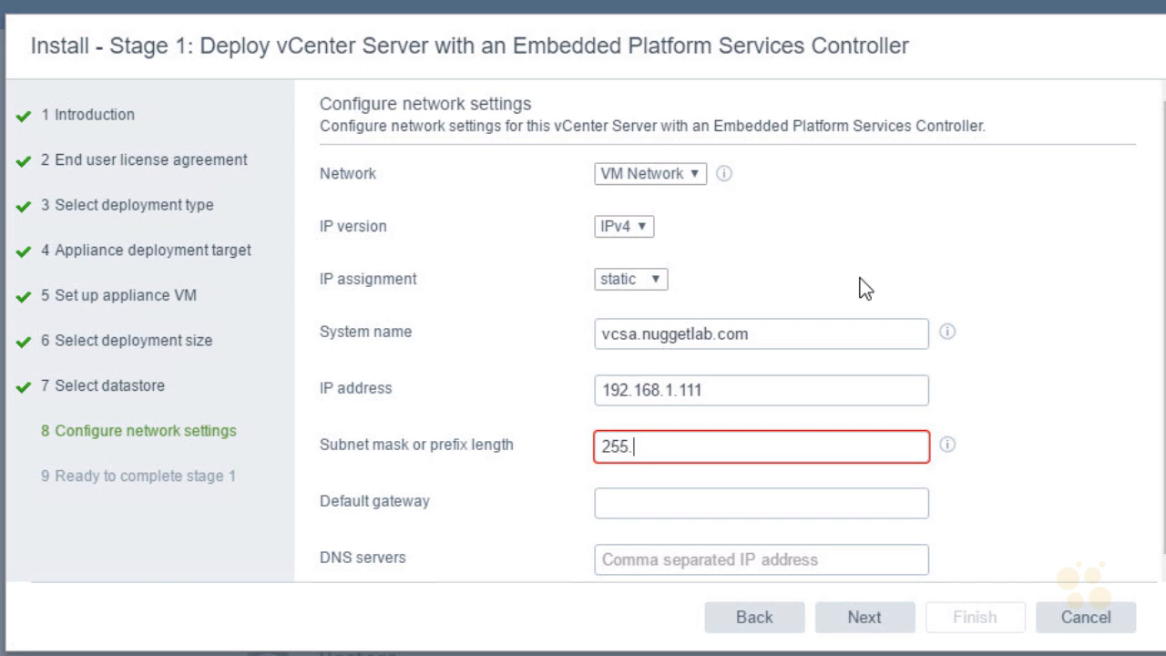
{"action": "type", "text": "255.255.0"}
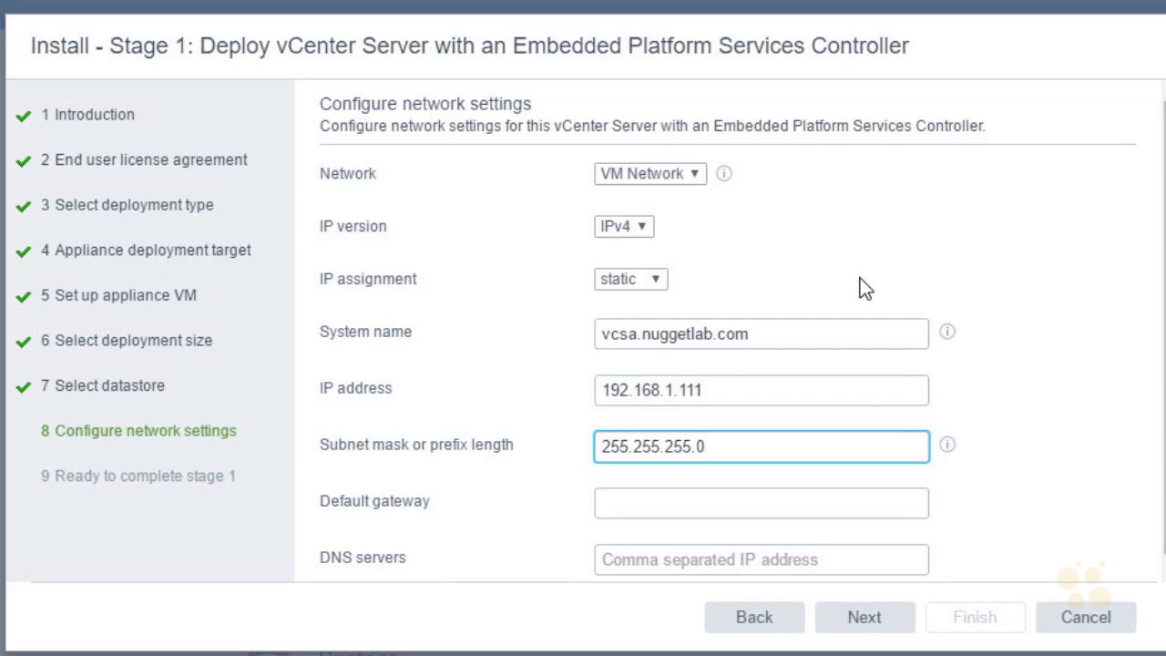
Enter default gateway 192.168.1.1 and DNS server 192.168.1.100 in the network settings
{"action": "key", "text": "Tab"}
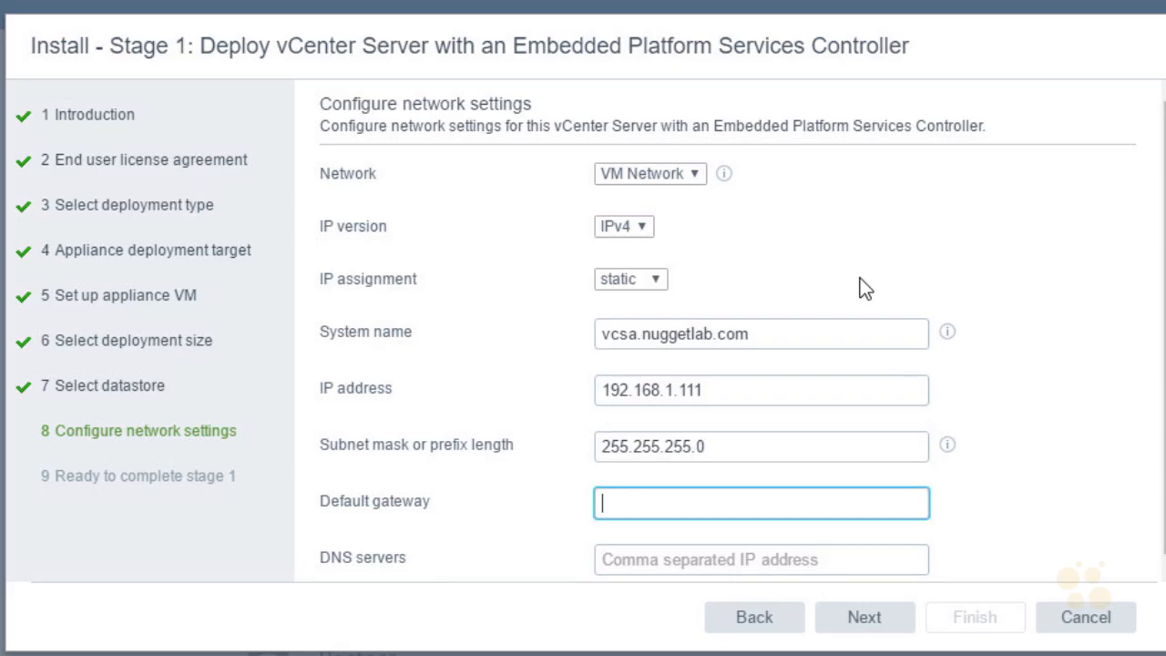
{"action": "type", "text": "192"}
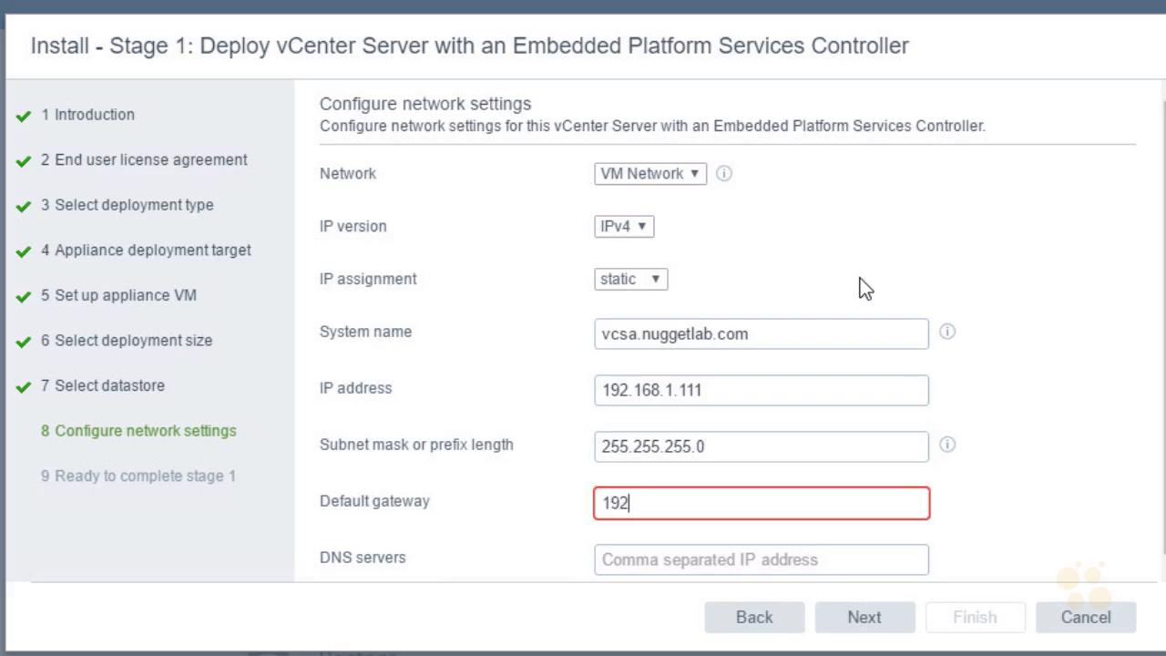
{"action": "type", "text": ".168.1.1"}
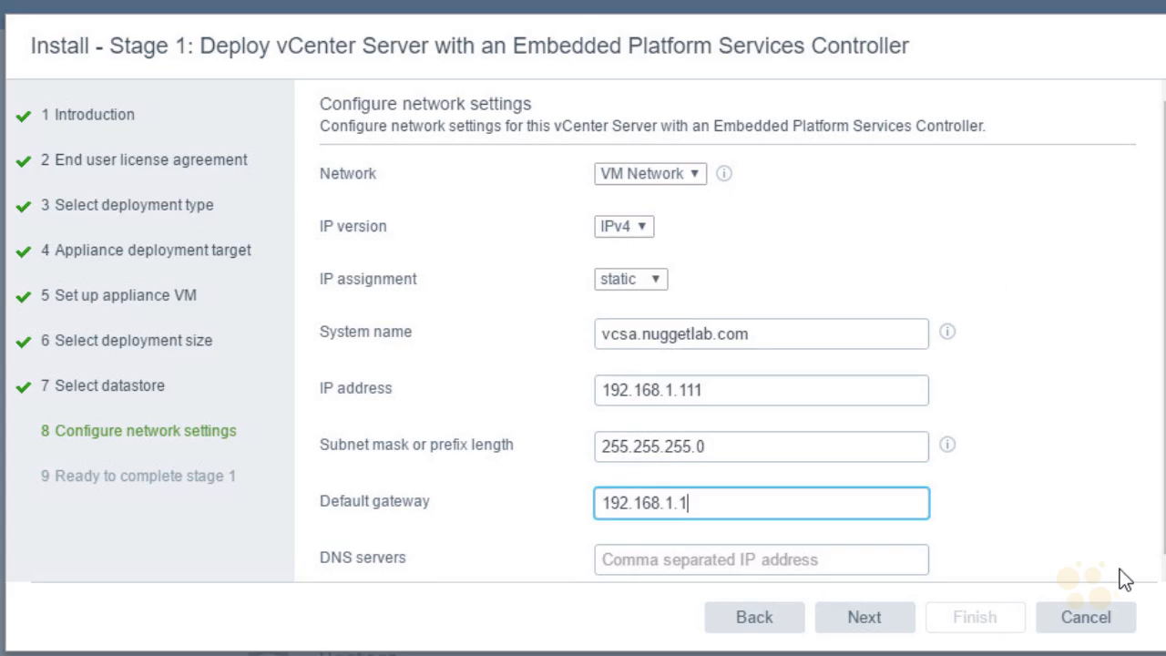
{"action": "left_click_drag", "start_coordinate": [1165, 545], "coordinate": [1165, 551]}
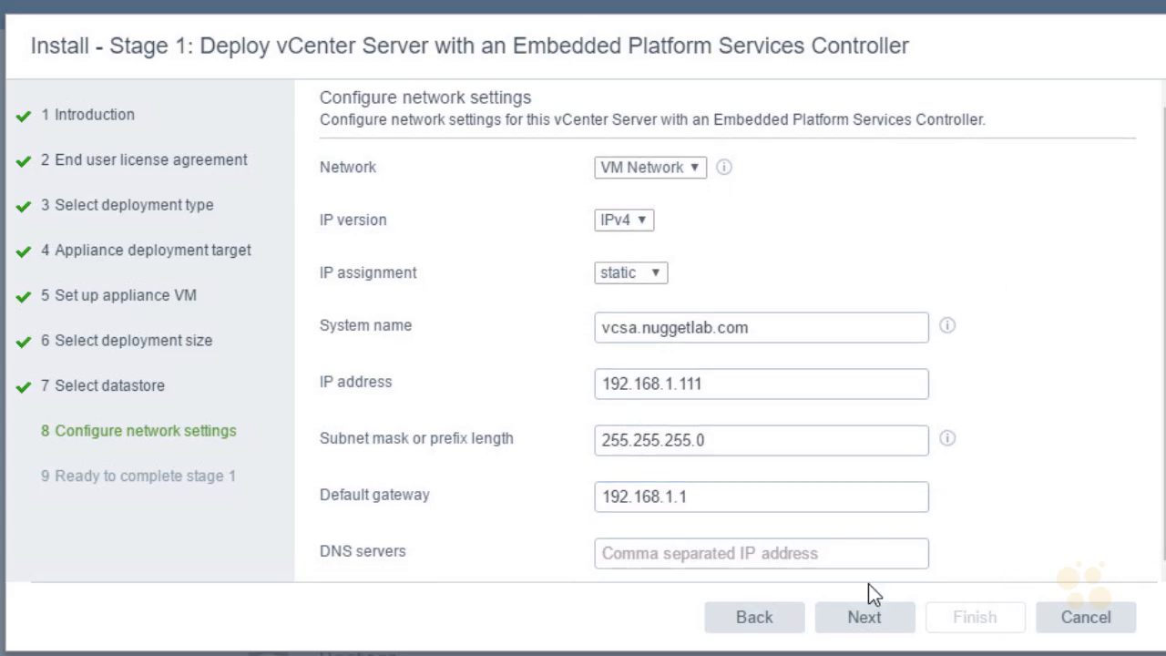
{"action": "left_click", "coordinate": [719, 557]}
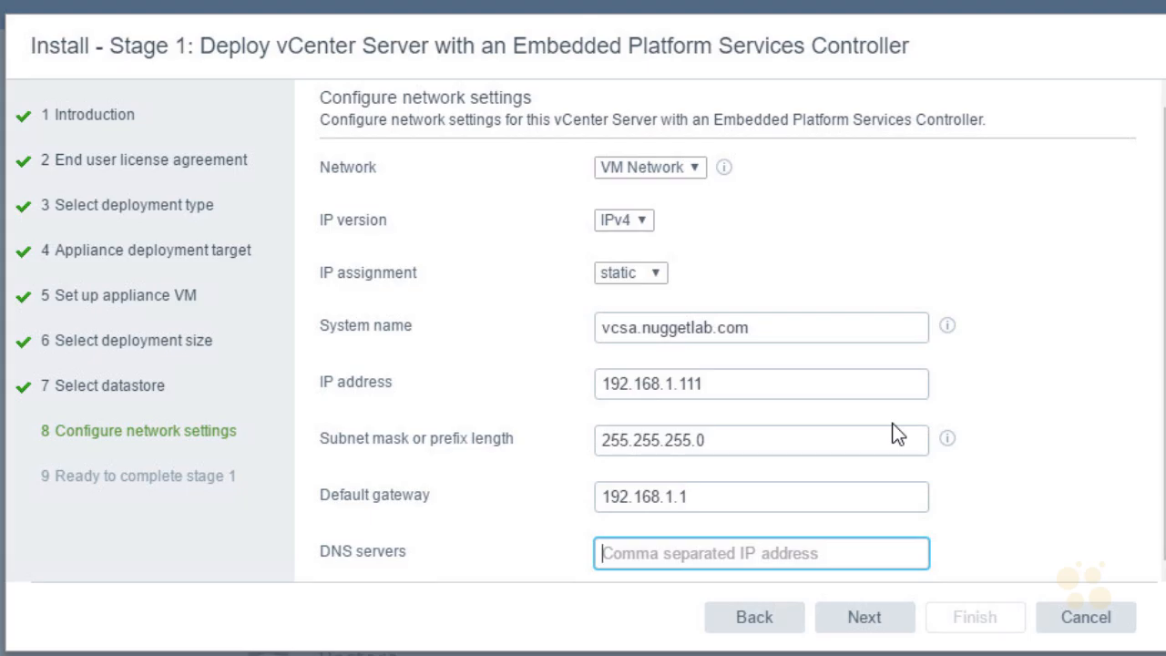
{"action": "type", "text": "192.168.1.100"}
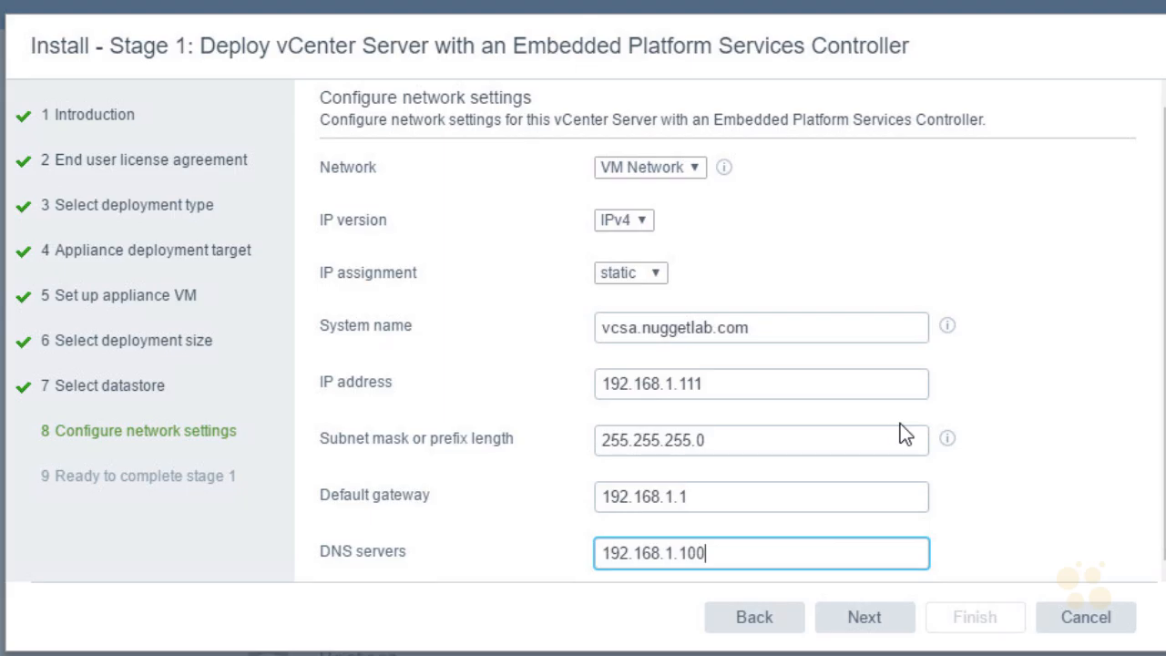
Review the stage 1 summary and finish to deploy the appliance to the ESXi host
{"action": "left_click", "coordinate": [872, 628]}
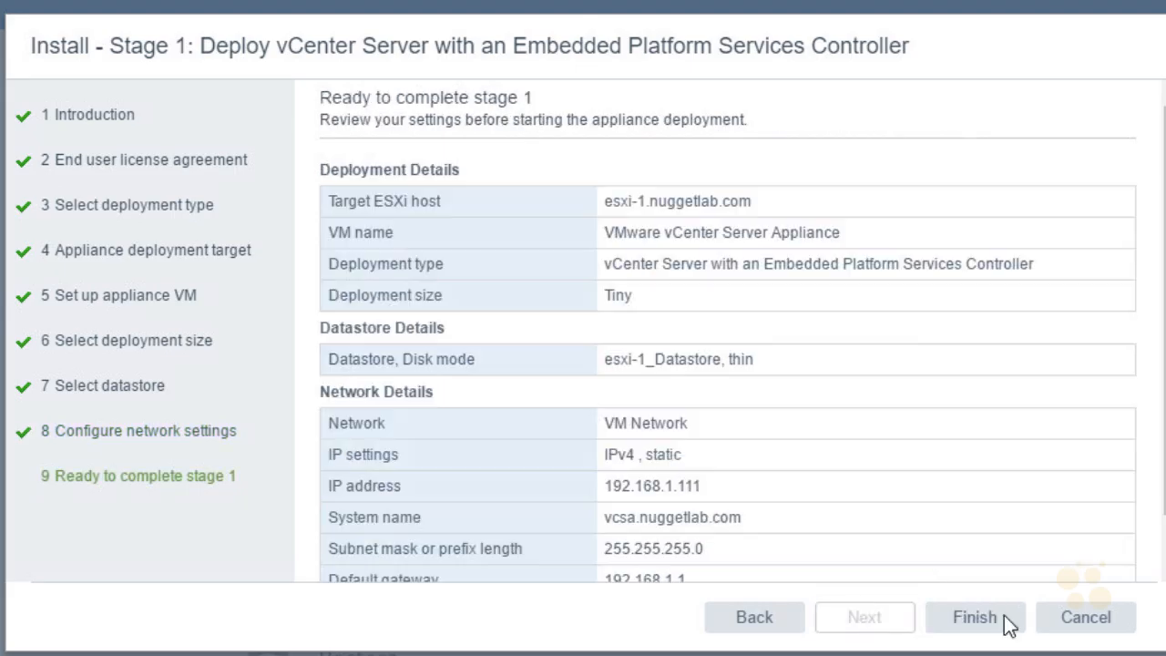
{"action": "scroll", "coordinate": [1158, 446], "scroll_direction": "down", "scroll_amount": 1}
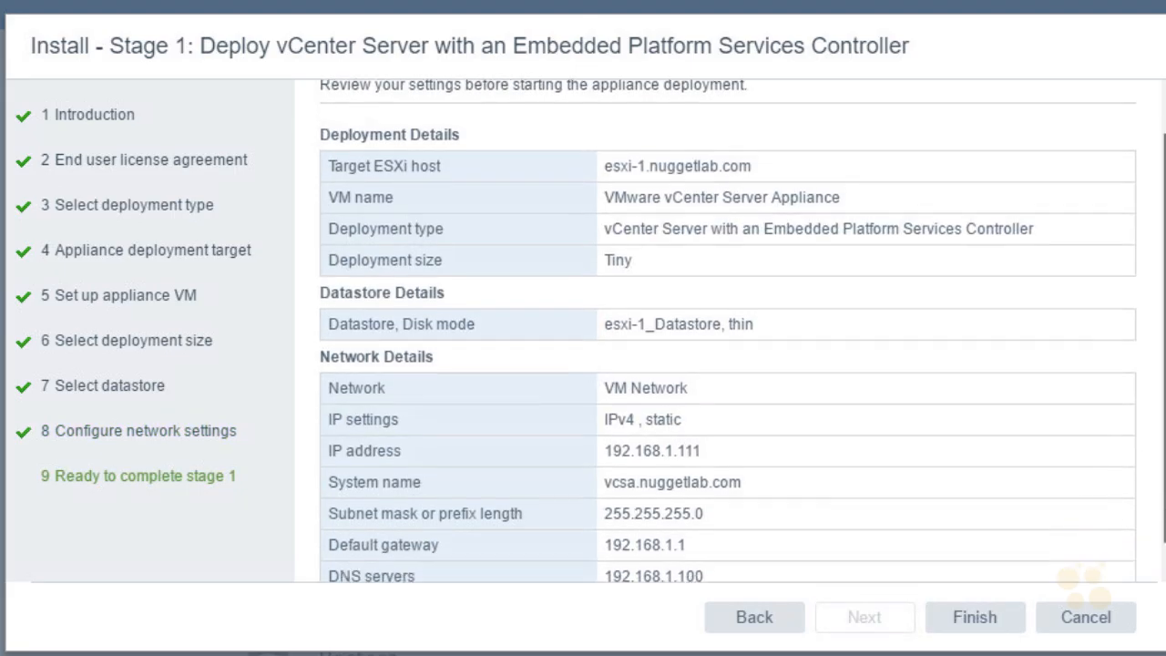
{"action": "scroll", "coordinate": [742, 331], "scroll_direction": "down", "scroll_amount": 1}
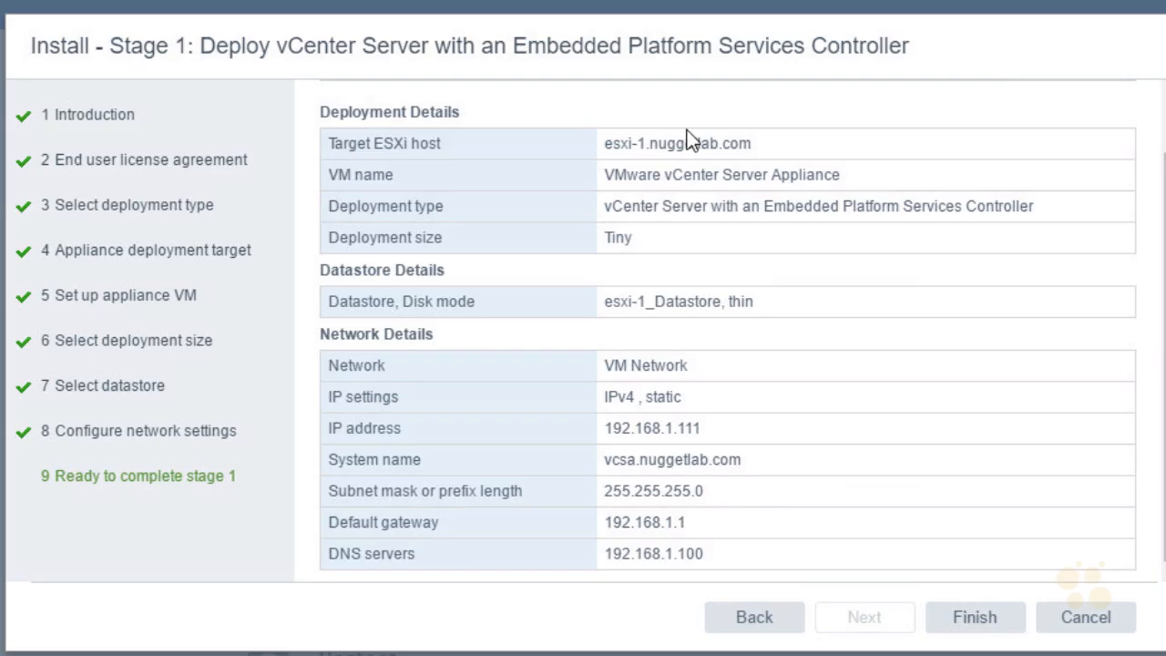
{"action": "left_click", "coordinate": [984, 626]}
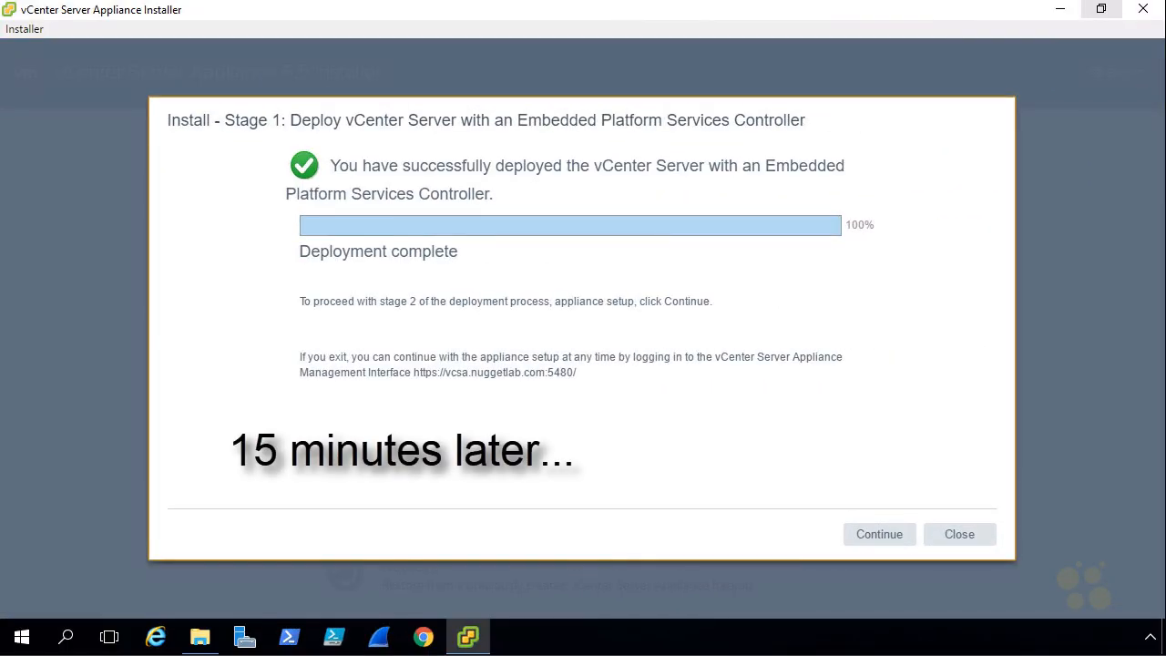
Continue to stage 2 and set NTP time sync to server 192.168.1.100
{"action": "left_click", "coordinate": [878, 535]}
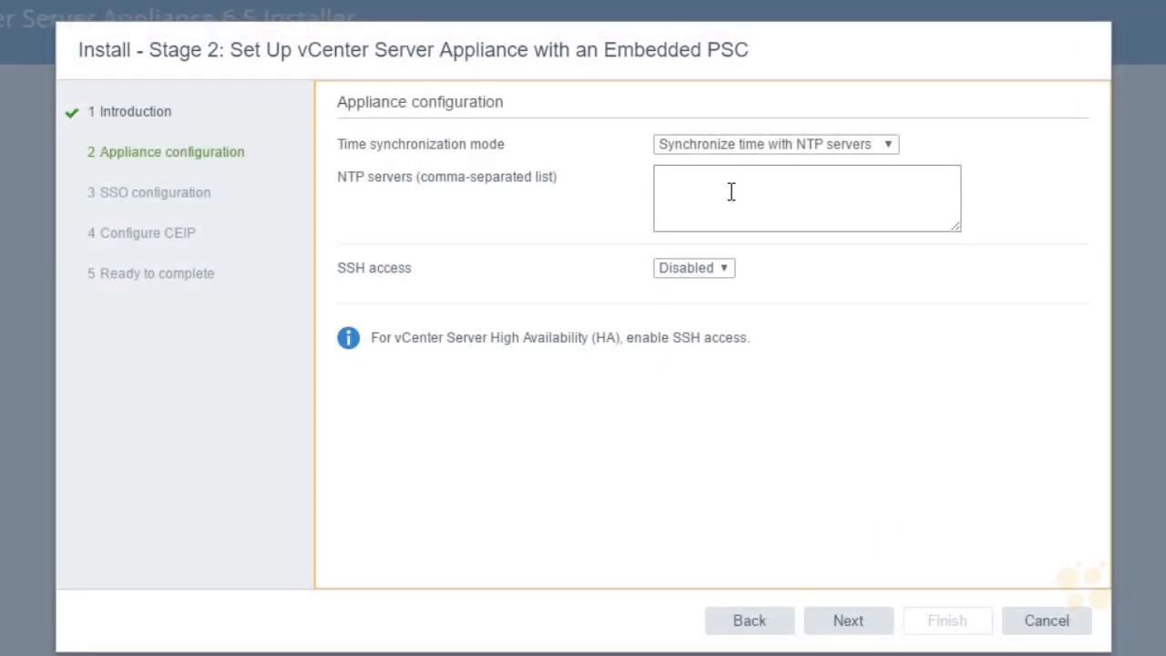
{"action": "left_click", "coordinate": [730, 187]}
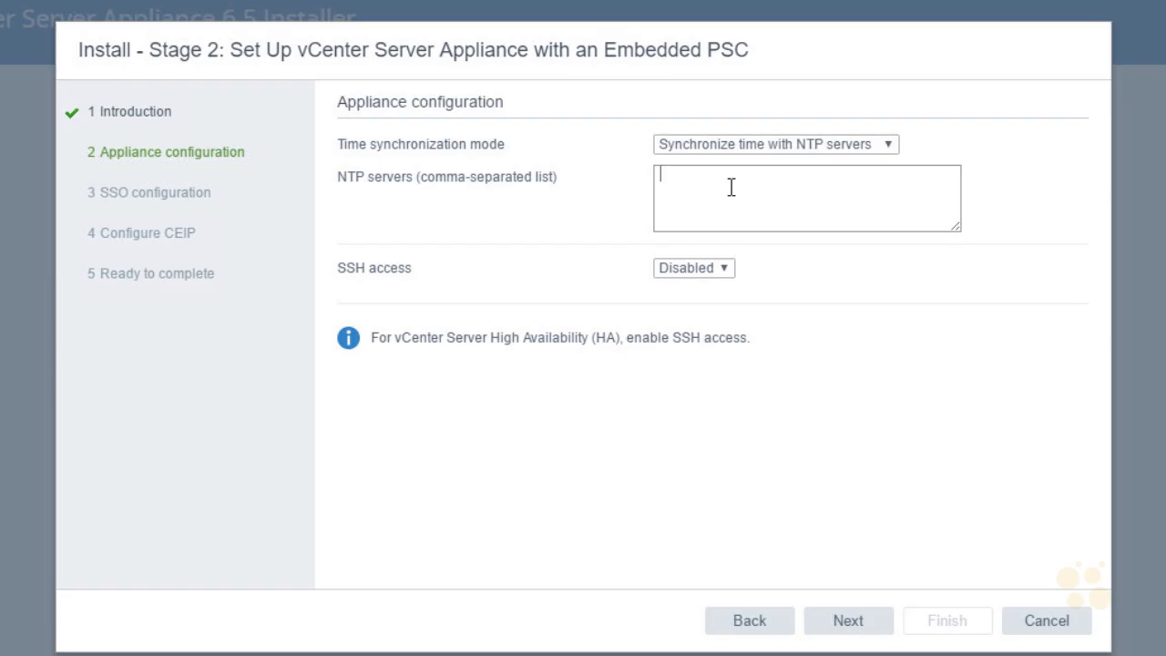
{"action": "type", "text": "192.168.1.100"}
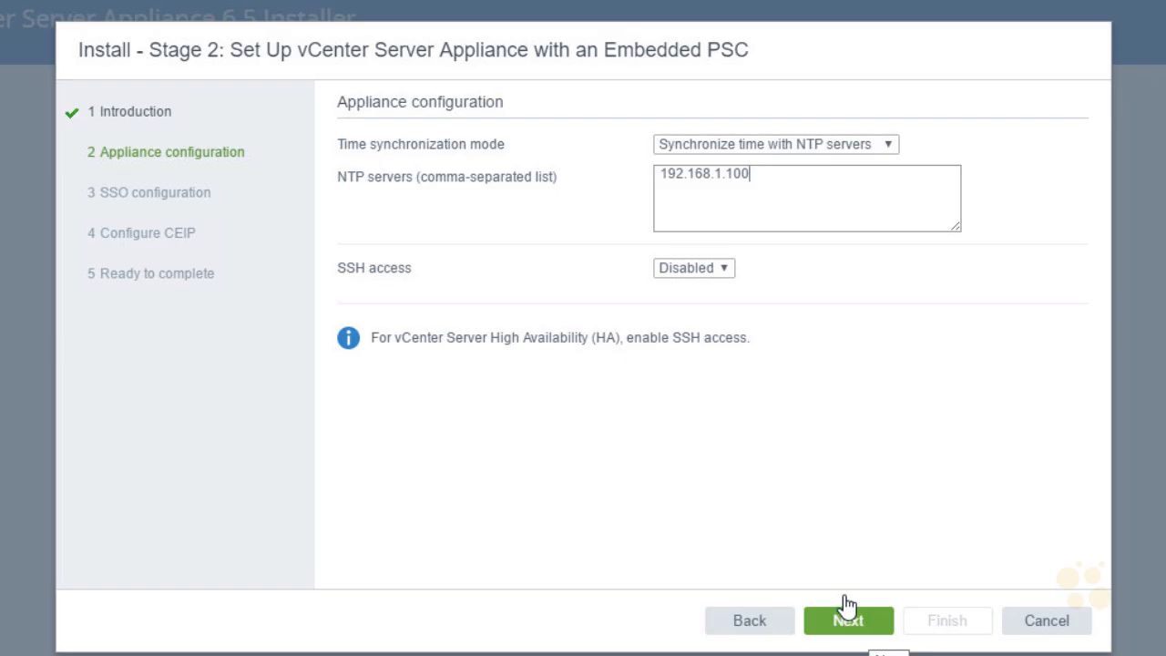
{"action": "left_click", "coordinate": [870, 624]}
Enter SSO domain vsphere.local, the SSO password and its confirmation, and site name Site-1
{"action": "left_click", "coordinate": [675, 150]}
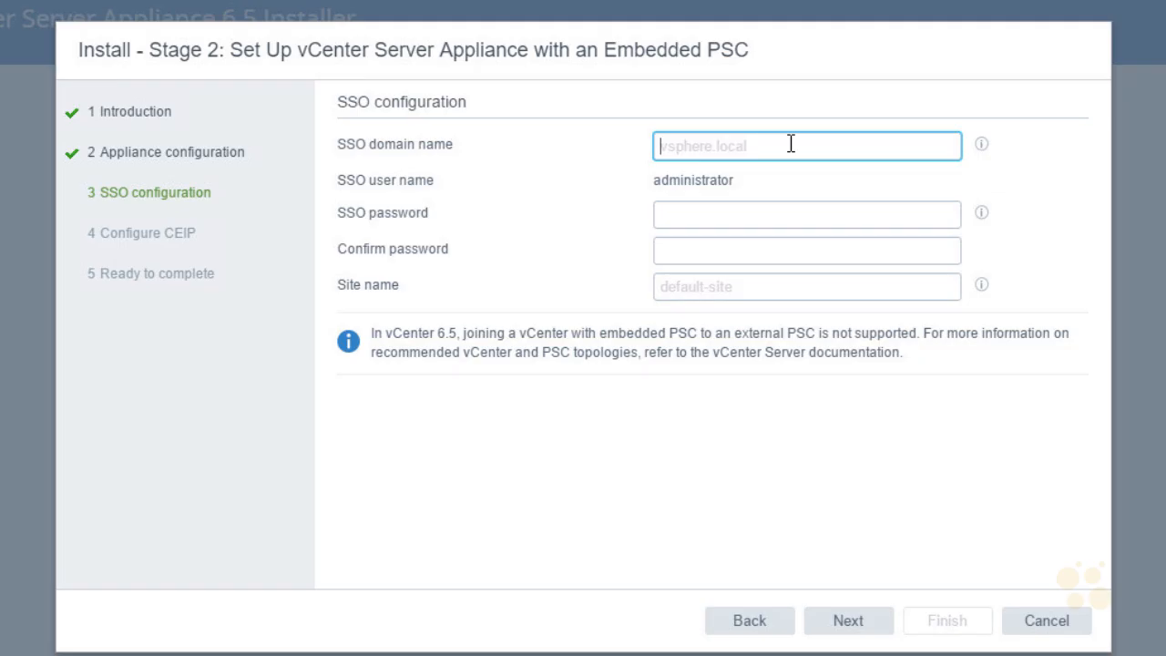
{"action": "type", "text": "v"}
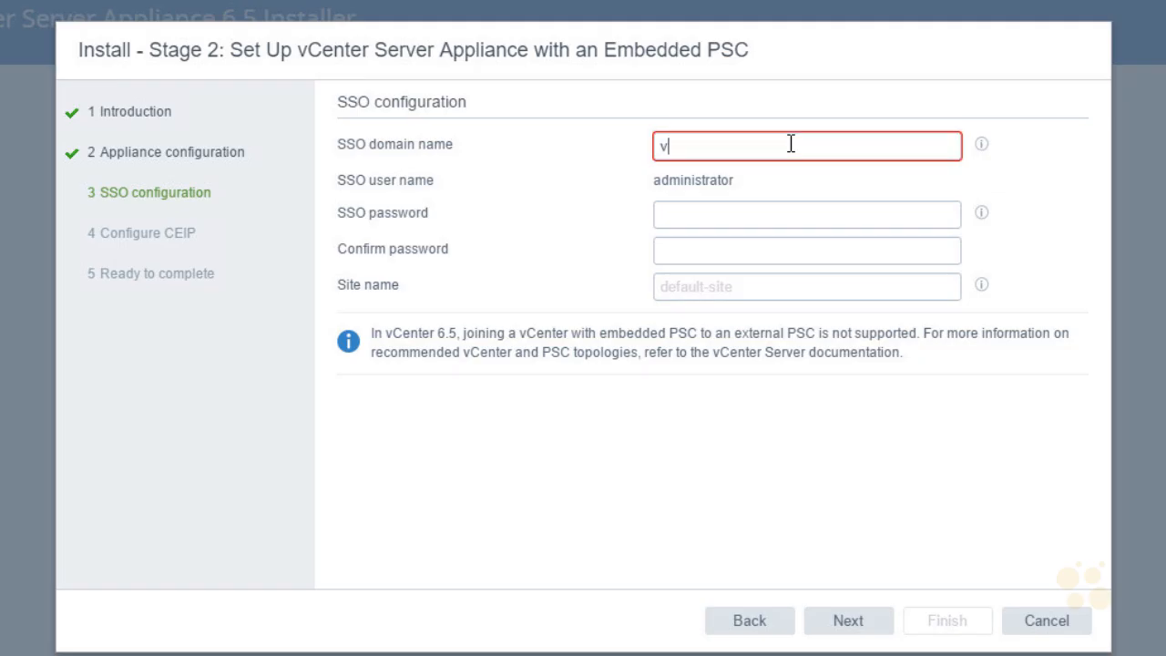
{"action": "type", "text": "sphere.local"}
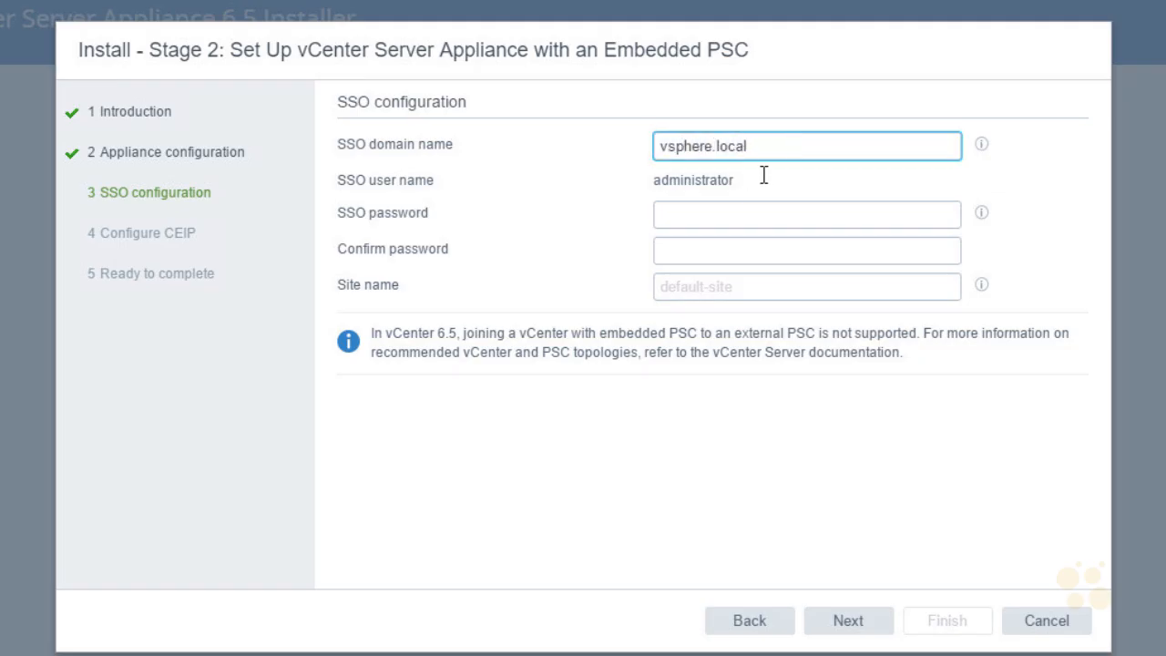
{"action": "left_click_drag", "start_coordinate": [733, 181], "coordinate": [652, 181]}
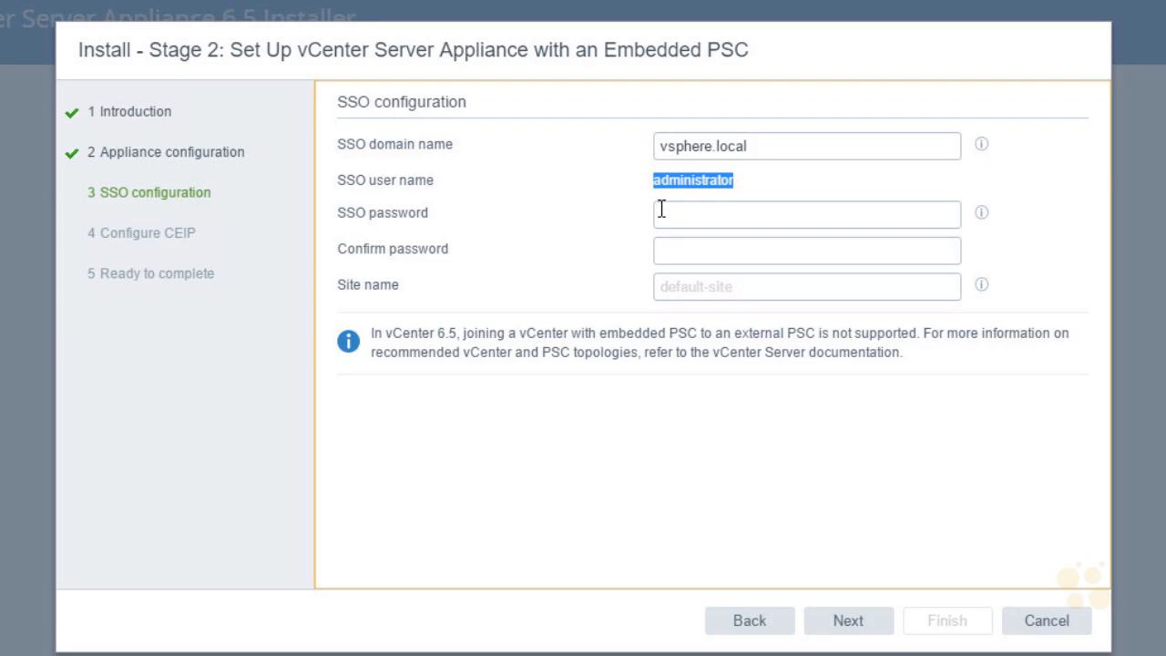
{"action": "left_click", "coordinate": [678, 217]}
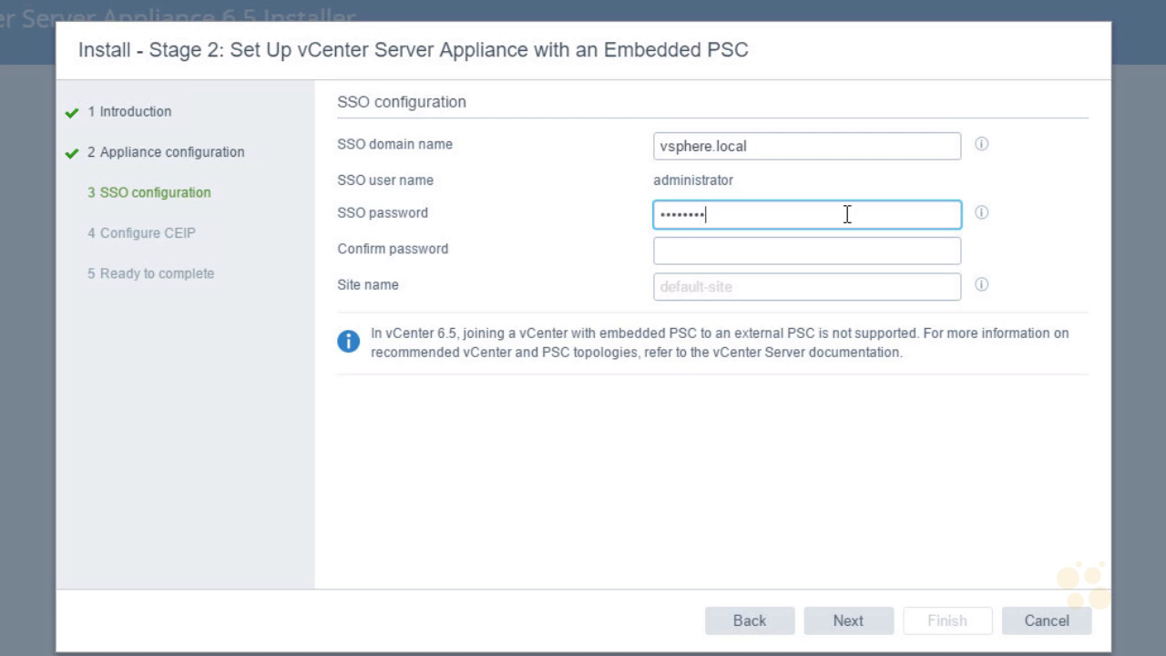
{"action": "key", "text": "Tab"}
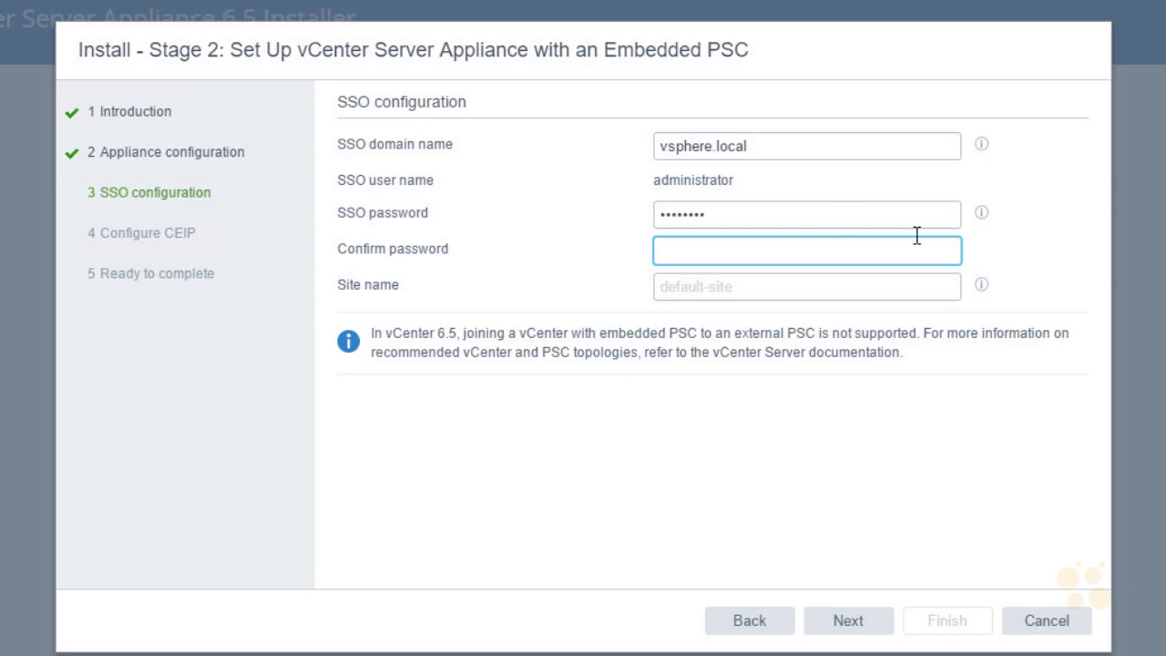
{"action": "key", "text": "ctrl+v"}
{"action": "key", "text": "Tab"}
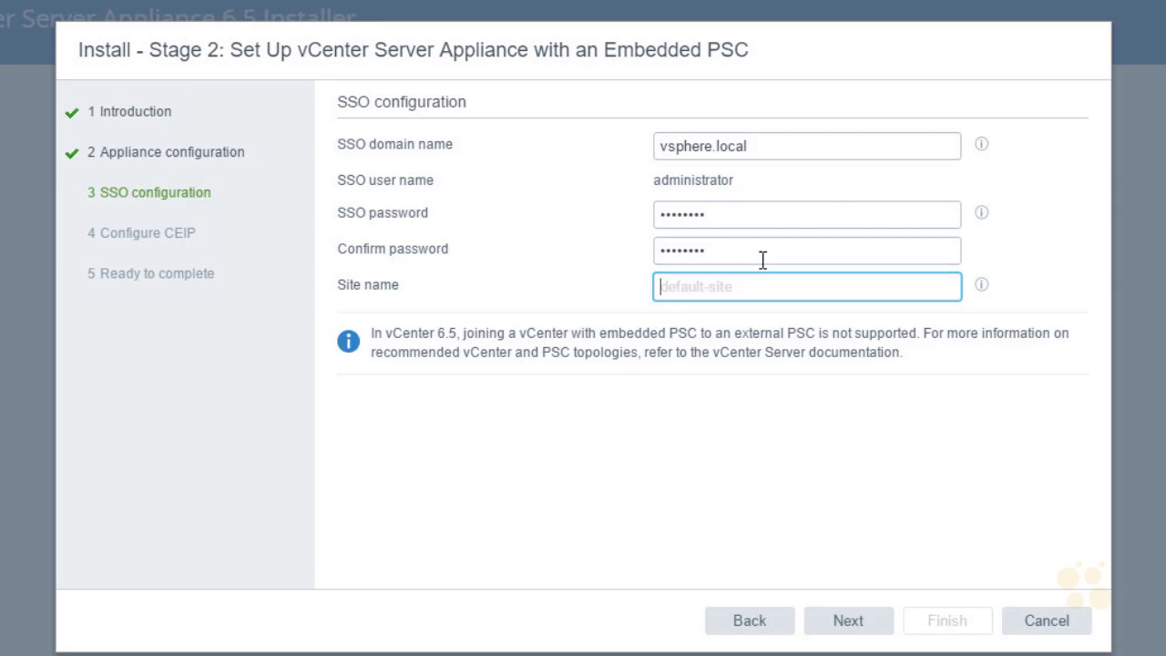
{"action": "type", "text": "Site-1"}
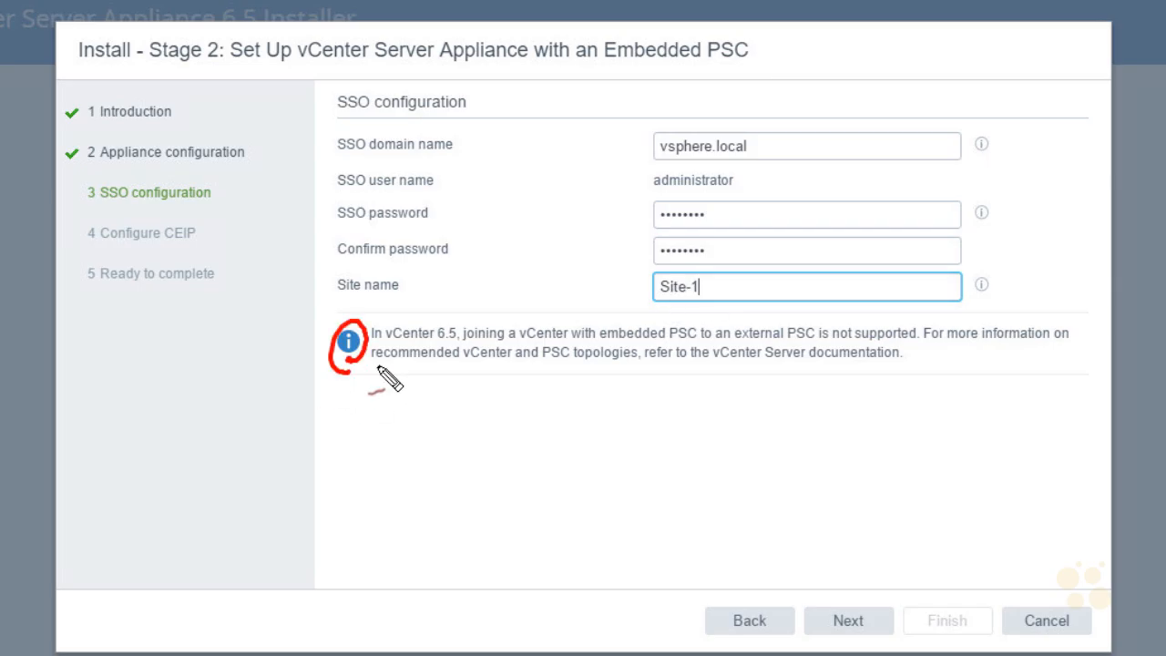
Annotate the screen, crossing out the external PSC option, then clear the annotations
{"action": "left_click_drag", "start_coordinate": [597, 342], "coordinate": [671, 345]}
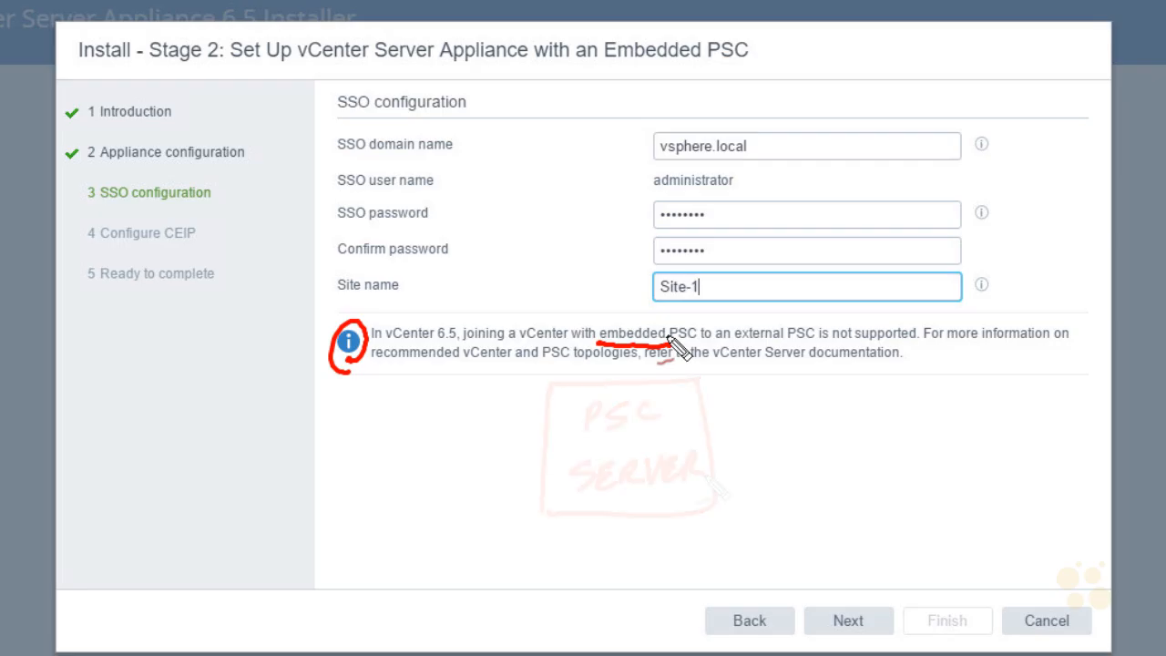
{"action": "mouse_move", "coordinate": [891, 437]}
{"action": "left_mouse_down"}
{"action": "mouse_move", "coordinate": [1004, 495]}
{"action": "mouse_move", "coordinate": [931, 458]}
{"action": "mouse_move", "coordinate": [898, 468]}
{"action": "mouse_move", "coordinate": [759, 416]}
{"action": "mouse_move", "coordinate": [720, 415]}
{"action": "left_mouse_up"}
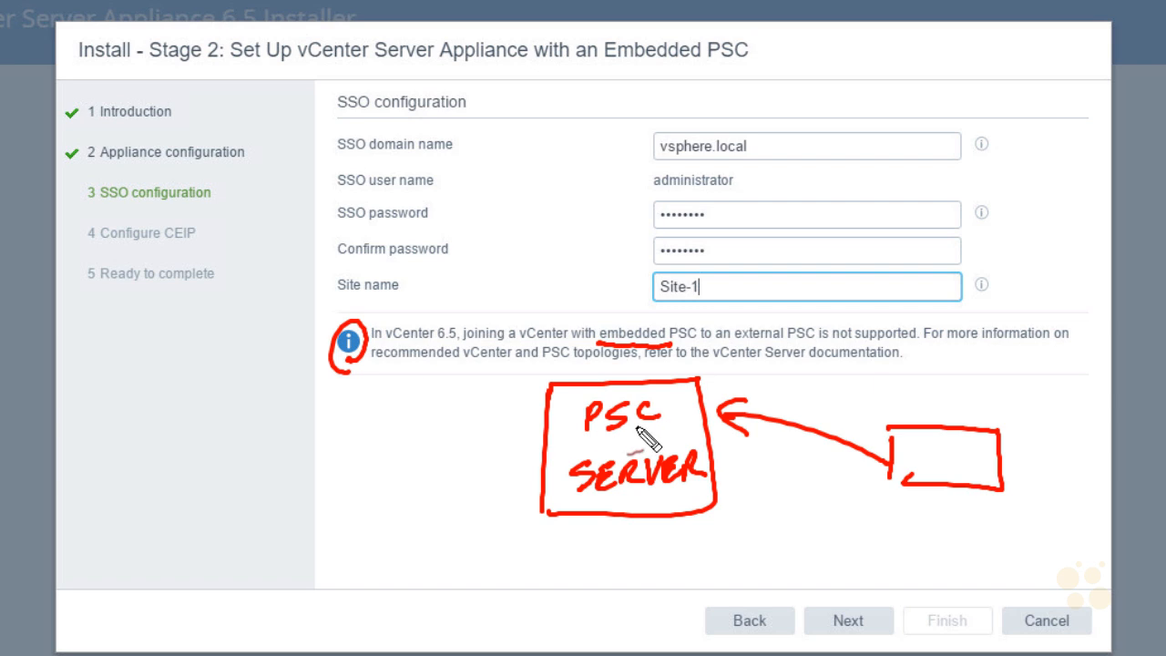
{"action": "left_click_drag", "start_coordinate": [566, 502], "coordinate": [590, 516]}
{"action": "left_click_drag", "start_coordinate": [599, 445], "coordinate": [583, 447]}
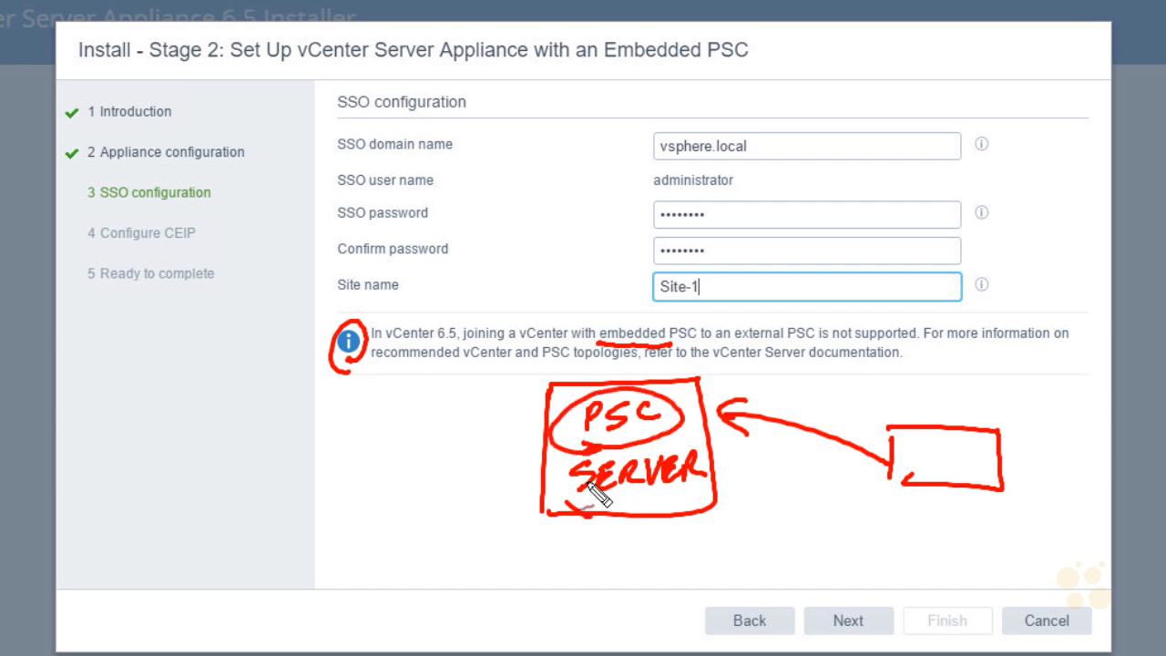
{"action": "left_click_drag", "start_coordinate": [721, 444], "coordinate": [734, 442]}
{"action": "left_click_drag", "start_coordinate": [471, 448], "coordinate": [547, 426]}
{"action": "left_click_drag", "start_coordinate": [518, 463], "coordinate": [546, 435]}
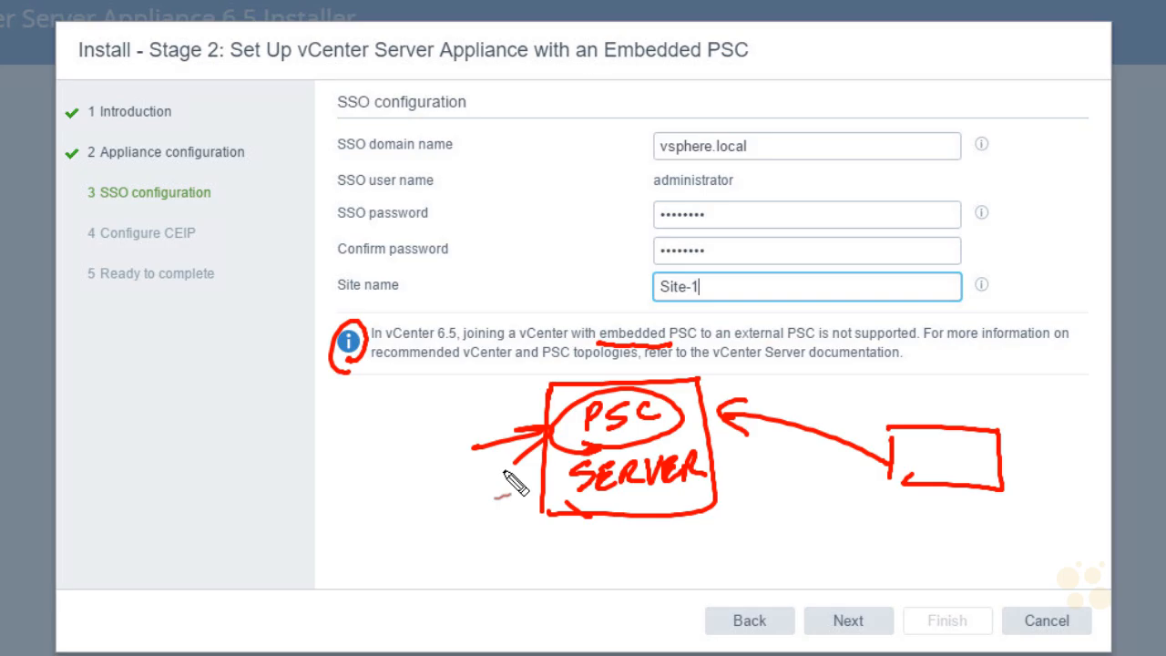
{"action": "left_click_drag", "start_coordinate": [501, 522], "coordinate": [546, 490]}
{"action": "mouse_move", "coordinate": [525, 512]}
{"action": "left_mouse_down"}
{"action": "mouse_move", "coordinate": [549, 496]}
{"action": "mouse_move", "coordinate": [723, 482]}
{"action": "mouse_move", "coordinate": [632, 520]}
{"action": "left_mouse_up"}
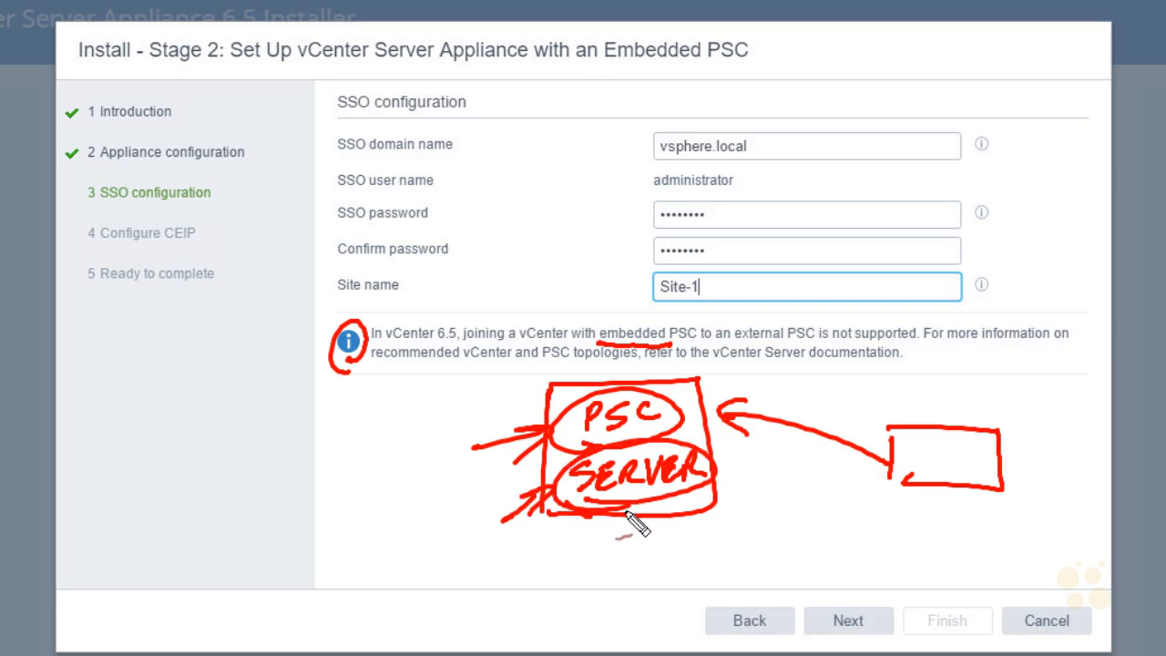
{"action": "mouse_move", "coordinate": [740, 424]}
{"action": "left_mouse_down"}
{"action": "mouse_move", "coordinate": [945, 484]}
{"action": "mouse_move", "coordinate": [1006, 430]}
{"action": "left_mouse_up"}
{"action": "mouse_move", "coordinate": [747, 367]}
{"action": "left_mouse_down"}
{"action": "mouse_move", "coordinate": [716, 404]}
{"action": "mouse_move", "coordinate": [739, 395]}
{"action": "left_mouse_up"}
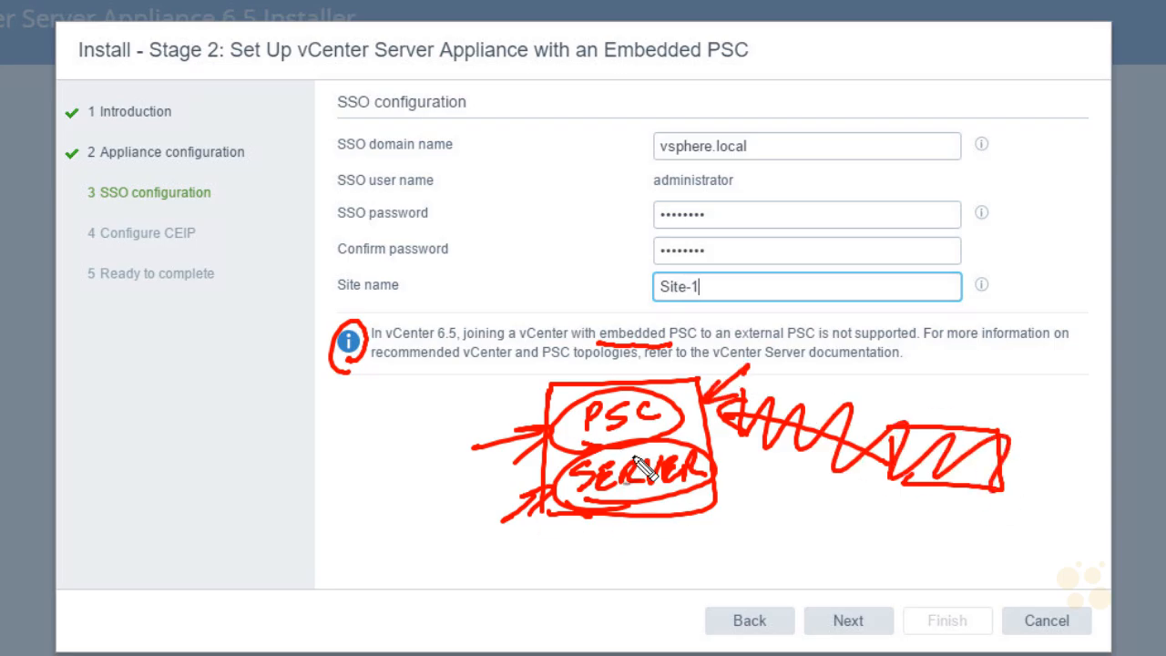
{"action": "key", "text": "Escape"}
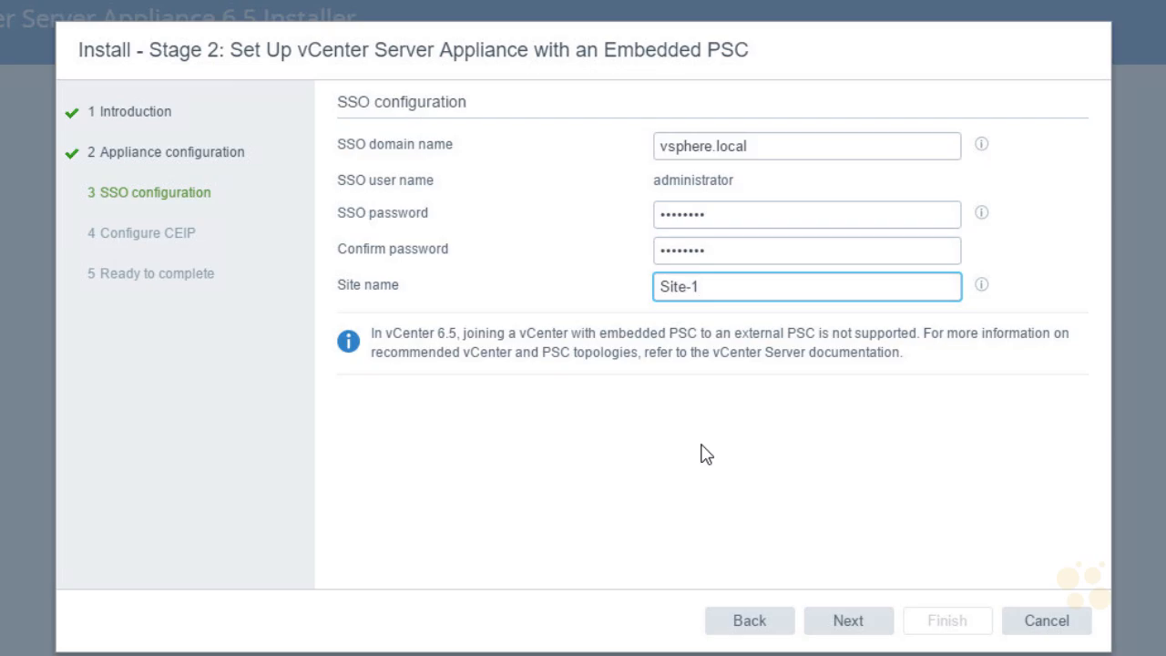
Accept the SSO settings, decline CEIP participation, and proceed to the stage 2 review
{"action": "left_click", "coordinate": [863, 629]}
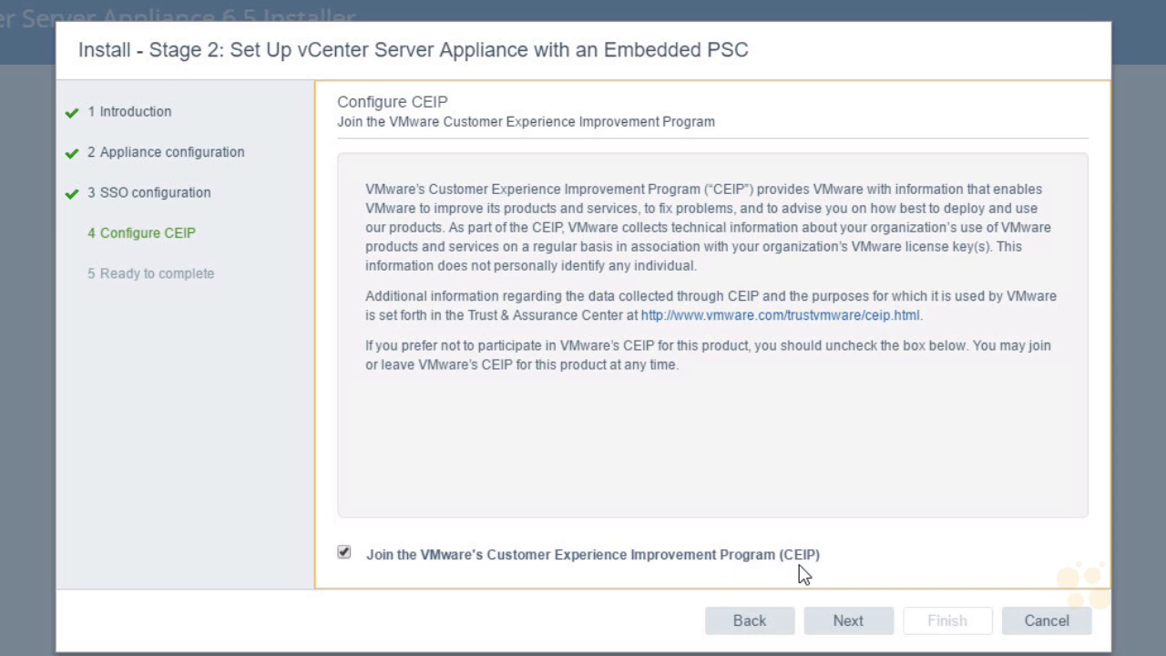
{"action": "left_click", "coordinate": [344, 552]}
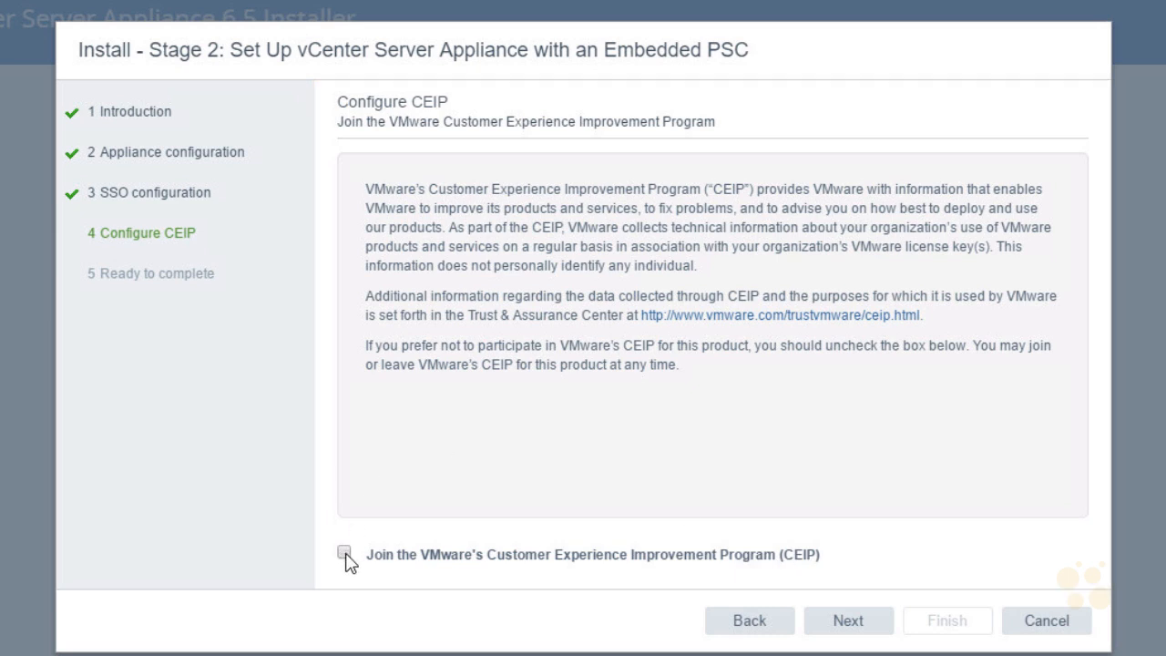
{"action": "left_click", "coordinate": [848, 622]}
{"action": "mouse_move", "coordinate": [1083, 346]}
{"action": "left_mouse_down"}
{"action": "mouse_move", "coordinate": [1079, 437]}
{"action": "mouse_move", "coordinate": [1073, 358]}
{"action": "left_mouse_up"}
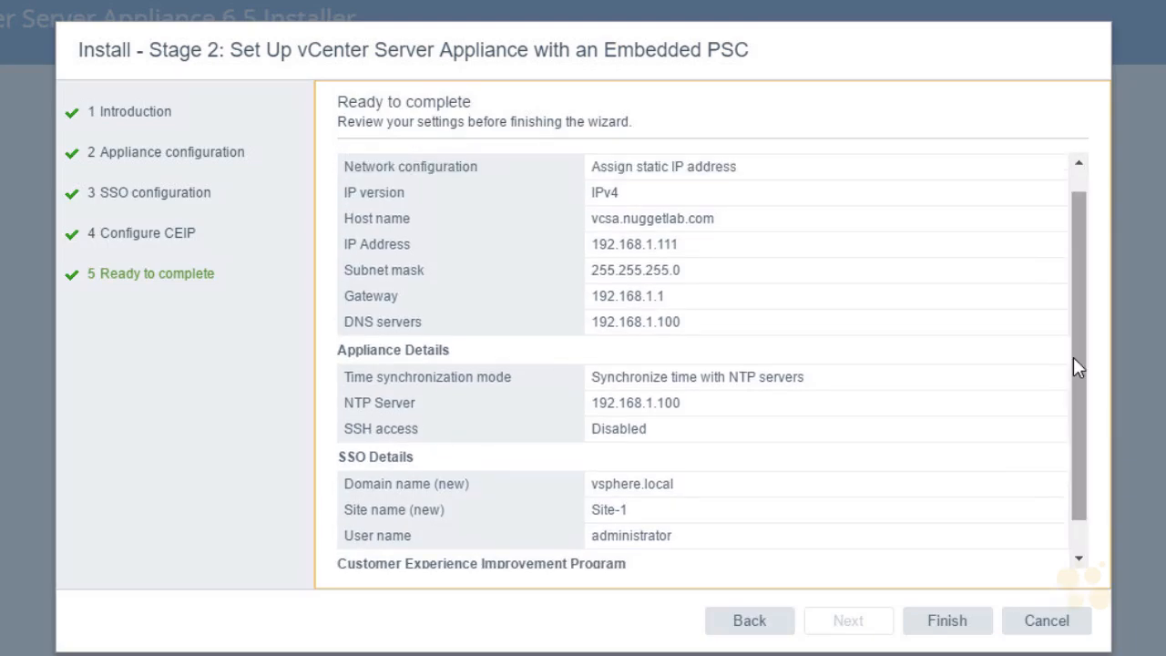
{"action": "left_click_drag", "start_coordinate": [731, 232], "coordinate": [712, 248]}
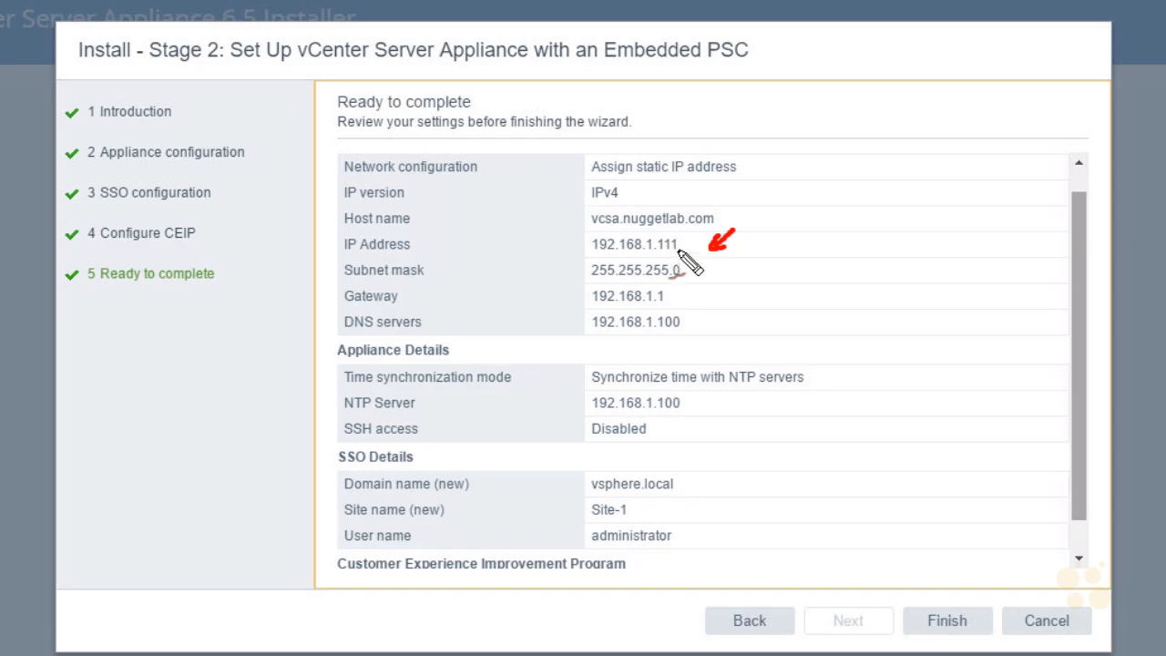
{"action": "mouse_move", "coordinate": [711, 283]}
{"action": "left_mouse_down"}
{"action": "mouse_move", "coordinate": [689, 298]}
{"action": "mouse_move", "coordinate": [693, 324]}
{"action": "left_mouse_up"}
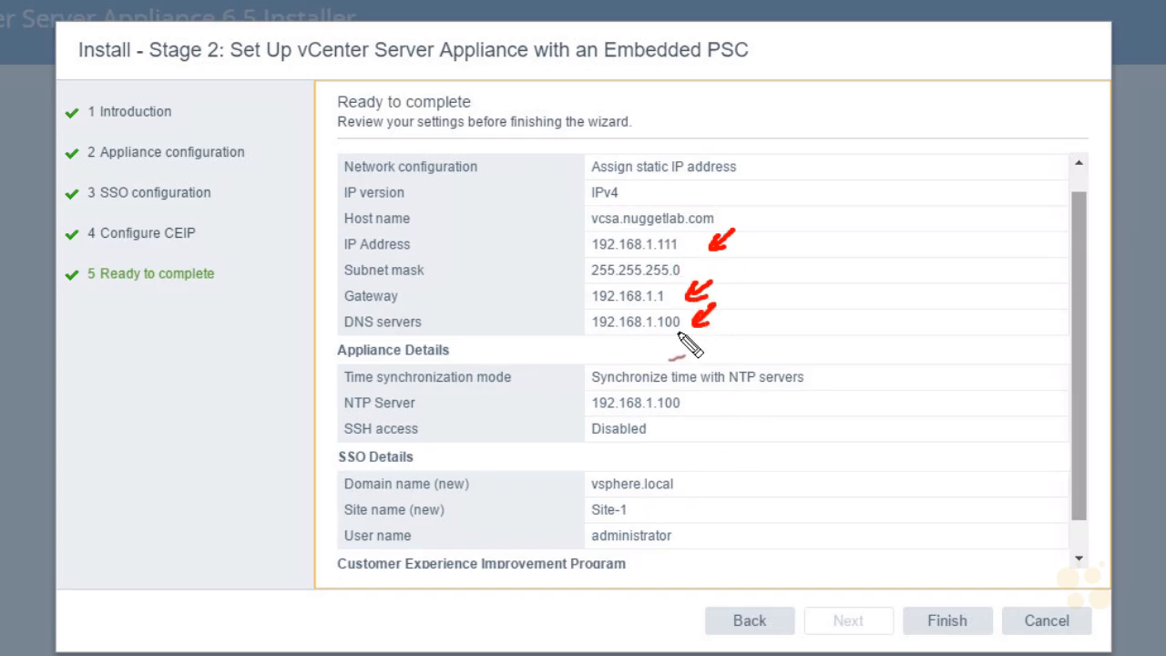
{"action": "left_click_drag", "start_coordinate": [730, 419], "coordinate": [685, 404]}
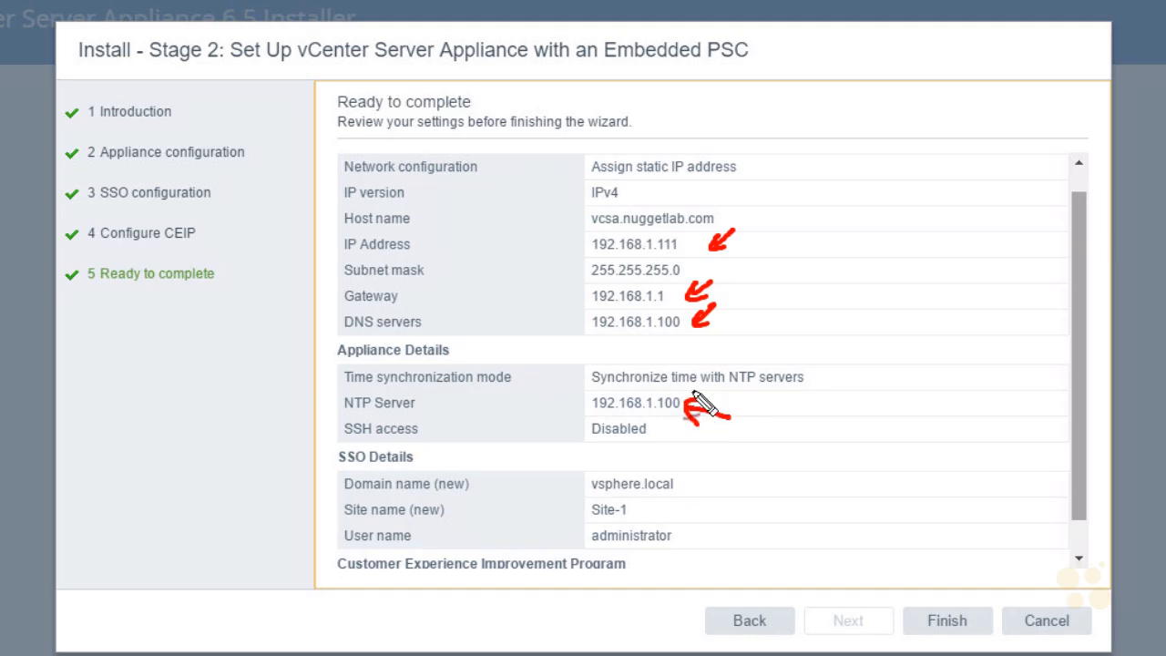
{"action": "mouse_move", "coordinate": [710, 461]}
{"action": "left_mouse_down"}
{"action": "mouse_move", "coordinate": [698, 476]}
{"action": "mouse_move", "coordinate": [711, 474]}
{"action": "left_mouse_up"}
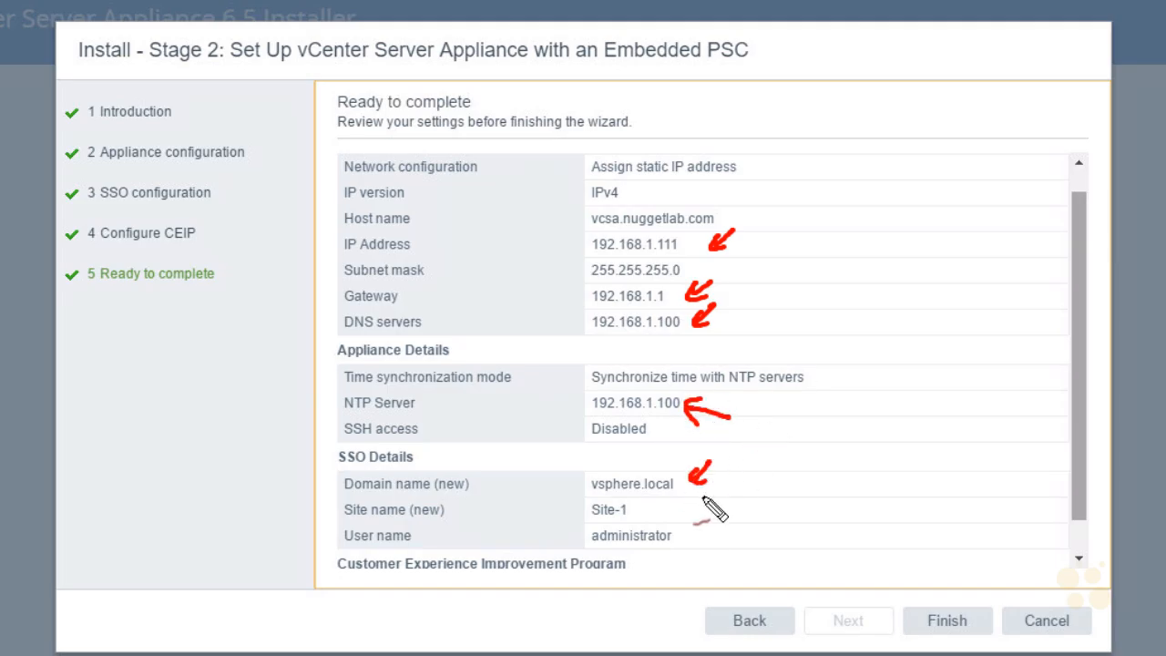
{"action": "mouse_move", "coordinate": [730, 517]}
{"action": "left_mouse_down"}
{"action": "mouse_move", "coordinate": [703, 532]}
{"action": "mouse_move", "coordinate": [714, 521]}
{"action": "left_mouse_up"}
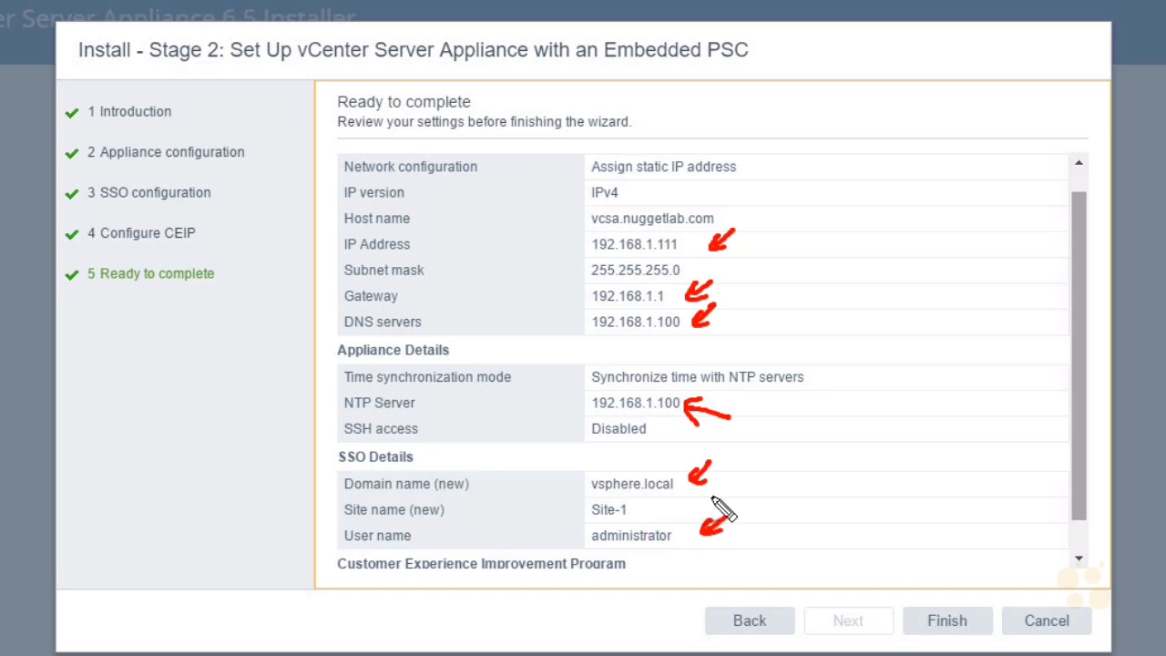
{"action": "key", "text": "Escape"}
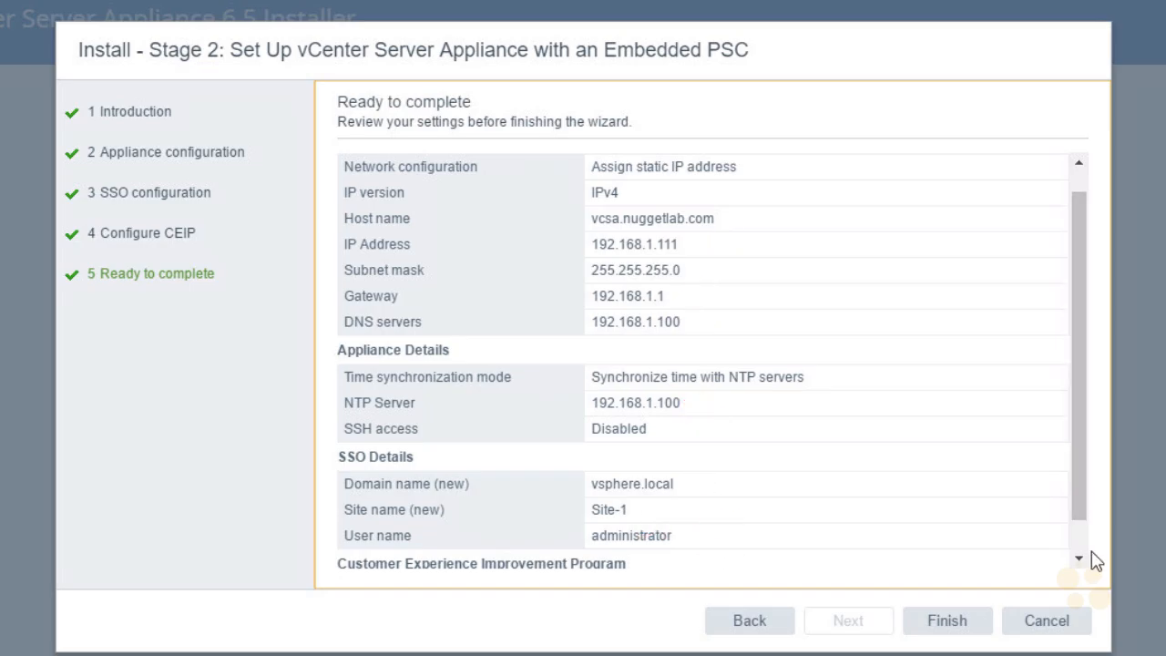
{"action": "left_click", "coordinate": [1078, 558]}
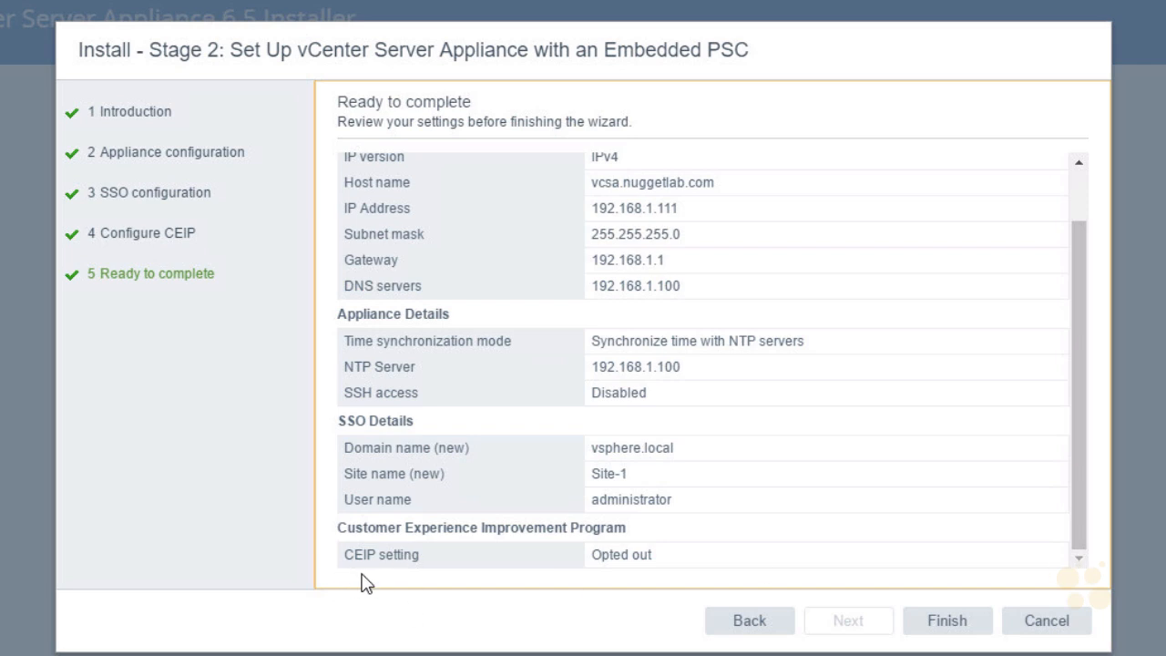
Finish the stage 2 wizard and confirm the warning to start setup
{"action": "left_click", "coordinate": [967, 628]}
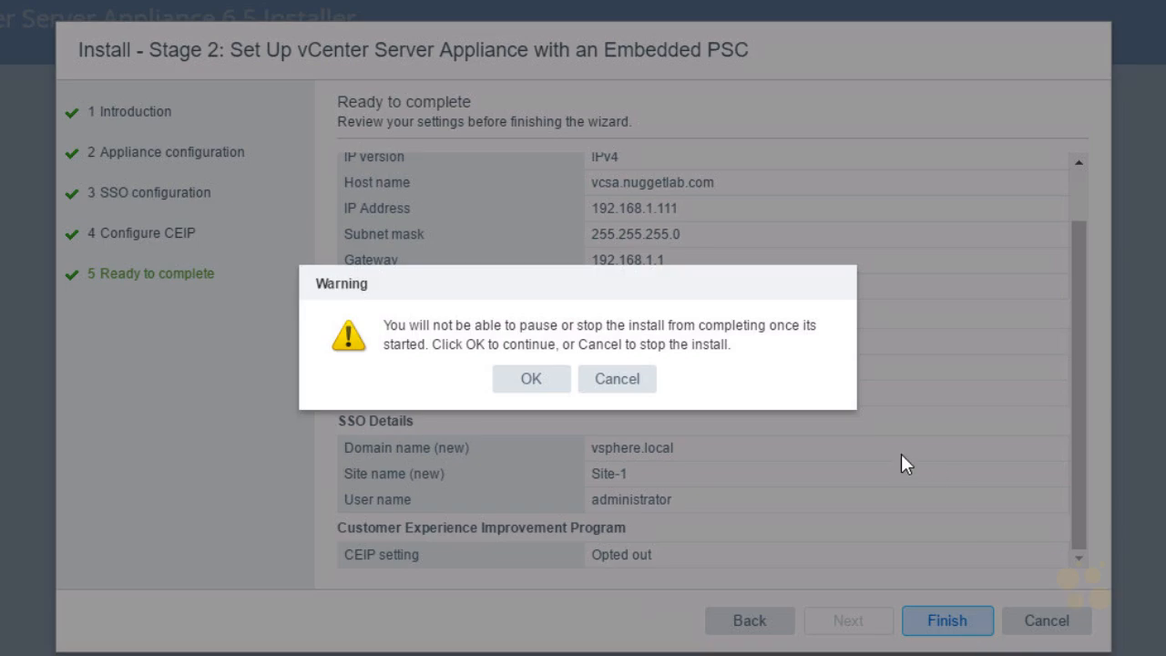
{"action": "left_click", "coordinate": [536, 380]}
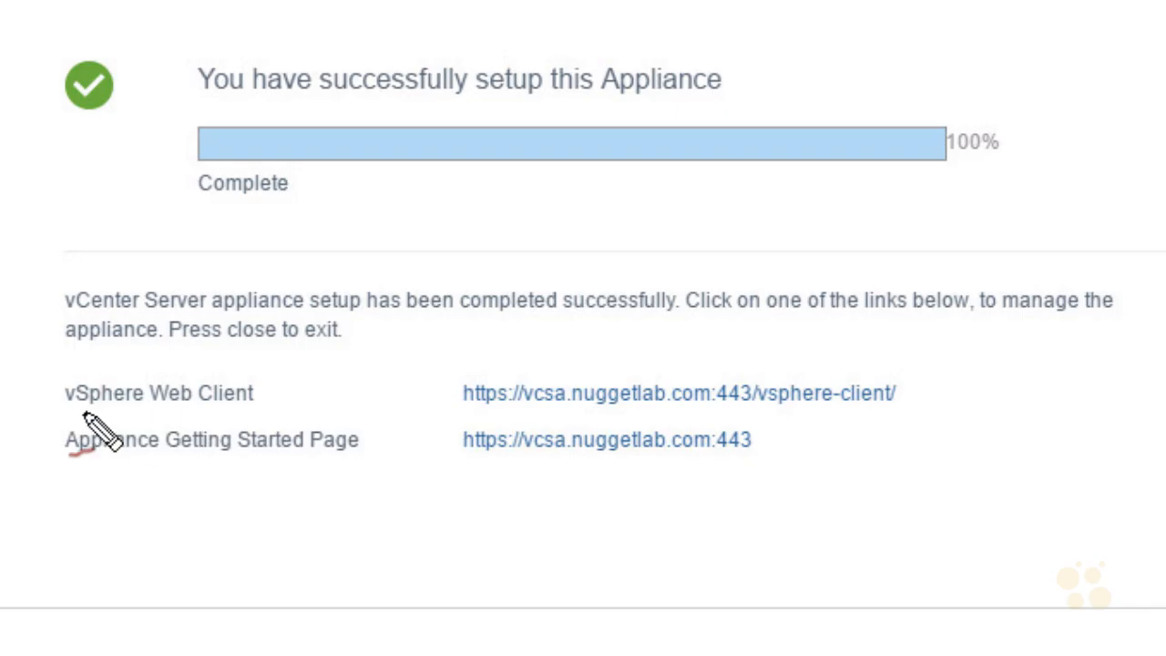
{"action": "left_click_drag", "start_coordinate": [72, 416], "coordinate": [239, 417]}
{"action": "mouse_move", "coordinate": [506, 368]}
{"action": "left_mouse_down"}
{"action": "mouse_move", "coordinate": [491, 374]}
{"action": "mouse_move", "coordinate": [485, 421]}
{"action": "mouse_move", "coordinate": [743, 424]}
{"action": "mouse_move", "coordinate": [900, 368]}
{"action": "mouse_move", "coordinate": [505, 371]}
{"action": "left_mouse_up"}
{"action": "left_click_drag", "start_coordinate": [662, 317], "coordinate": [611, 378]}
{"action": "left_click_drag", "start_coordinate": [621, 335], "coordinate": [643, 367]}
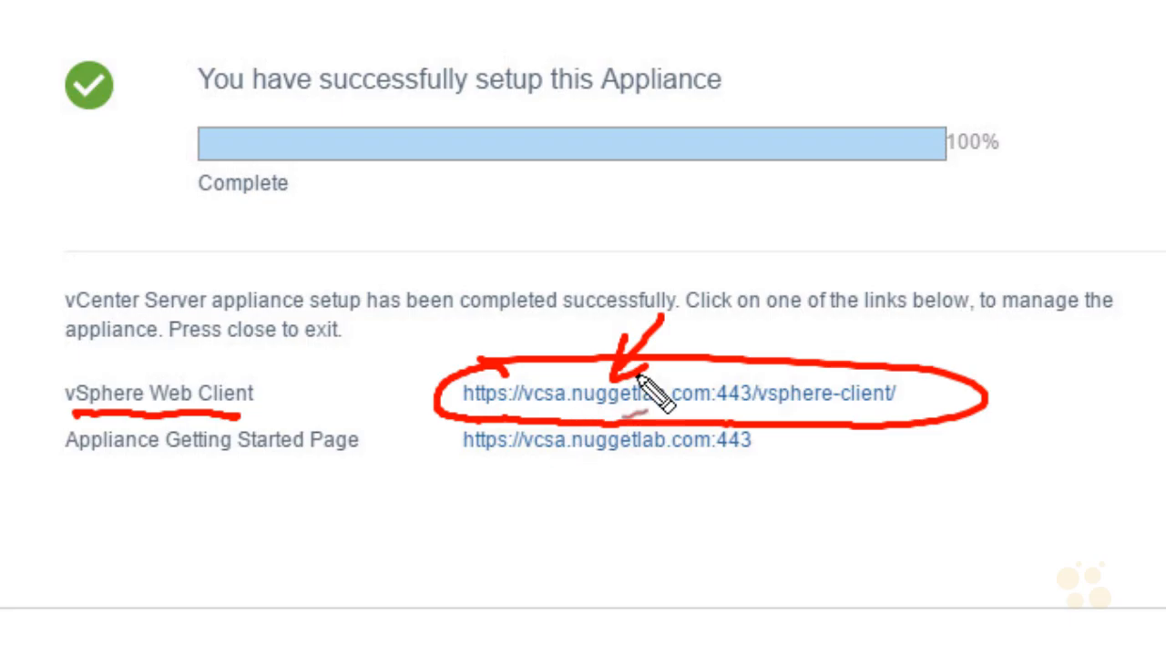
{"action": "left_click_drag", "start_coordinate": [755, 410], "coordinate": [895, 410]}
{"action": "left_click_drag", "start_coordinate": [753, 300], "coordinate": [739, 355]}
{"action": "left_click_drag", "start_coordinate": [732, 328], "coordinate": [754, 340]}
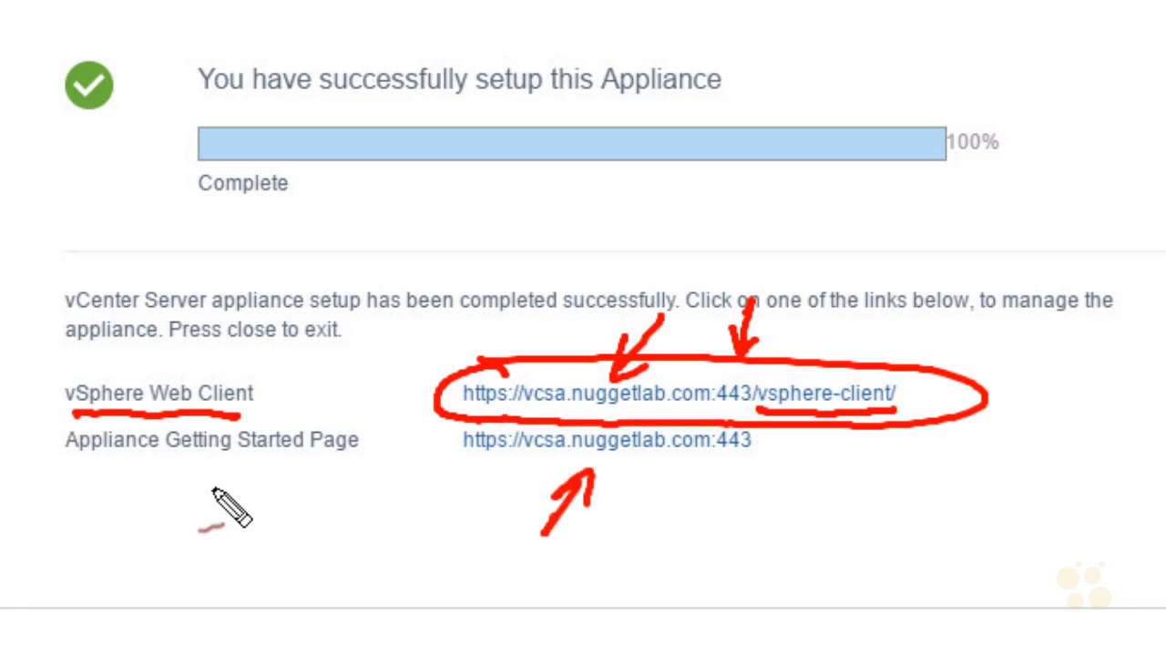
{"action": "left_click_drag", "start_coordinate": [82, 469], "coordinate": [335, 472]}
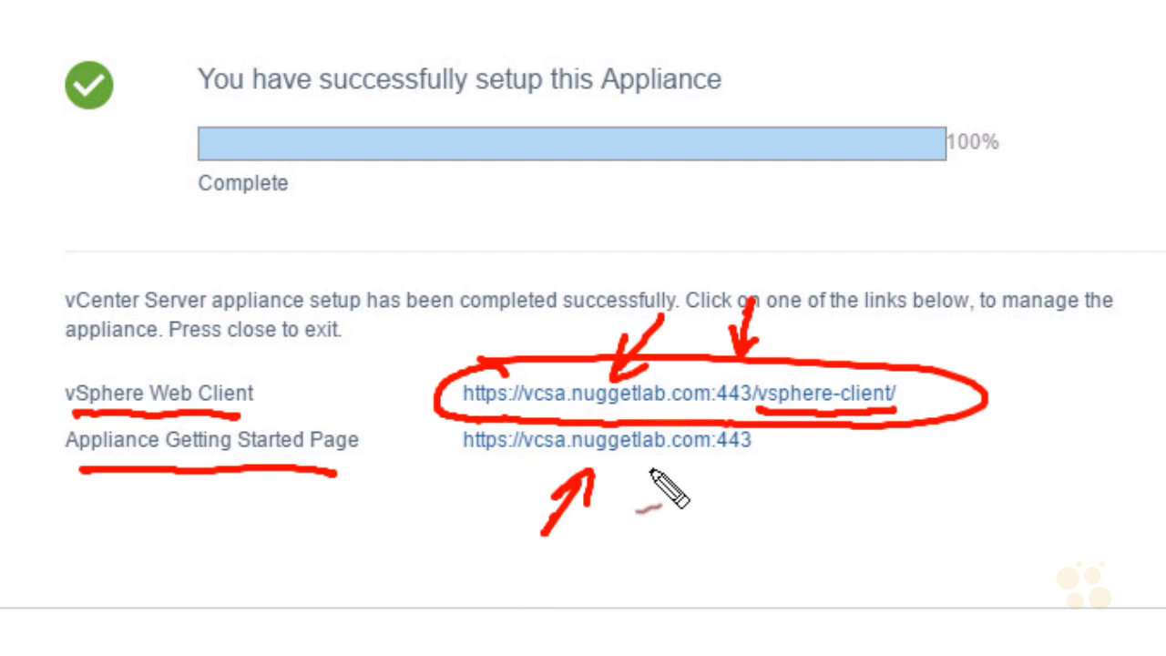
{"action": "mouse_move", "coordinate": [770, 443]}
{"action": "left_mouse_down"}
{"action": "mouse_move", "coordinate": [719, 476]}
{"action": "mouse_move", "coordinate": [745, 472]}
{"action": "left_mouse_up"}
{"action": "left_click_drag", "start_coordinate": [696, 527], "coordinate": [728, 489]}
{"action": "left_click_drag", "start_coordinate": [701, 493], "coordinate": [726, 514]}
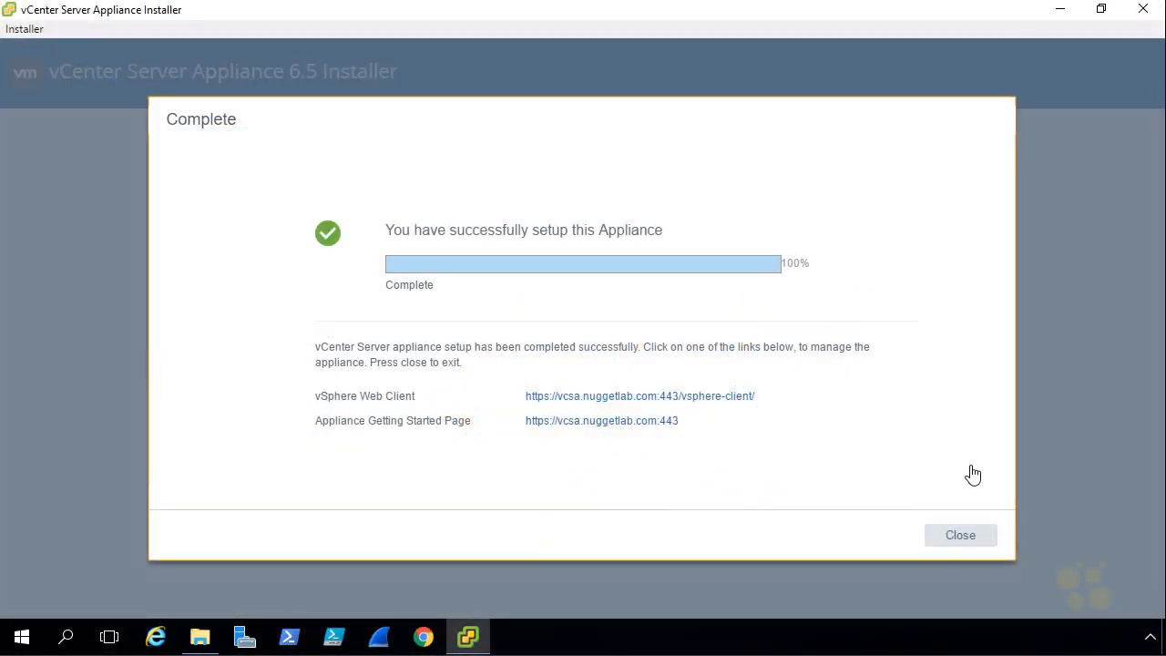
Close the finished vCenter installer
{"action": "left_click", "coordinate": [965, 537]}
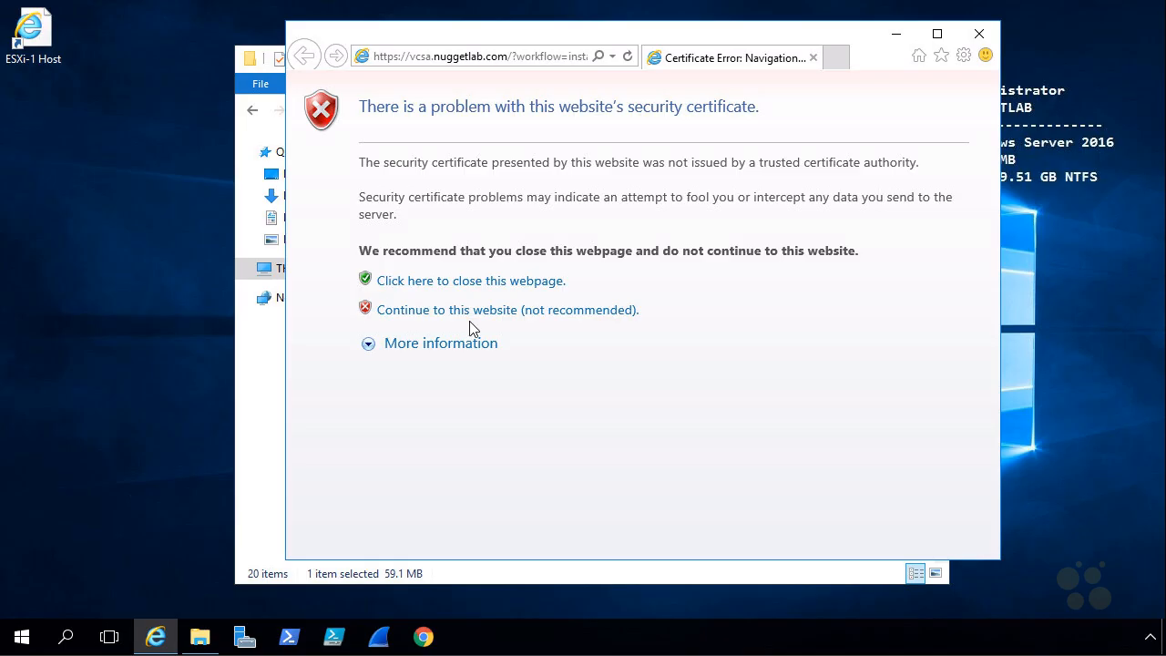
Close the browser and File Explorer windows
{"action": "left_click", "coordinate": [979, 34]}
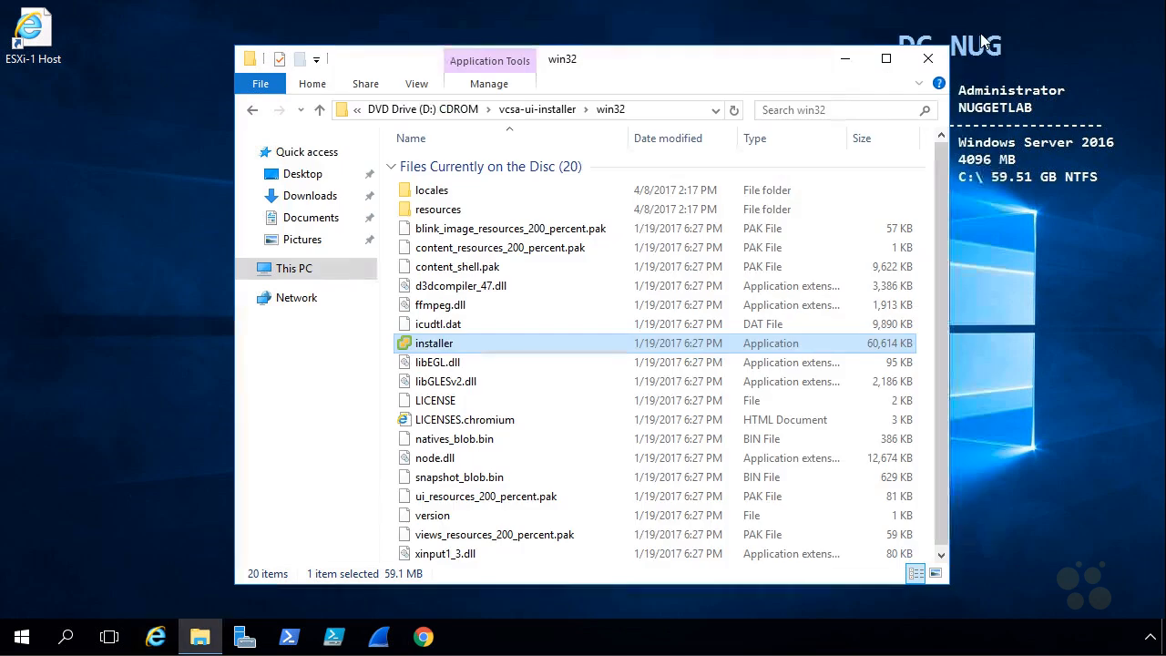
{"action": "left_click", "coordinate": [928, 58]}
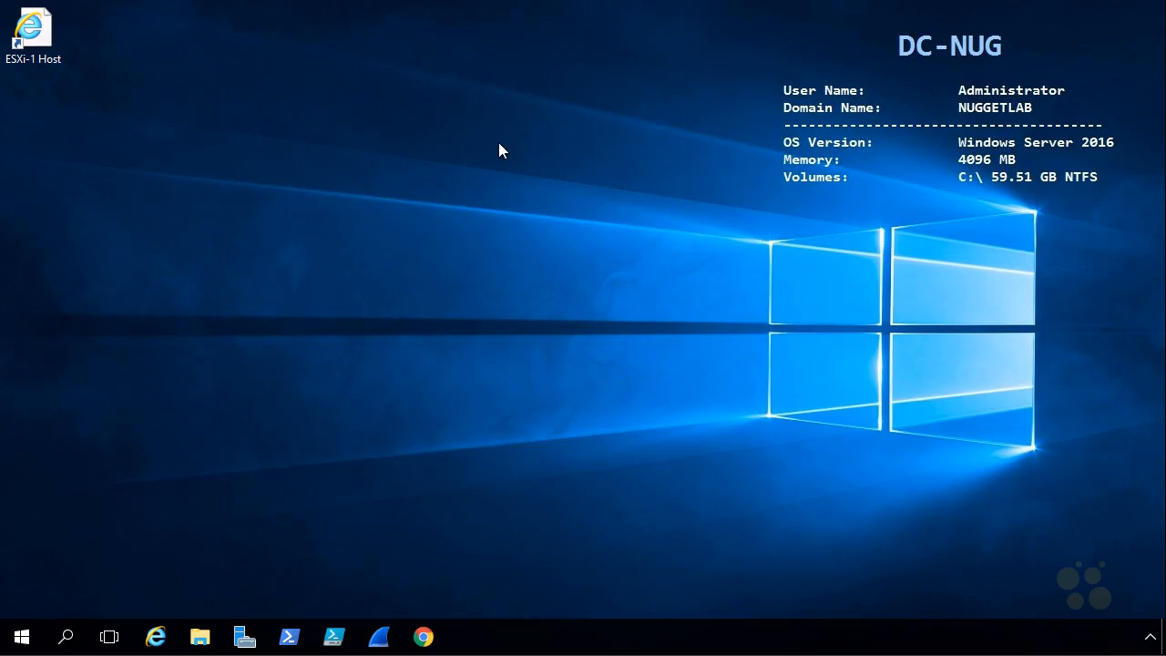
Open the ESXi-1 Host Client, bypass the certificate warning, and log in as root
{"action": "double_click", "coordinate": [45, 36]}
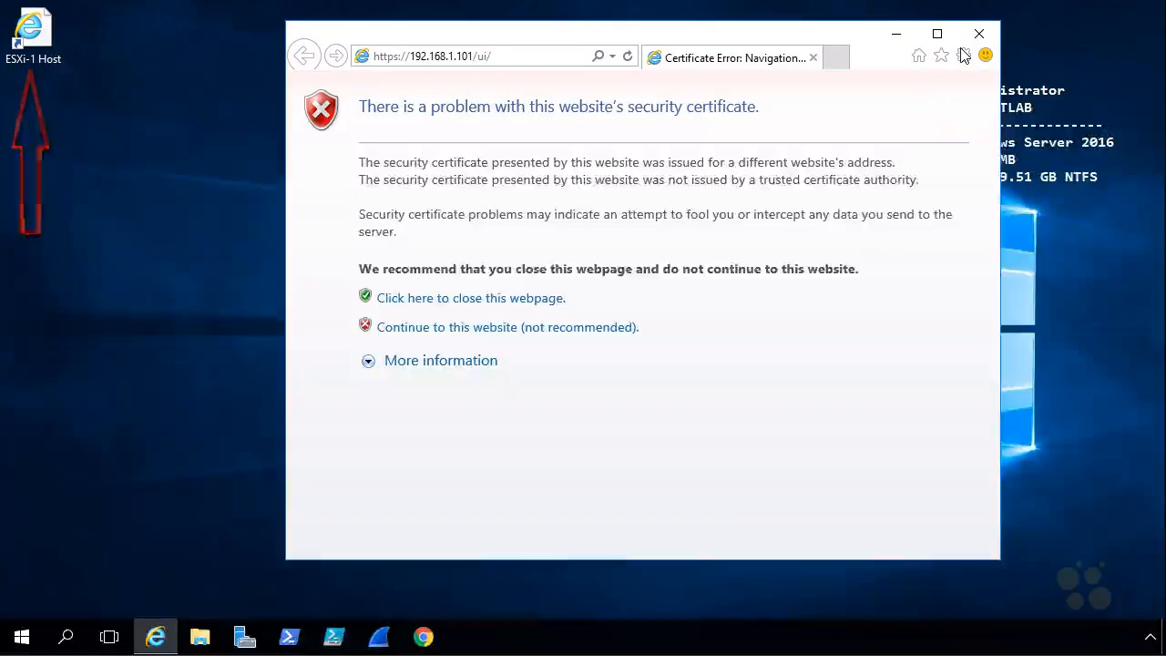
{"action": "left_click", "coordinate": [936, 33]}
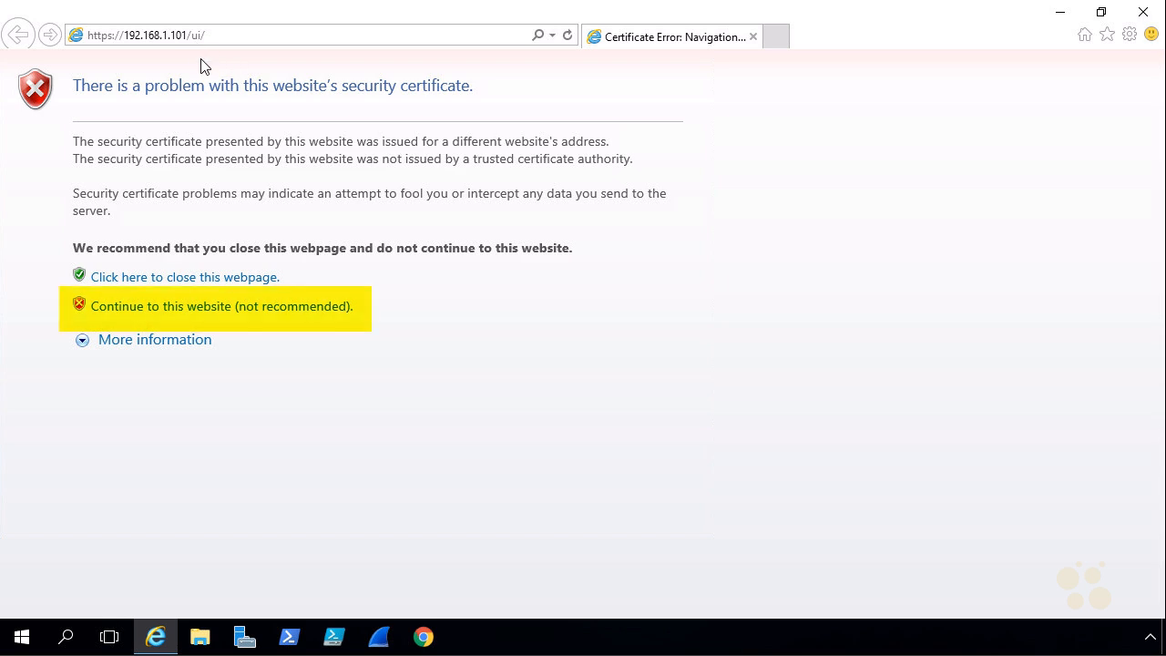
{"action": "left_click", "coordinate": [240, 315]}
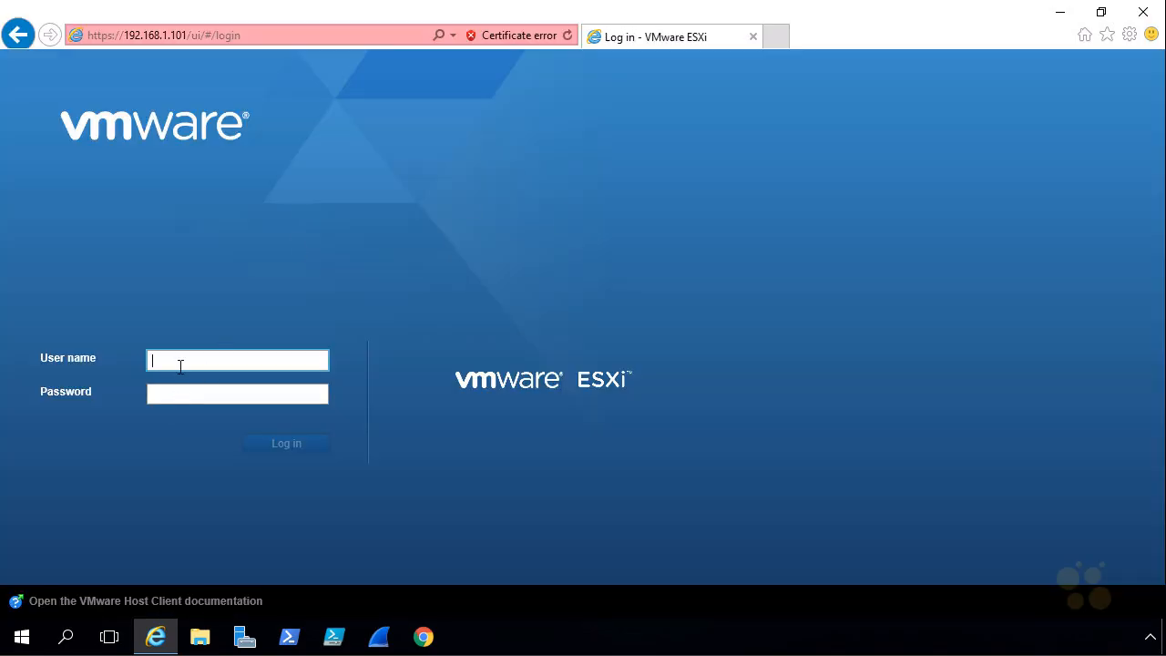
{"action": "type", "text": "root"}
{"action": "left_click", "coordinate": [179, 395]}
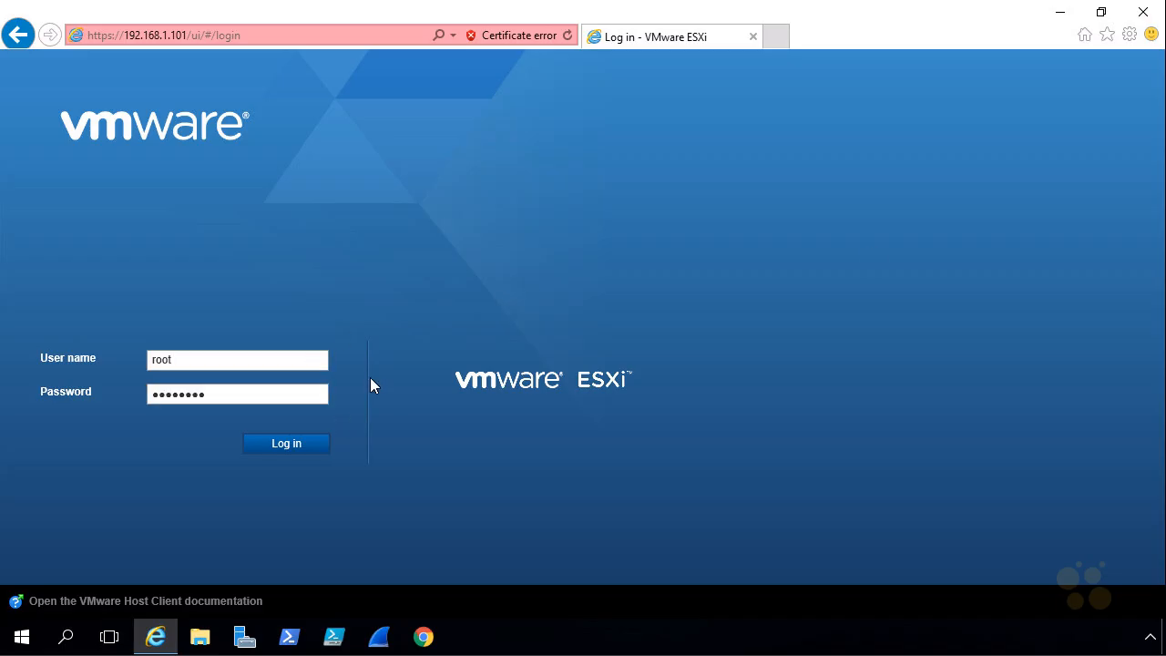
{"action": "left_click", "coordinate": [298, 450]}
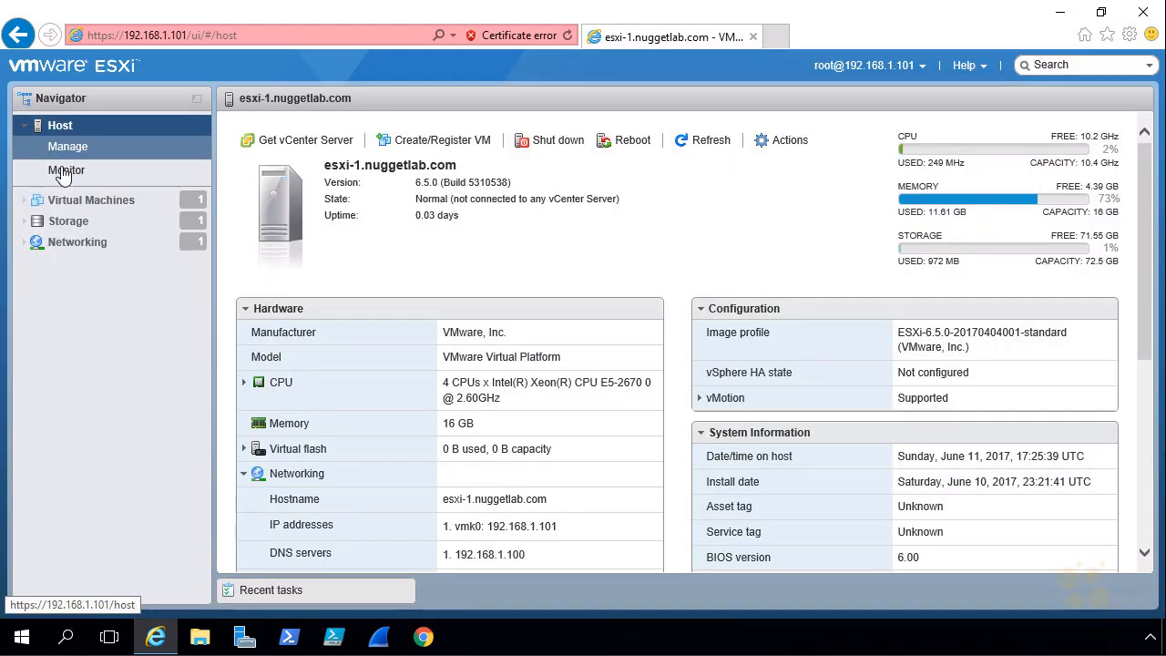
Show the host's last-hour CPU performance chart and highlight the load spike near 16:58
{"action": "left_click", "coordinate": [64, 173]}
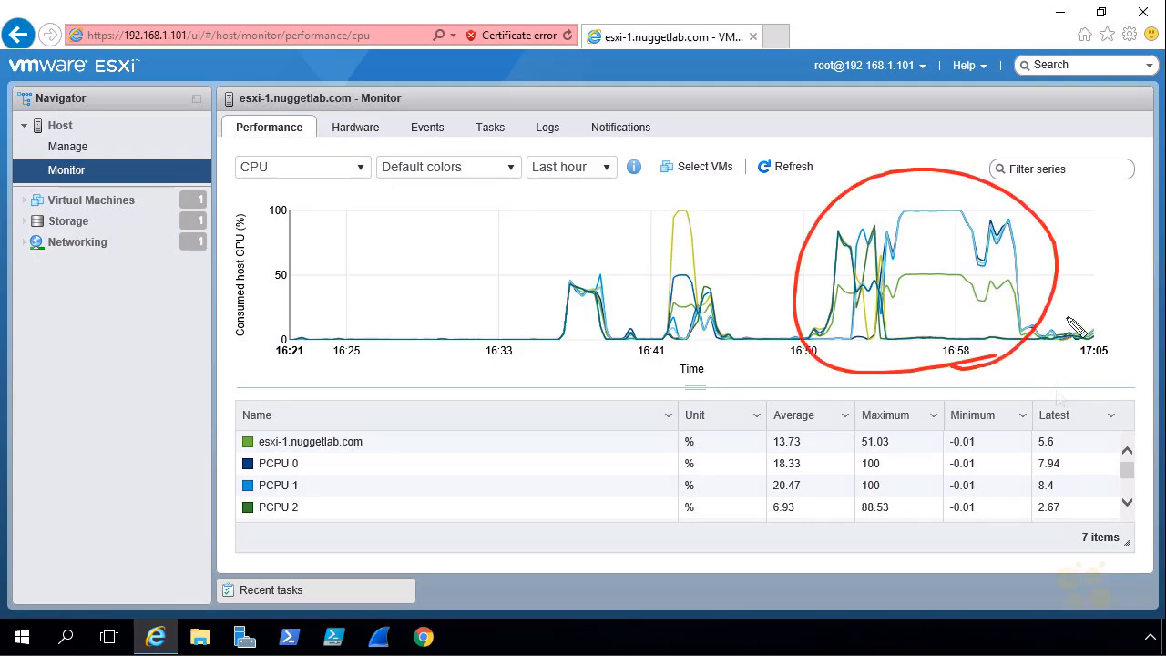
{"action": "left_click_drag", "start_coordinate": [947, 255], "coordinate": [960, 253]}
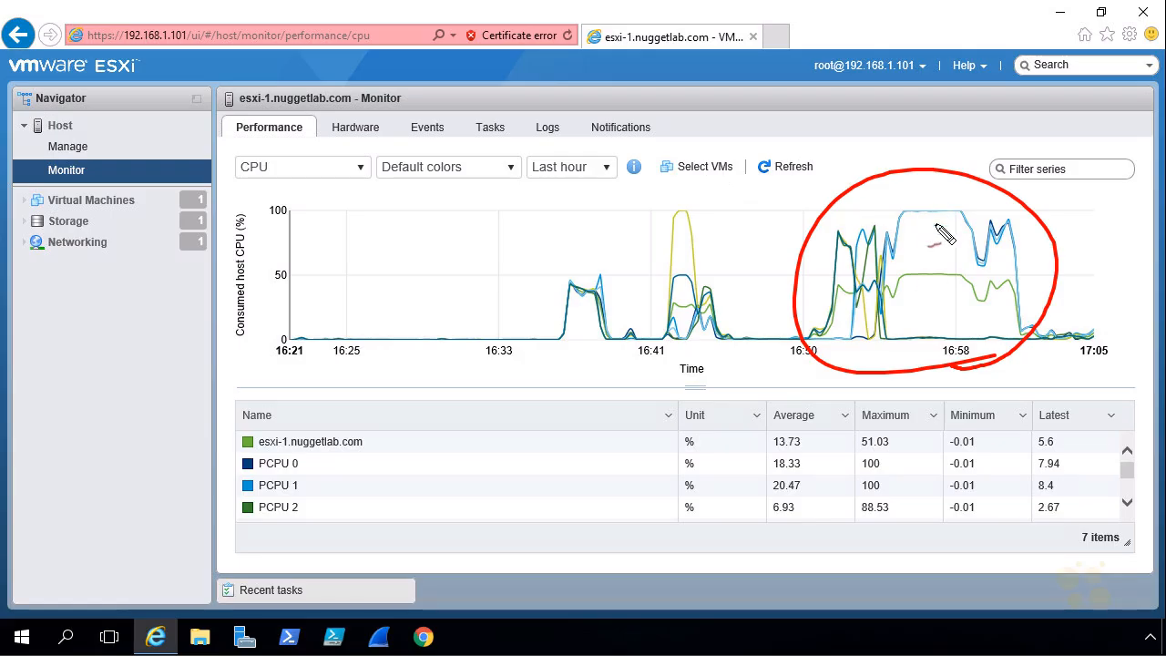
{"action": "key", "text": "Escape"}
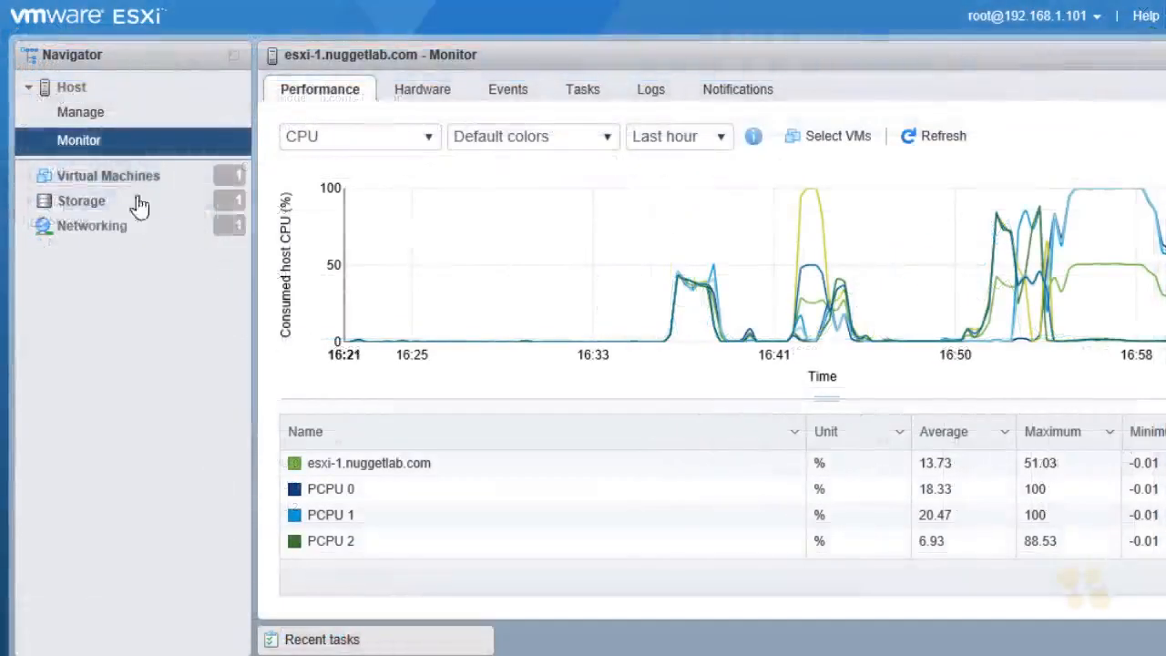
{"action": "left_click", "coordinate": [122, 182]}
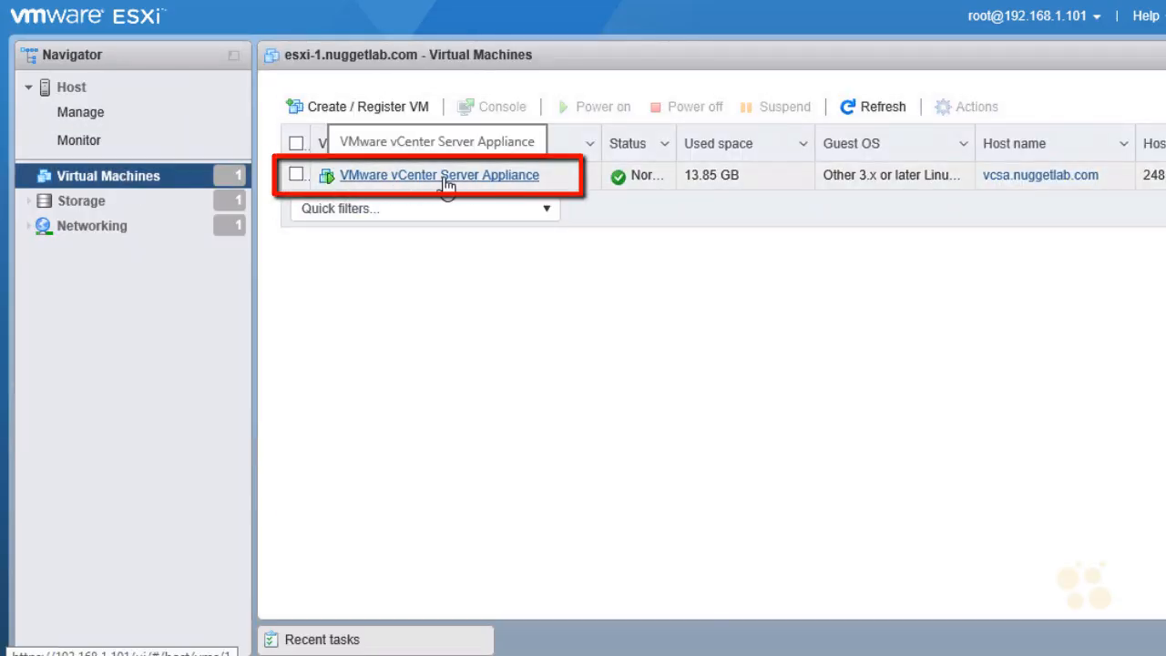
{"action": "left_click", "coordinate": [443, 177]}
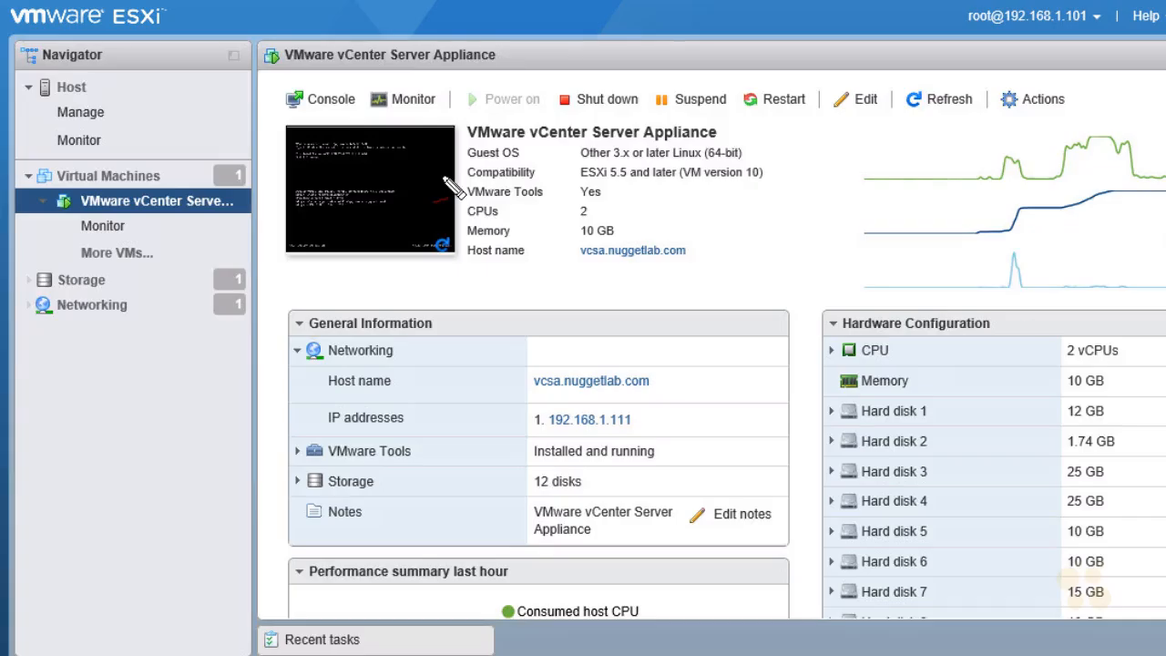
{"action": "mouse_move", "coordinate": [1009, 301]}
{"action": "left_mouse_down"}
{"action": "mouse_move", "coordinate": [1137, 294]}
{"action": "mouse_move", "coordinate": [884, 294]}
{"action": "mouse_move", "coordinate": [1061, 316]}
{"action": "left_mouse_up"}
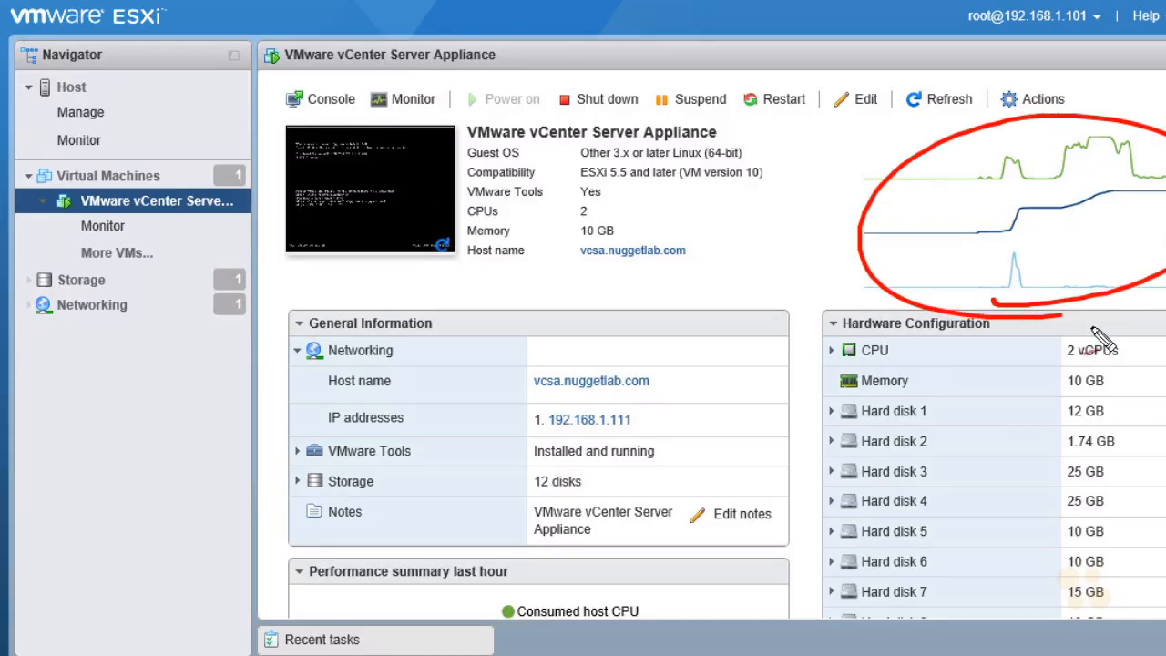
{"action": "left_click_drag", "start_coordinate": [830, 336], "coordinate": [976, 334]}
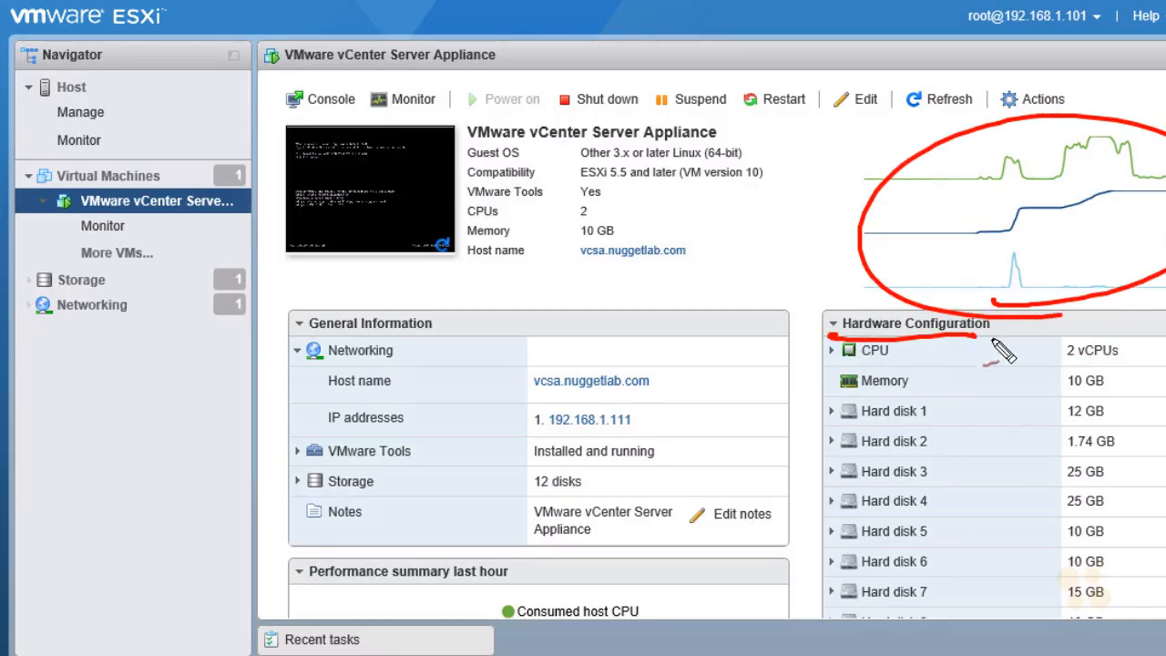
{"action": "mouse_move", "coordinate": [947, 483]}
{"action": "left_mouse_down"}
{"action": "mouse_move", "coordinate": [916, 378]}
{"action": "mouse_move", "coordinate": [942, 550]}
{"action": "mouse_move", "coordinate": [931, 412]}
{"action": "left_mouse_up"}
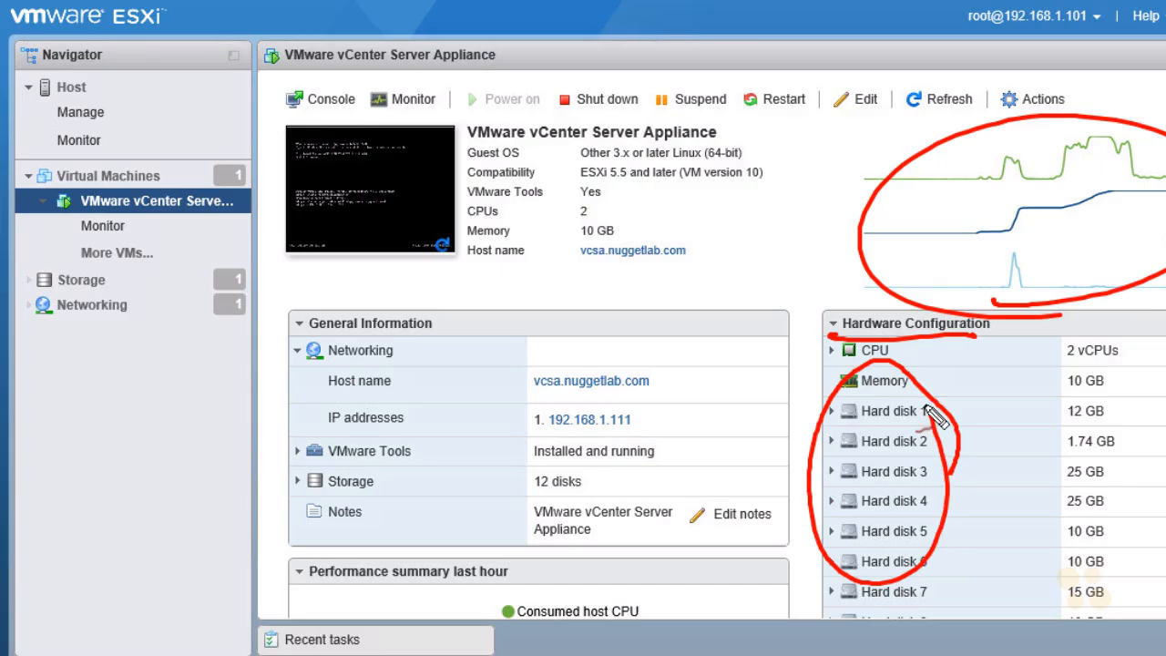
{"action": "key", "text": "Escape"}
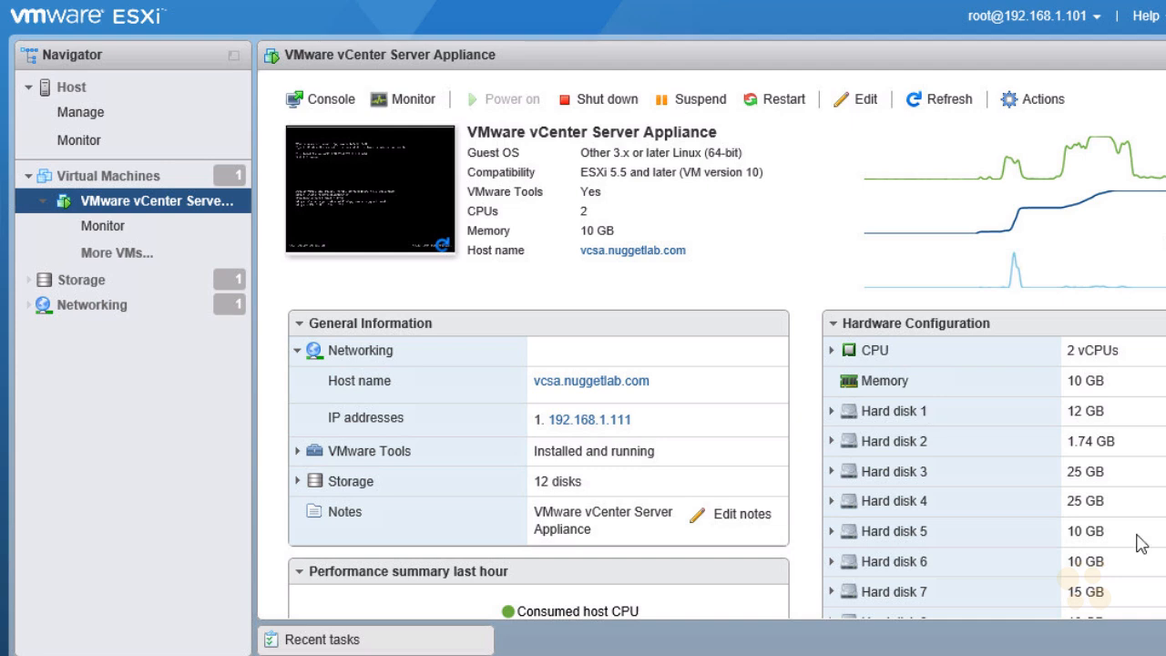
{"action": "scroll", "coordinate": [523, 350], "scroll_direction": "down", "scroll_amount": 4}
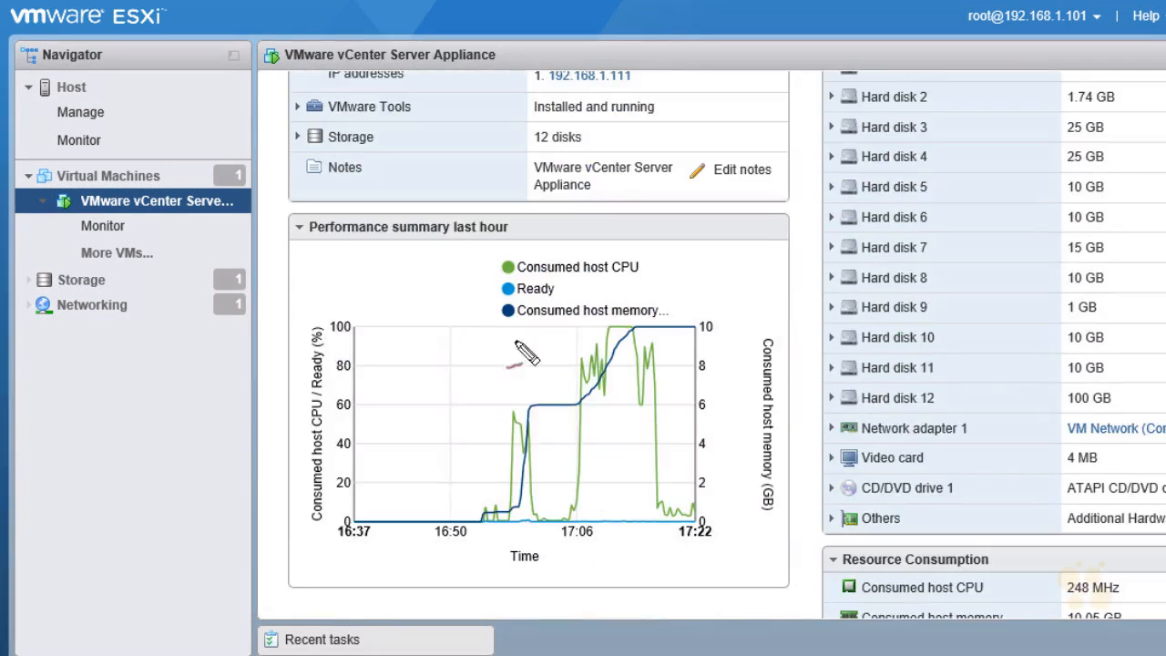
{"action": "mouse_move", "coordinate": [321, 248]}
{"action": "left_mouse_down"}
{"action": "mouse_move", "coordinate": [473, 211]}
{"action": "mouse_move", "coordinate": [375, 267]}
{"action": "left_mouse_up"}
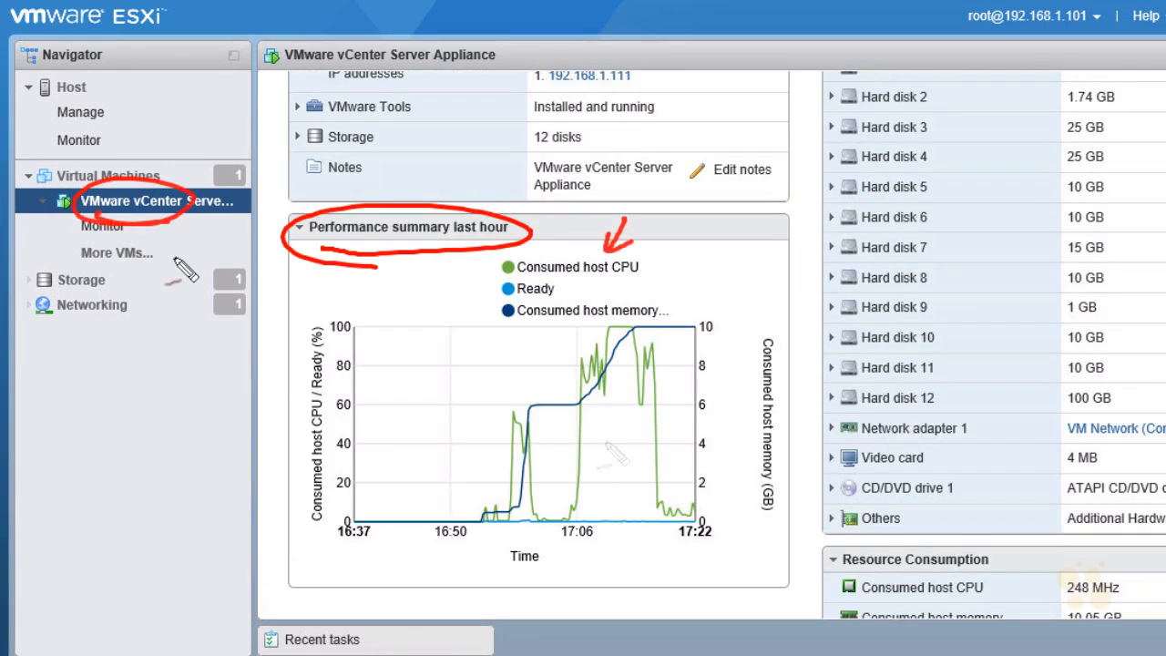
{"action": "left_click_drag", "start_coordinate": [689, 273], "coordinate": [665, 347]}
{"action": "left_click_drag", "start_coordinate": [660, 334], "coordinate": [683, 337]}
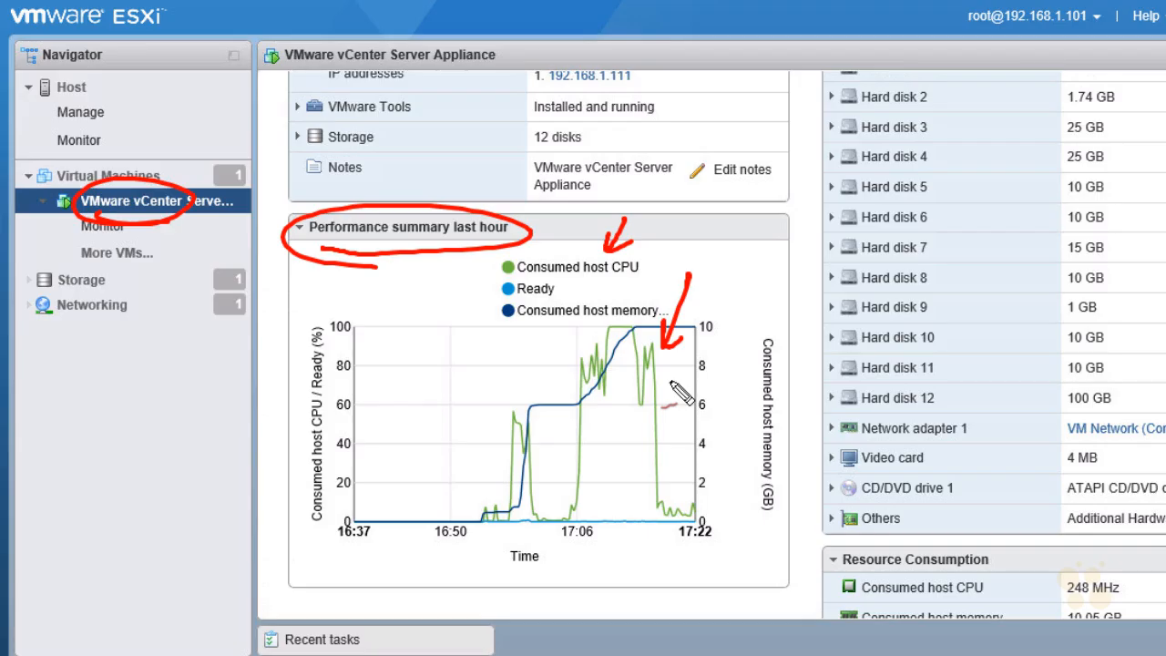
{"action": "key", "text": "Escape"}
{"action": "mouse_move", "coordinate": [674, 389]}
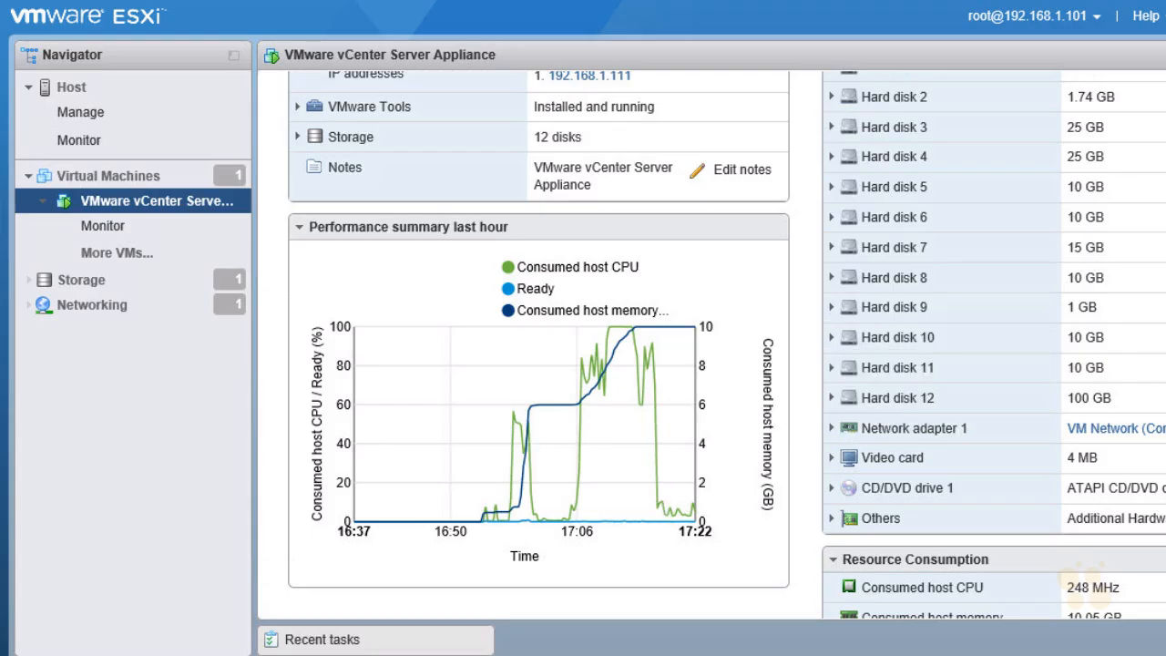
{"action": "scroll", "coordinate": [793, 390], "scroll_direction": "up", "scroll_amount": 4}
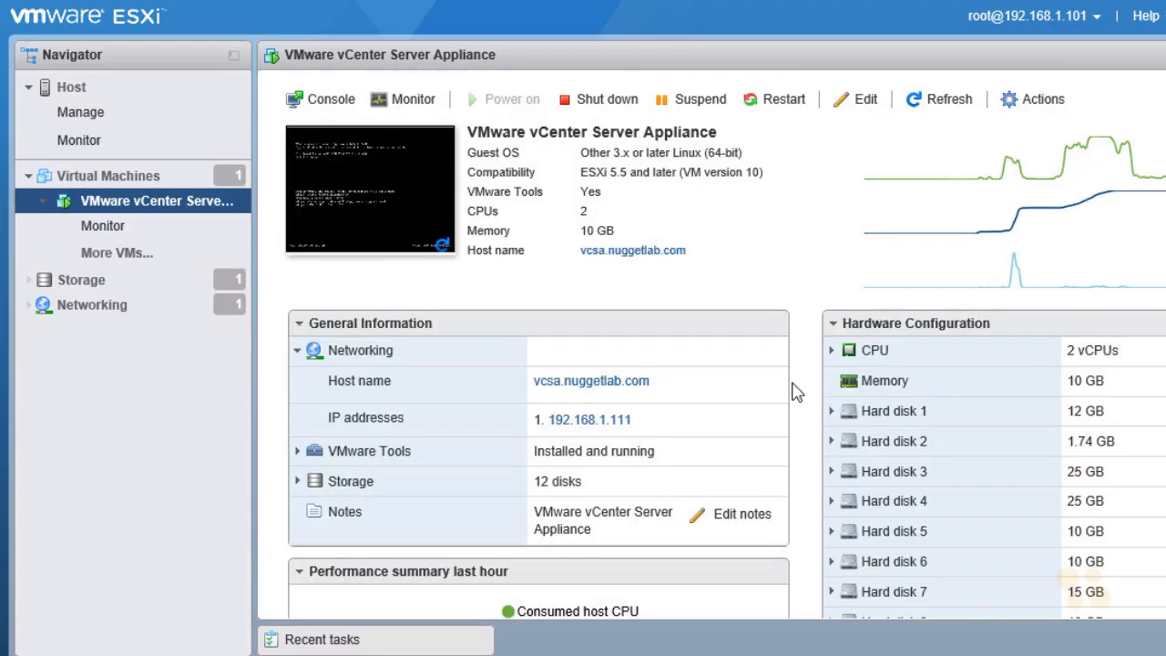
Open the host's Autostart settings under Manage > System for editing
{"action": "left_click", "coordinate": [94, 118]}
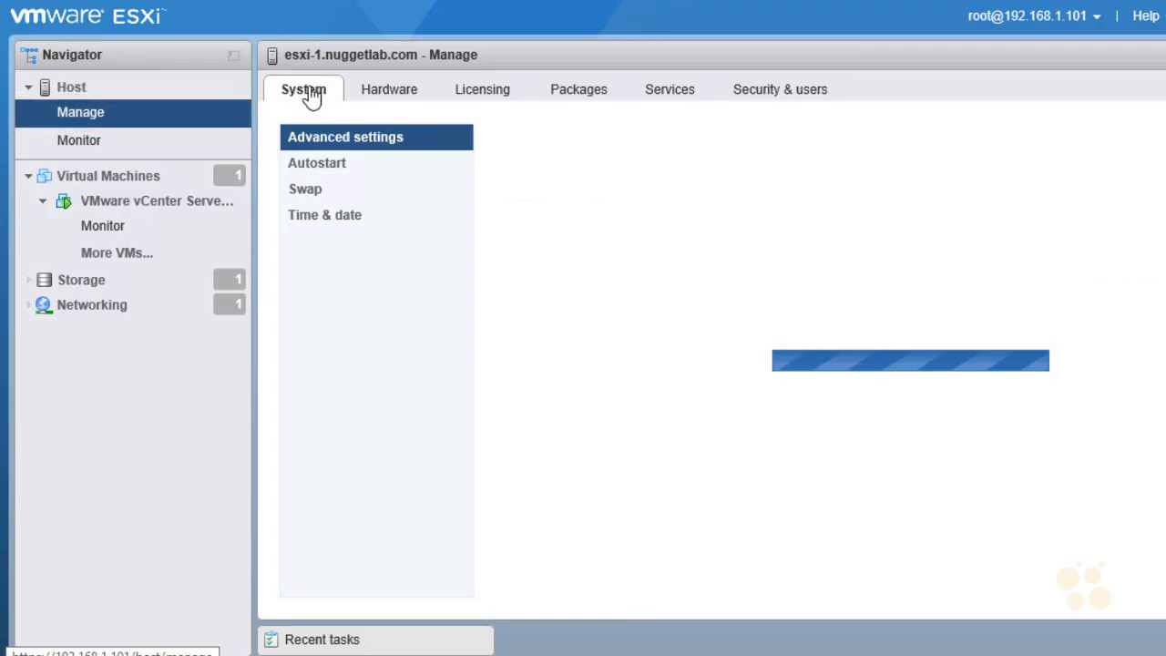
{"action": "left_click", "coordinate": [328, 174]}
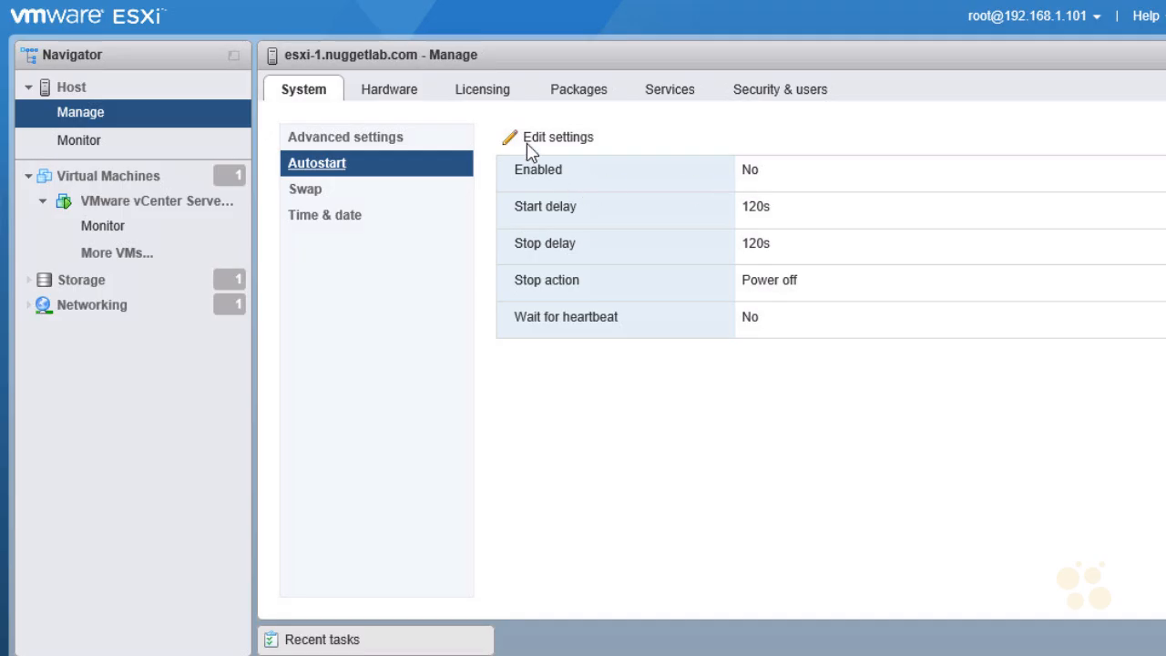
{"action": "left_click", "coordinate": [572, 141]}
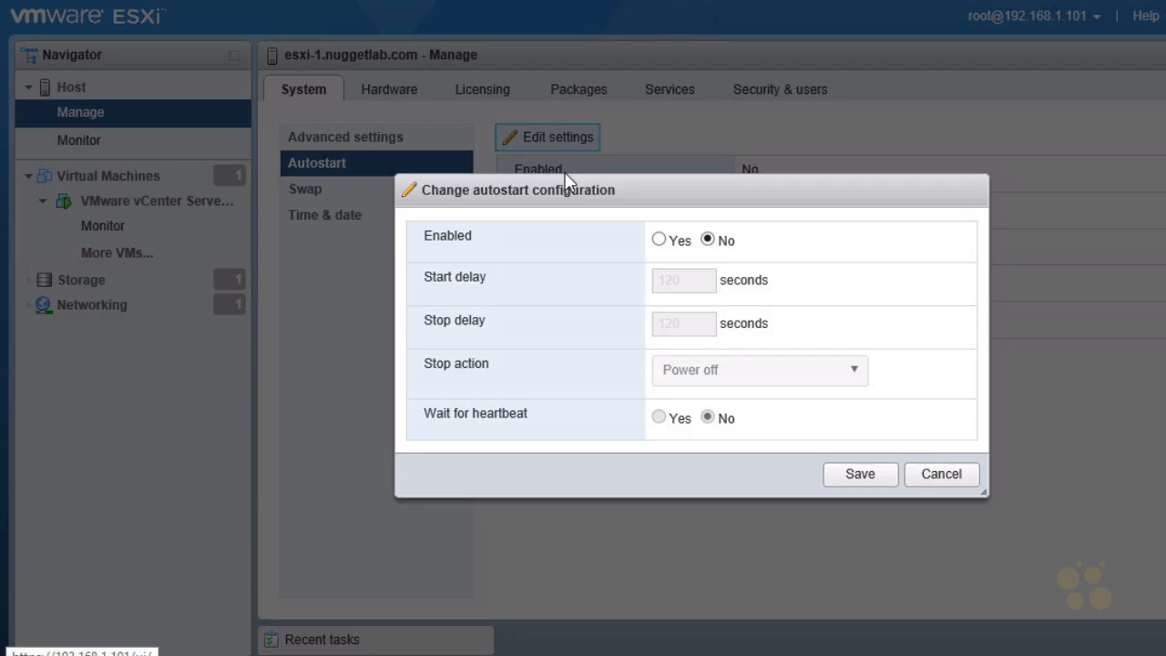
Enable host autostart with 15 s start and stop delays and Shut down as stop action, then save
{"action": "left_click", "coordinate": [658, 240]}
{"action": "left_click", "coordinate": [683, 279]}
{"action": "left_click_drag", "start_coordinate": [683, 279], "coordinate": [642, 301]}
{"action": "type", "text": "15"}
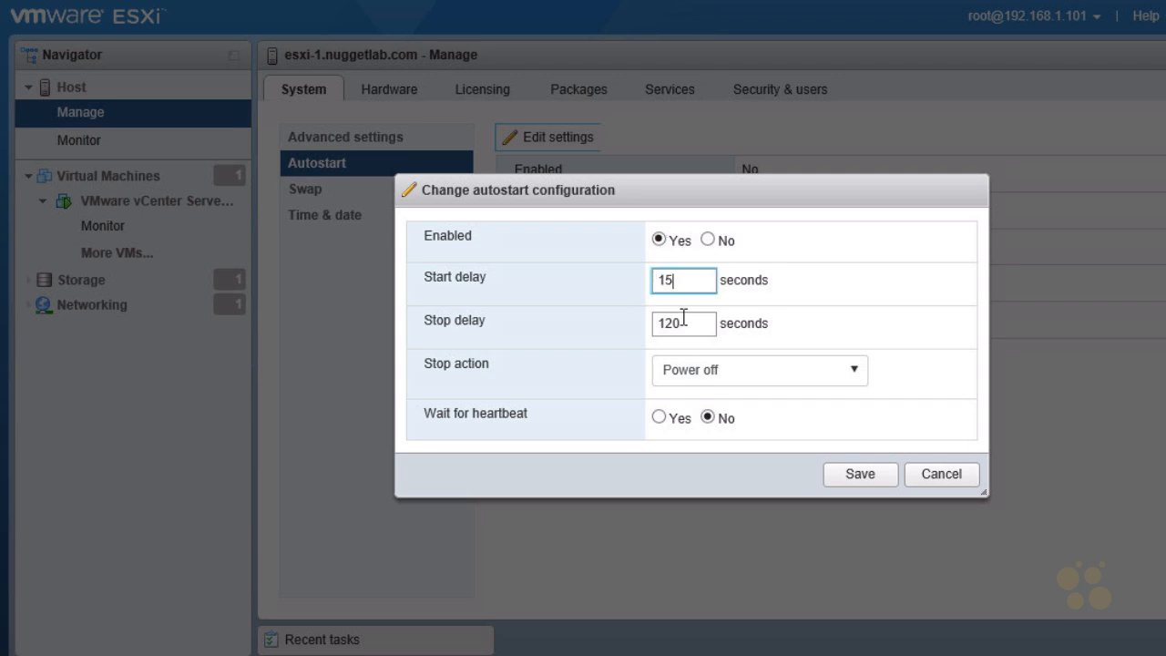
{"action": "key", "text": "Tab"}
{"action": "type", "text": "15"}
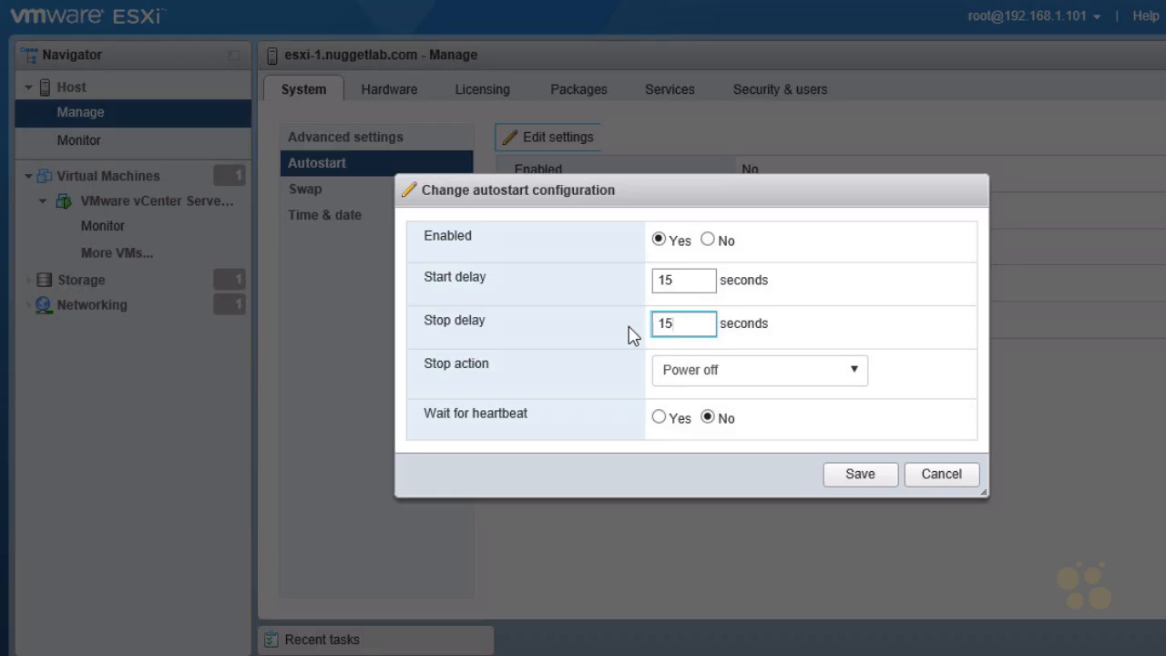
{"action": "left_click", "coordinate": [857, 375]}
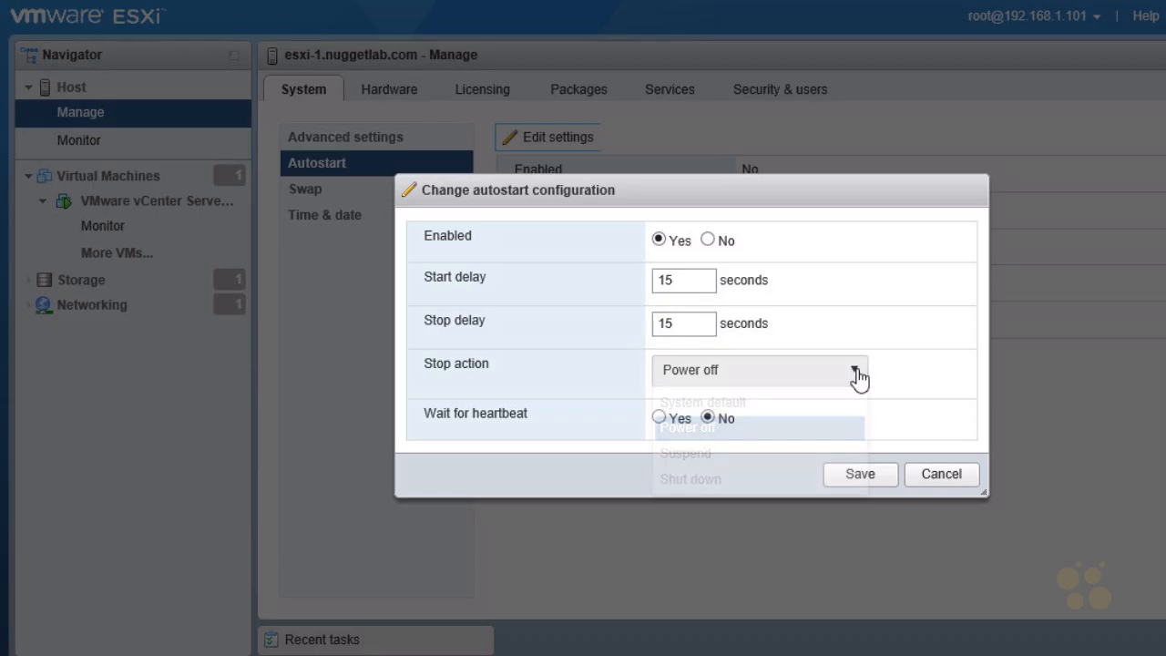
{"action": "left_click", "coordinate": [711, 479]}
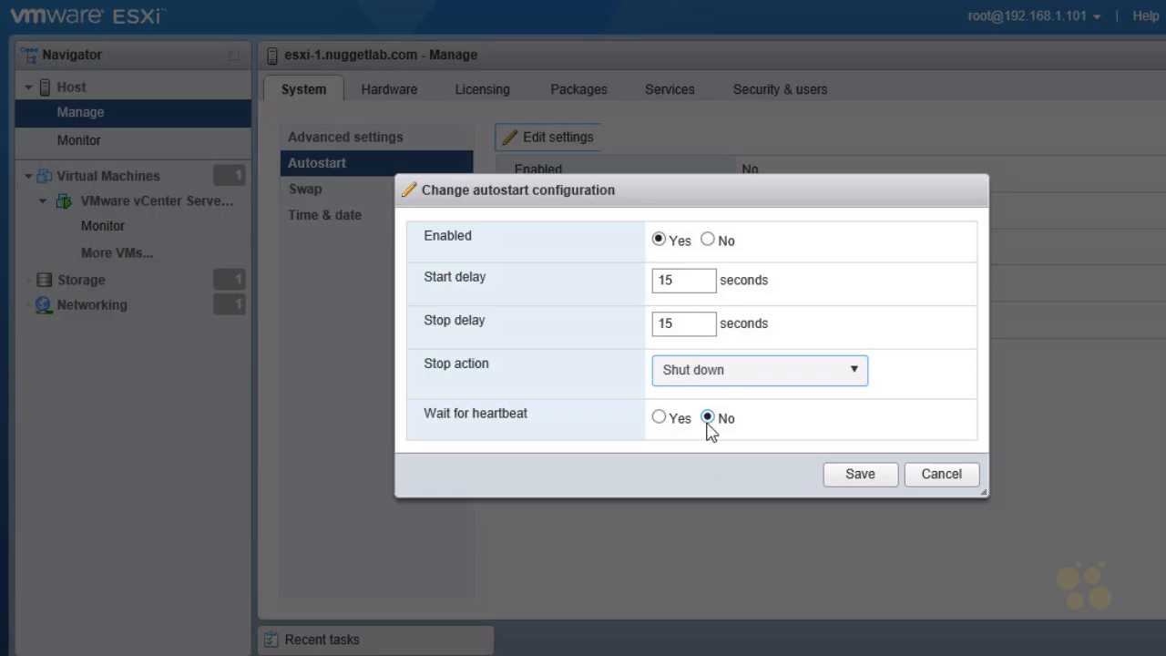
{"action": "left_click", "coordinate": [863, 474]}
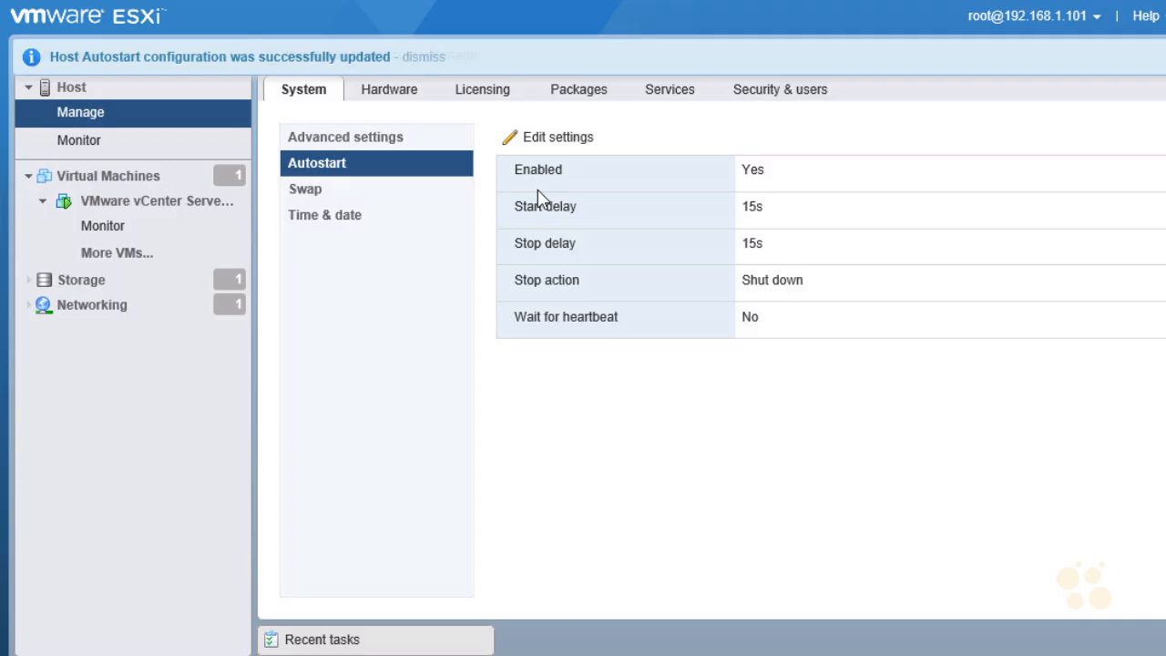
Show the vCenter Server Appliance summary and enable autostart for it via Autostart > Enable
{"action": "left_click", "coordinate": [152, 201]}
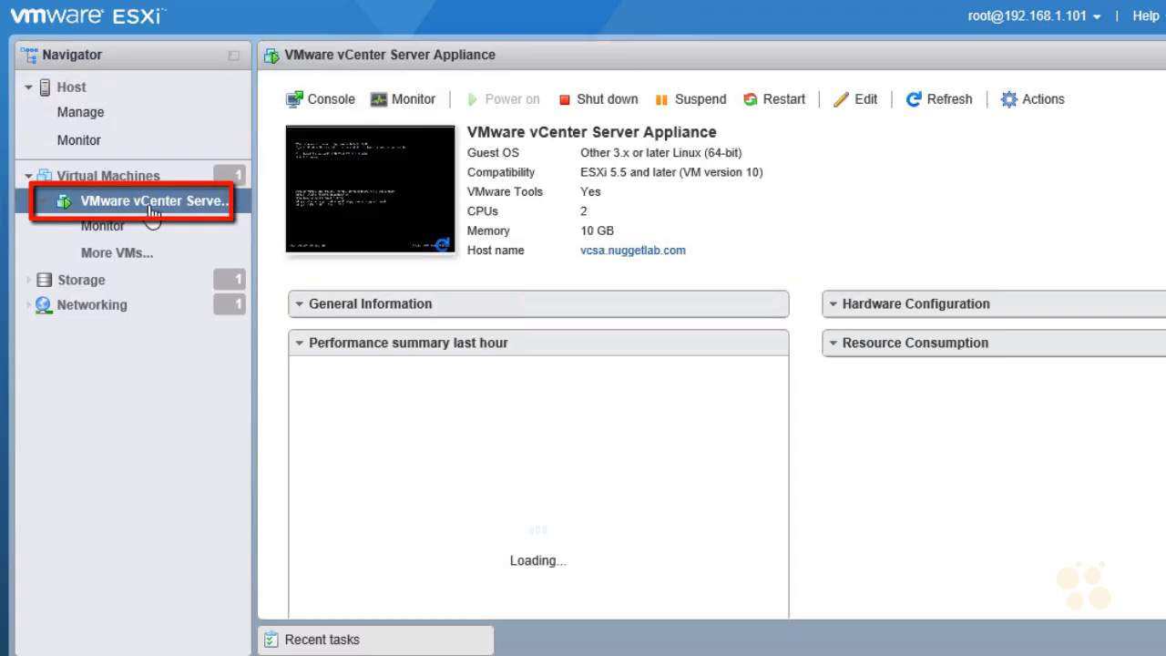
{"action": "right_click", "coordinate": [235, 211]}
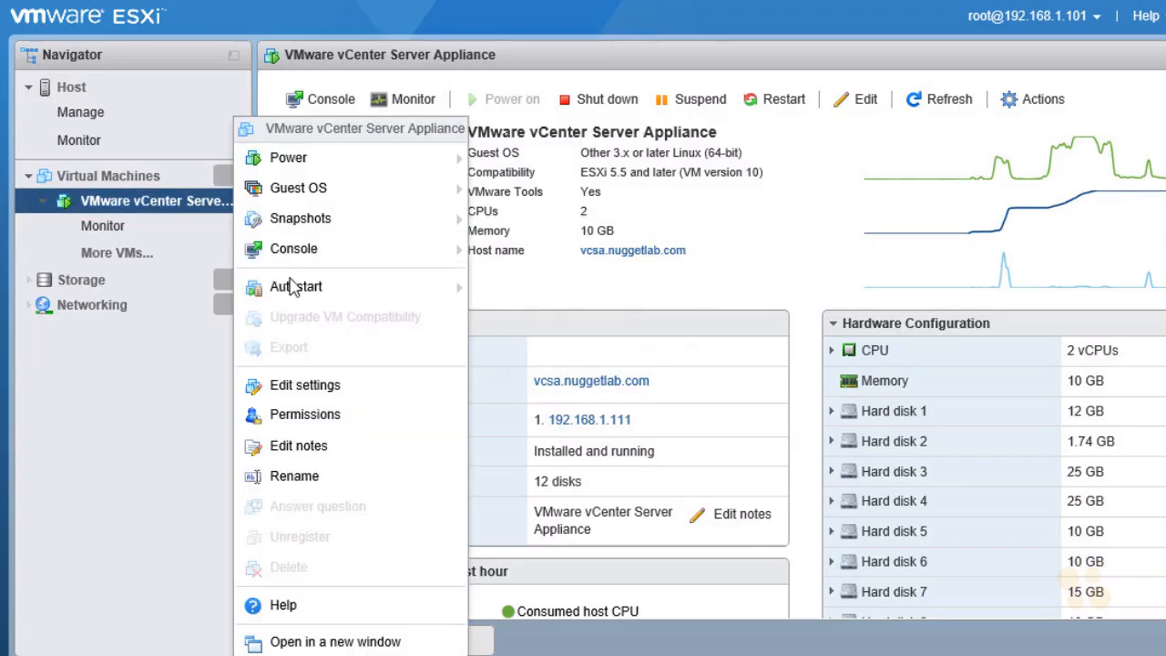
{"action": "mouse_move", "coordinate": [293, 289]}
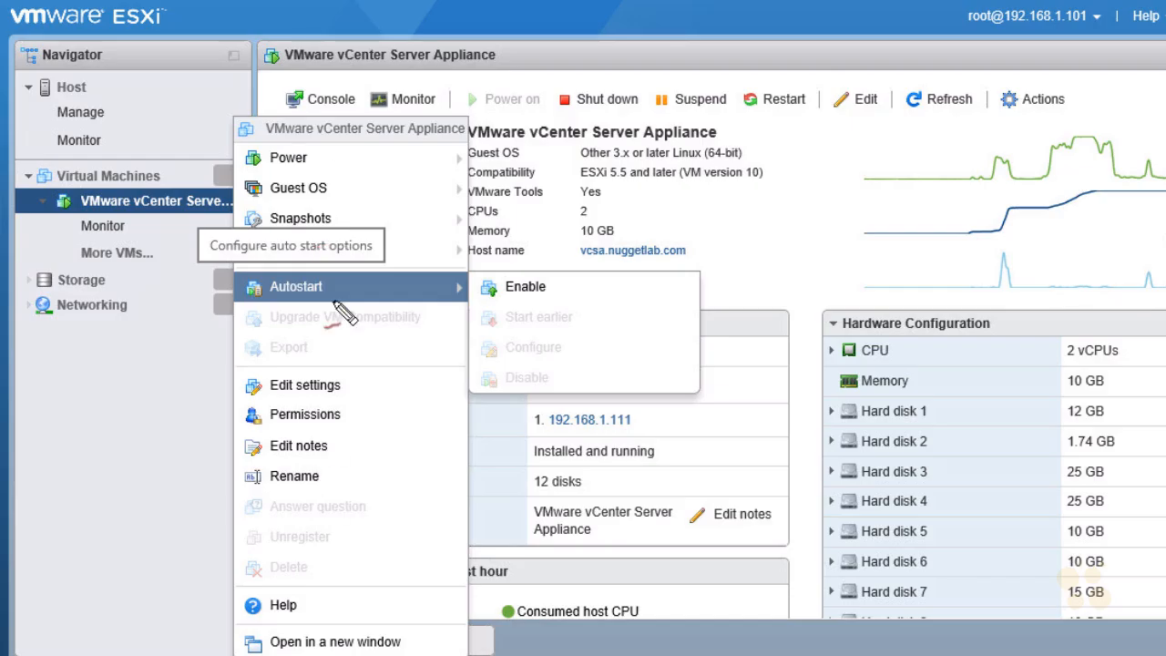
{"action": "mouse_move", "coordinate": [314, 115]}
{"action": "left_mouse_down"}
{"action": "mouse_move", "coordinate": [251, 118]}
{"action": "mouse_move", "coordinate": [271, 148]}
{"action": "mouse_move", "coordinate": [415, 150]}
{"action": "mouse_move", "coordinate": [428, 111]}
{"action": "mouse_move", "coordinate": [292, 119]}
{"action": "left_mouse_up"}
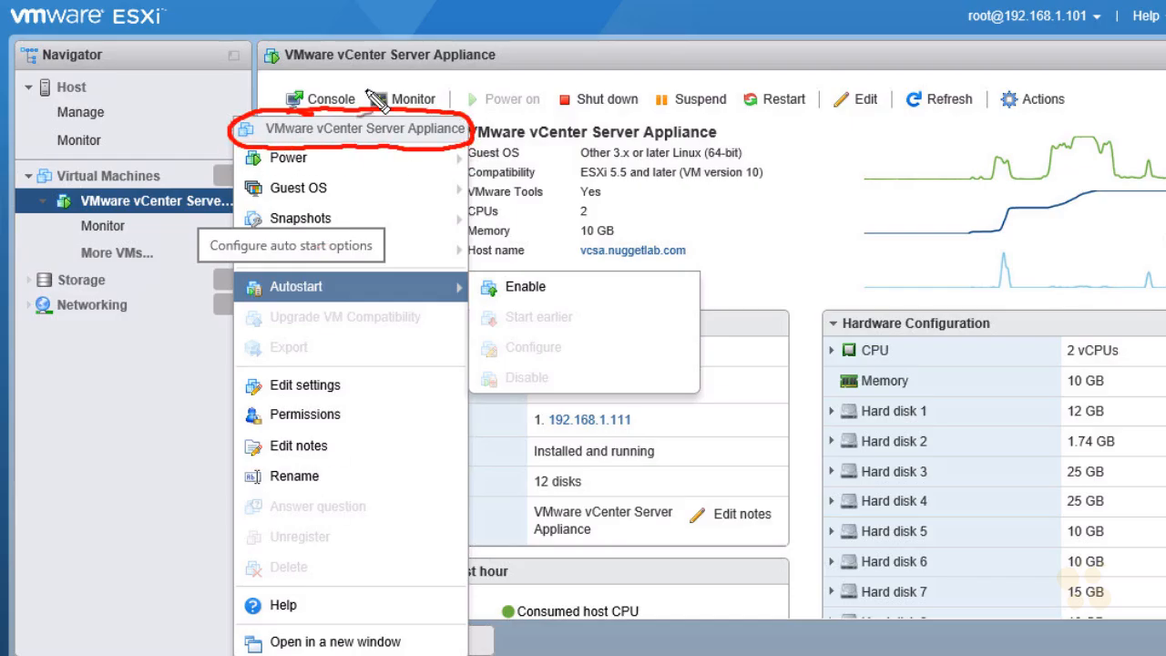
{"action": "left_click_drag", "start_coordinate": [130, 67], "coordinate": [105, 84]}
{"action": "mouse_move", "coordinate": [108, 75]}
{"action": "left_mouse_down"}
{"action": "mouse_move", "coordinate": [133, 82]}
{"action": "mouse_move", "coordinate": [109, 138]}
{"action": "mouse_move", "coordinate": [126, 141]}
{"action": "left_mouse_up"}
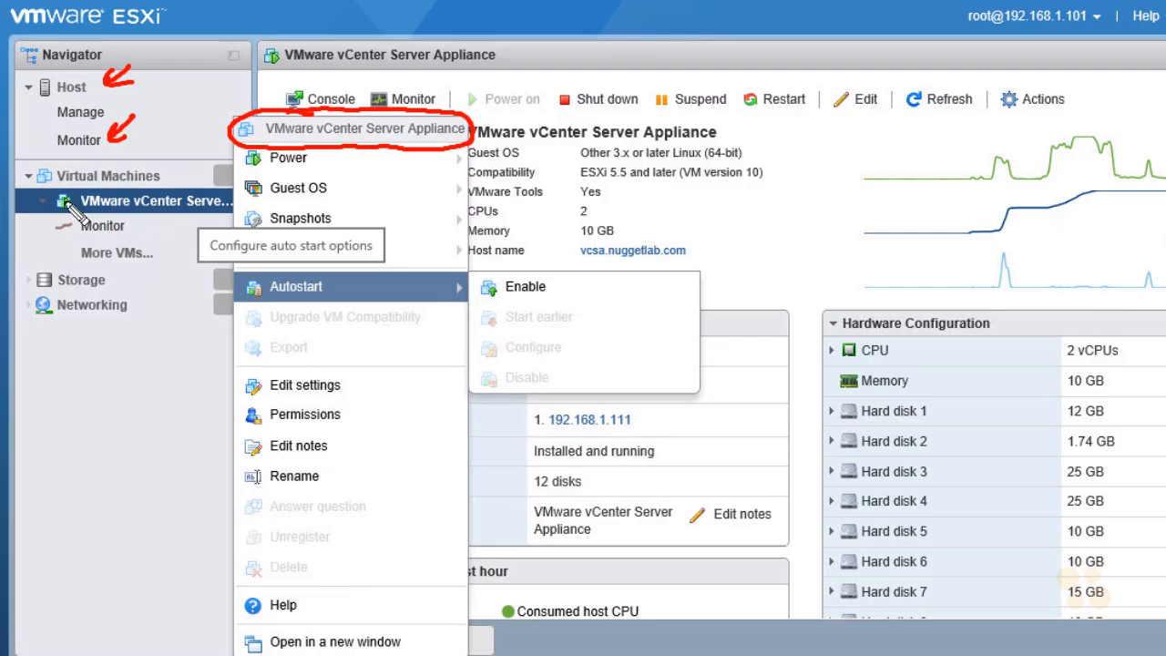
{"action": "mouse_move", "coordinate": [374, 201]}
{"action": "left_mouse_down"}
{"action": "mouse_move", "coordinate": [380, 159]}
{"action": "mouse_move", "coordinate": [392, 175]}
{"action": "left_mouse_up"}
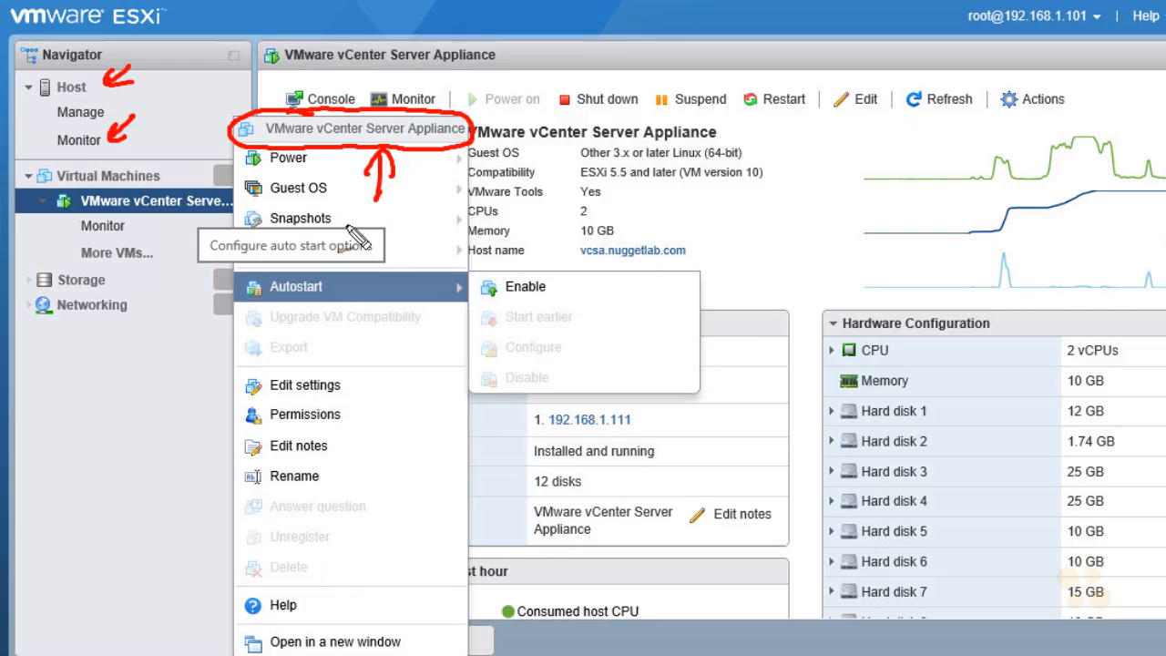
{"action": "left_click_drag", "start_coordinate": [424, 161], "coordinate": [442, 157]}
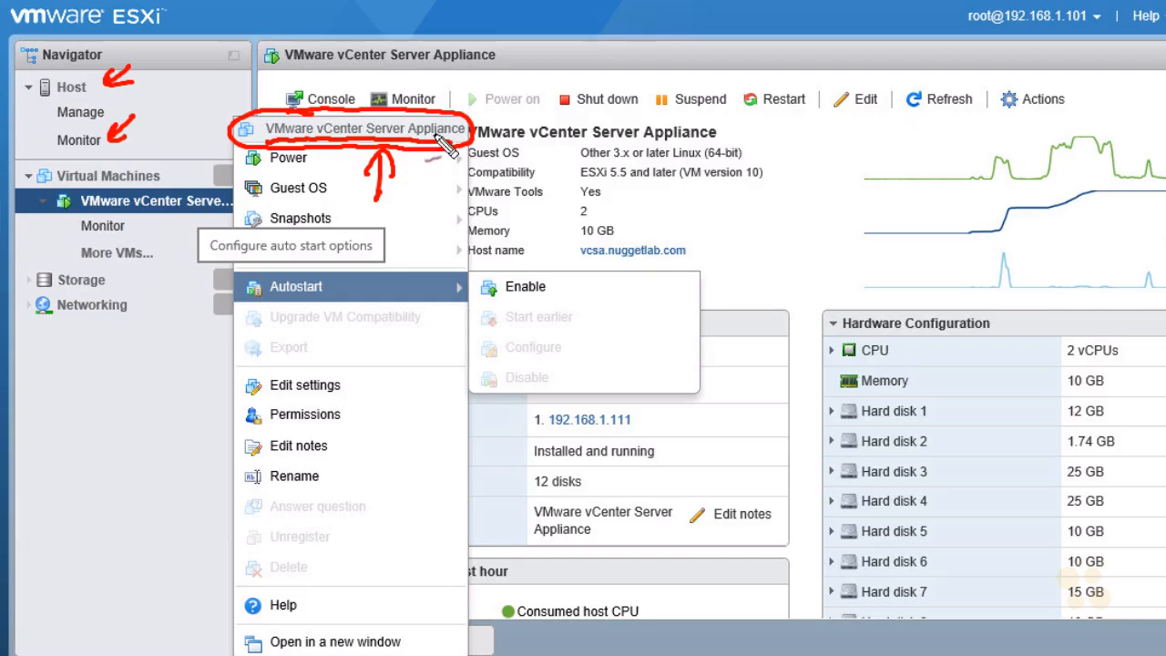
{"action": "key", "text": "Escape"}
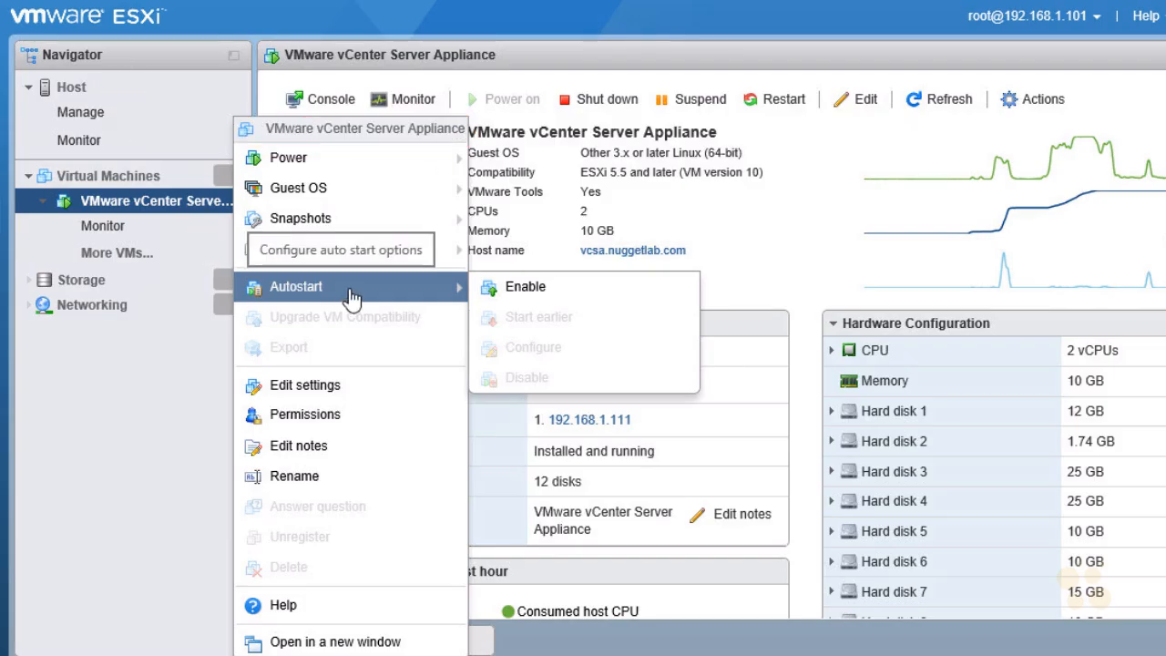
{"action": "left_click", "coordinate": [557, 297]}
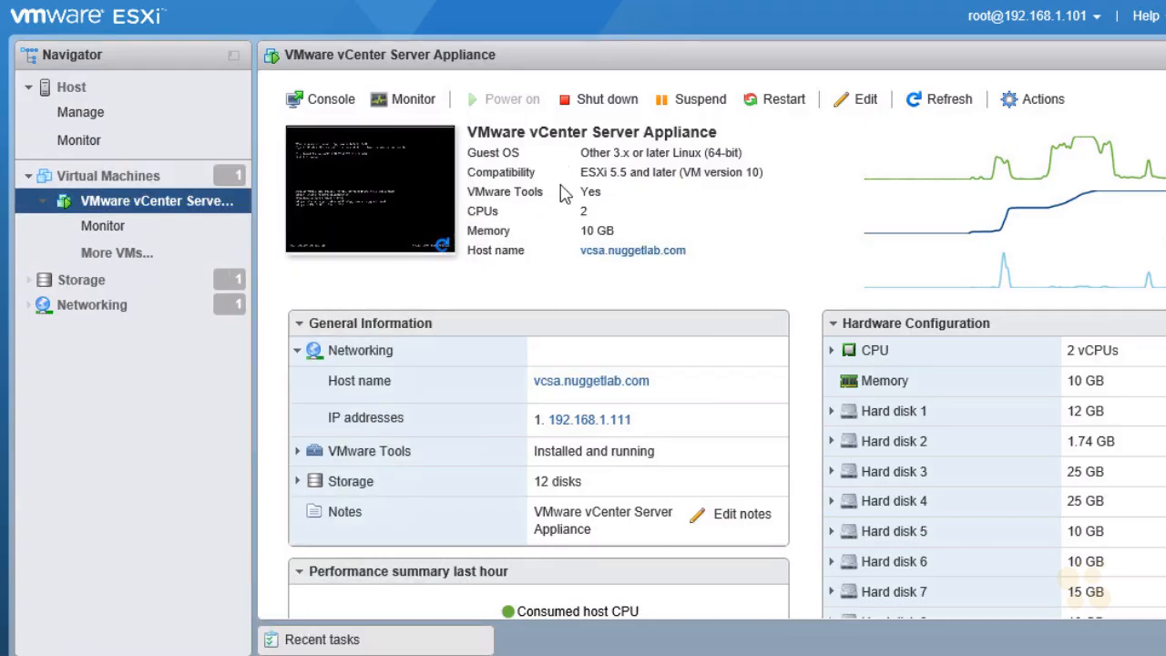
Configure the vCenter appliance's autostart with Shut down as stop action and 15-second delays, and save
{"action": "right_click", "coordinate": [212, 204]}
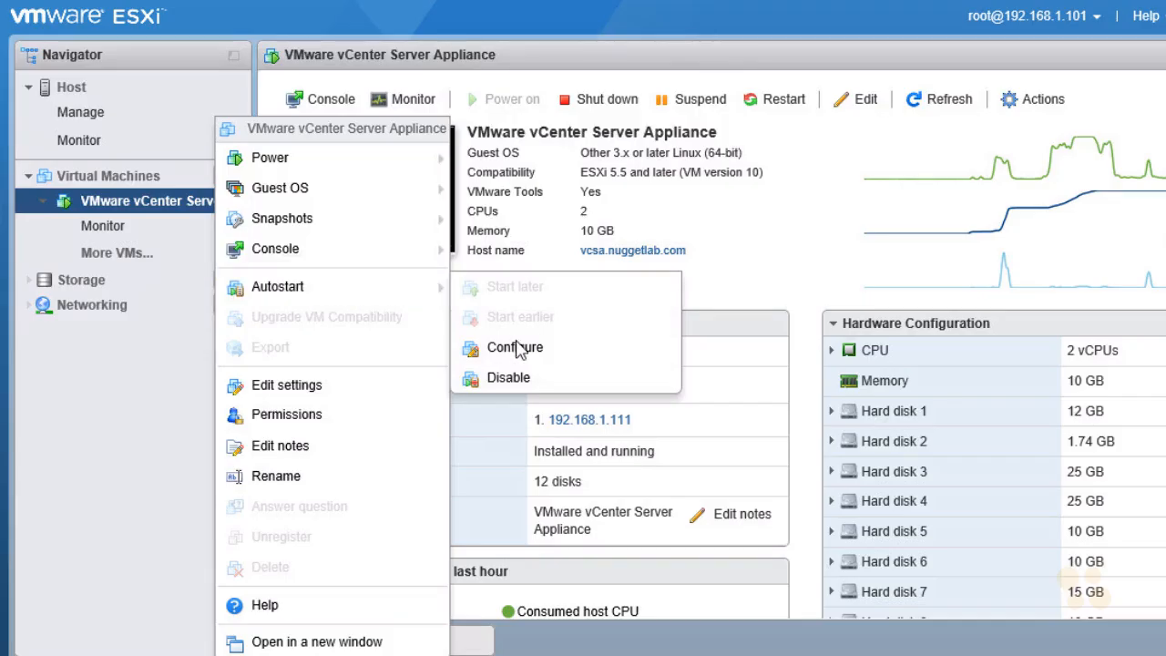
{"action": "left_click", "coordinate": [562, 357]}
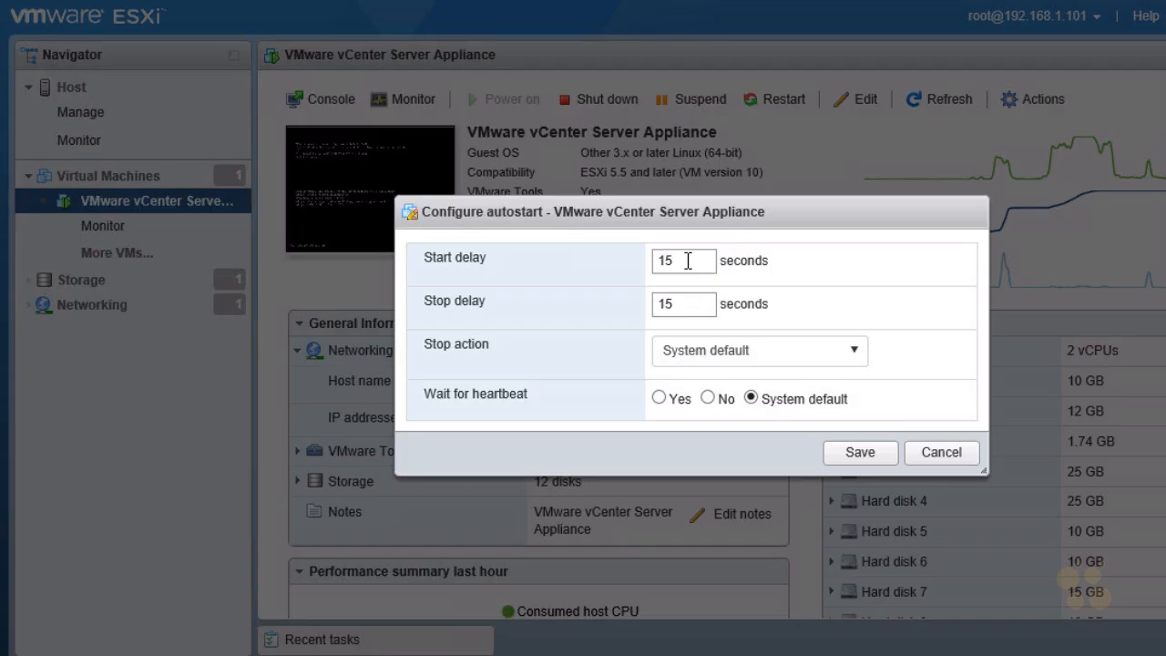
{"action": "left_click", "coordinate": [857, 361]}
{"action": "left_click", "coordinate": [728, 458]}
{"action": "left_click", "coordinate": [850, 360]}
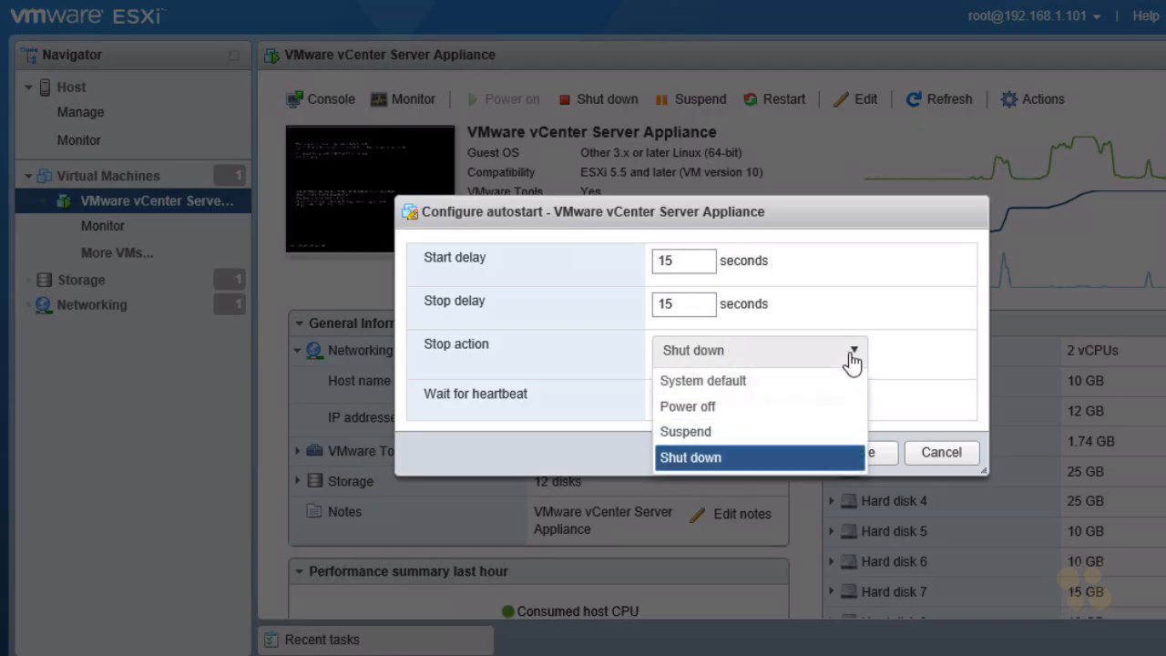
{"action": "left_click", "coordinate": [725, 458]}
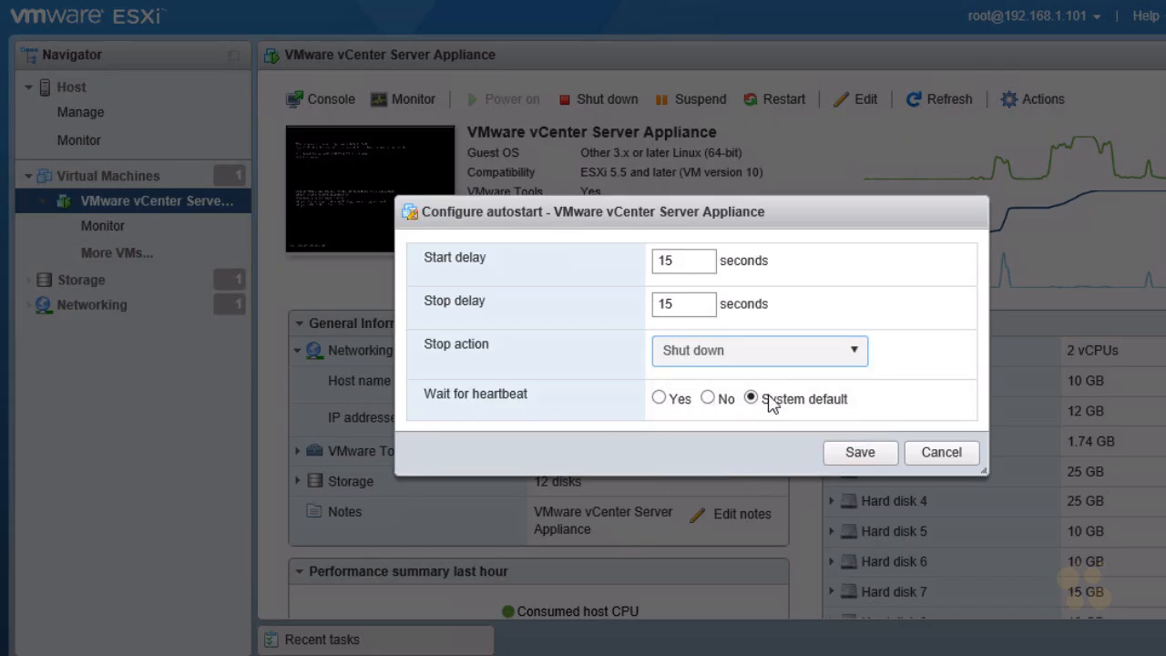
{"action": "left_click", "coordinate": [859, 453]}
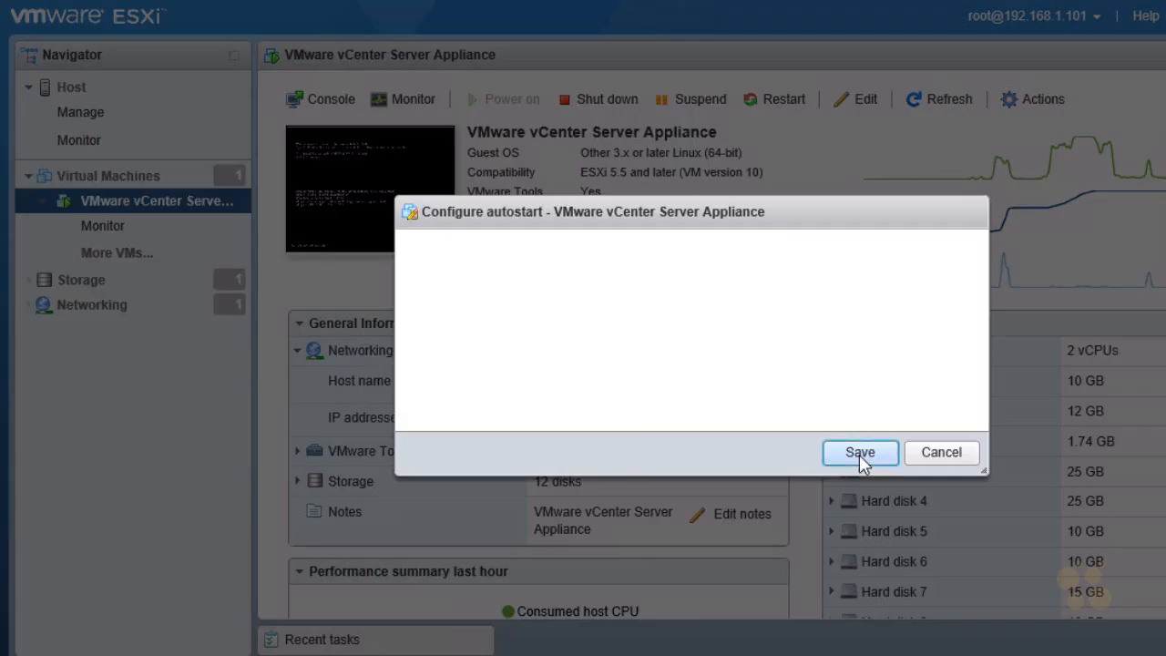